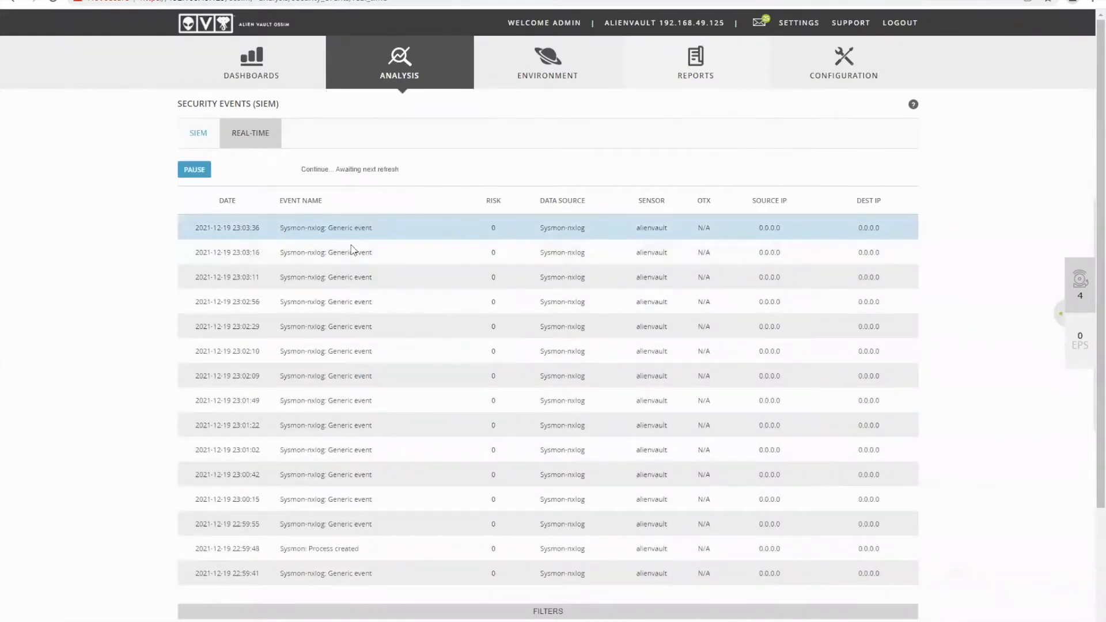
Open the 23:00:15 Sysmon-nxlog generic event, examine the query rule in its raw log, and close the details.
mouse_move(346, 499)
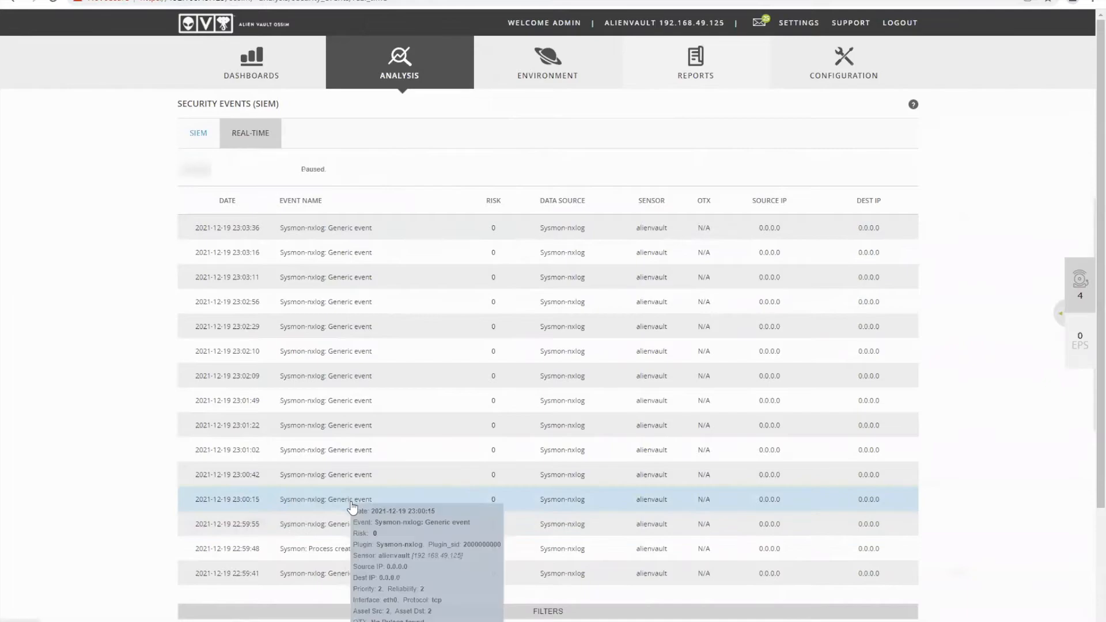
click(352, 503)
scroll(470, 316, down, 5)
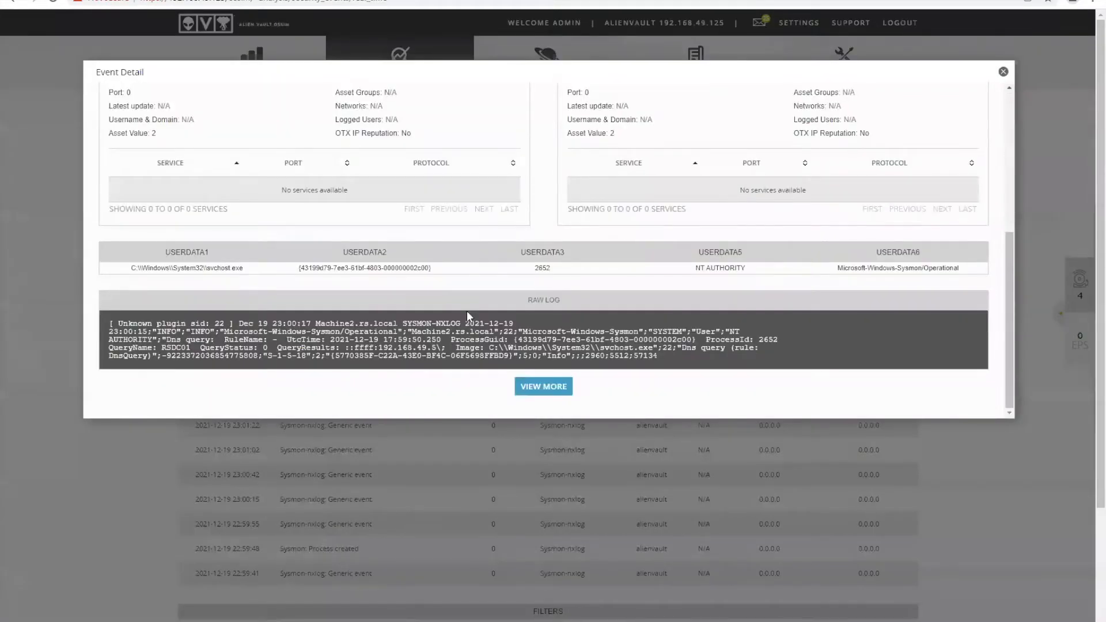
drag(696, 348, 736, 364)
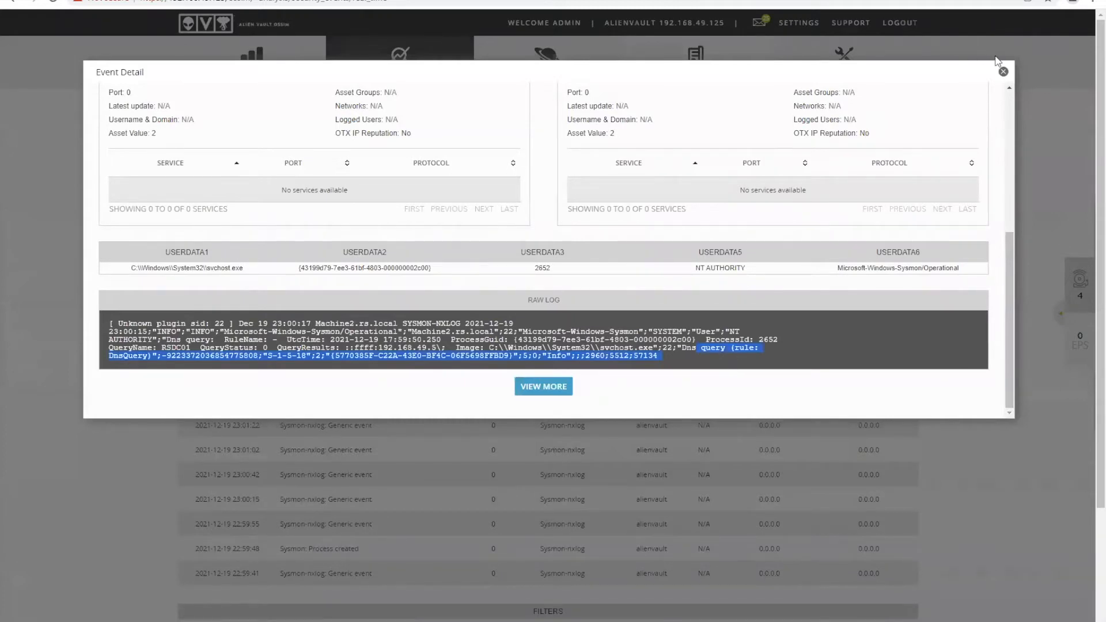
click(1004, 74)
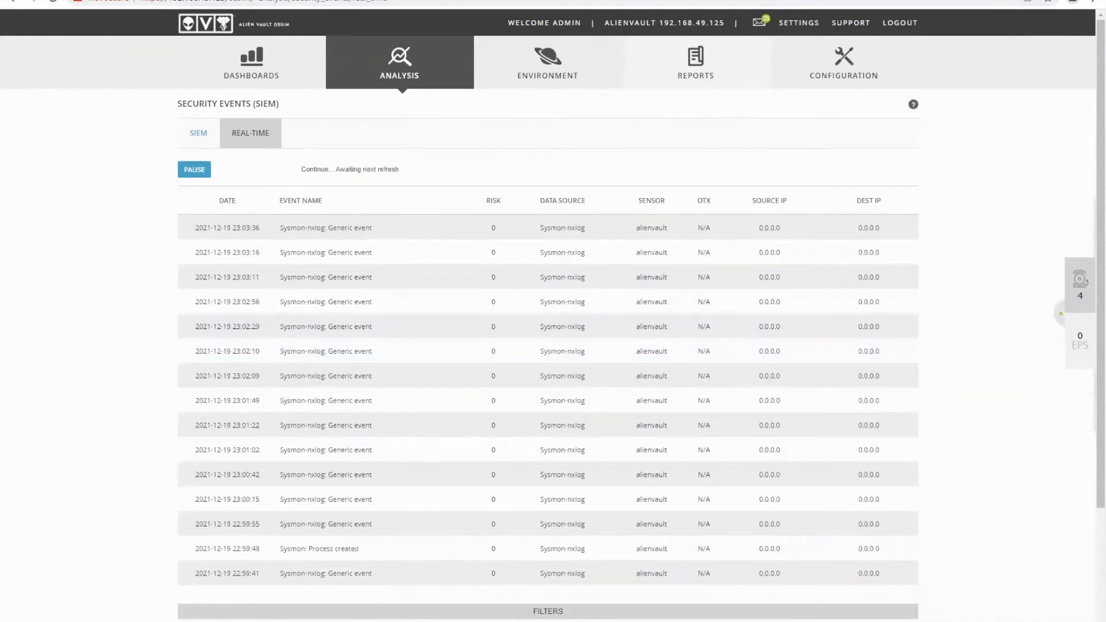
Switch to File Explorer's nxlog conf folder and open the patterndb XML file in Notepad.
click(333, 621)
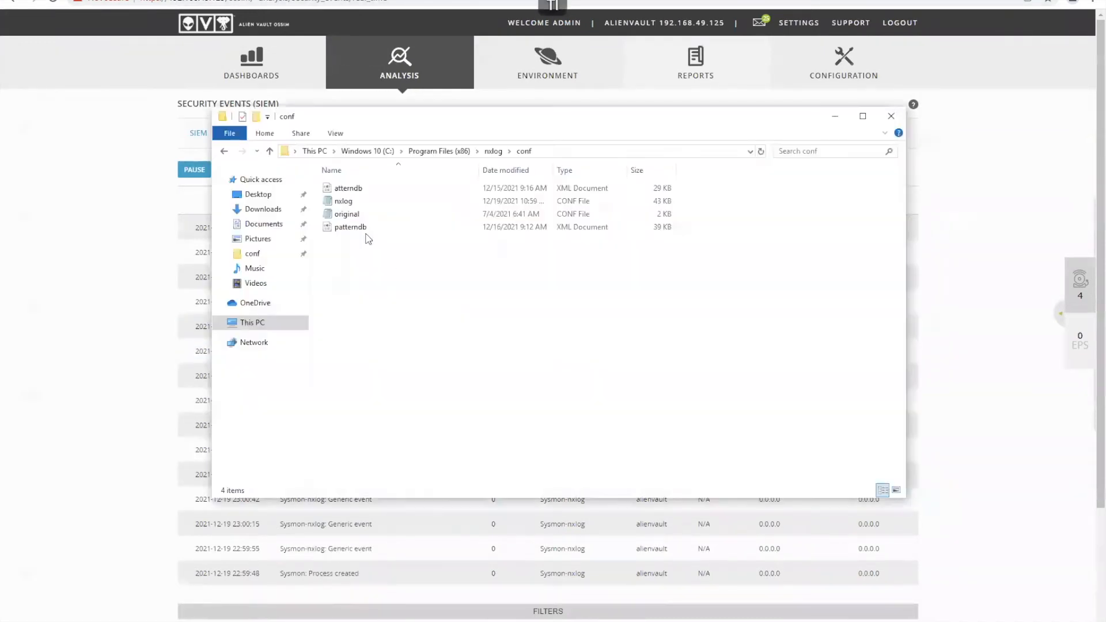
click(348, 228)
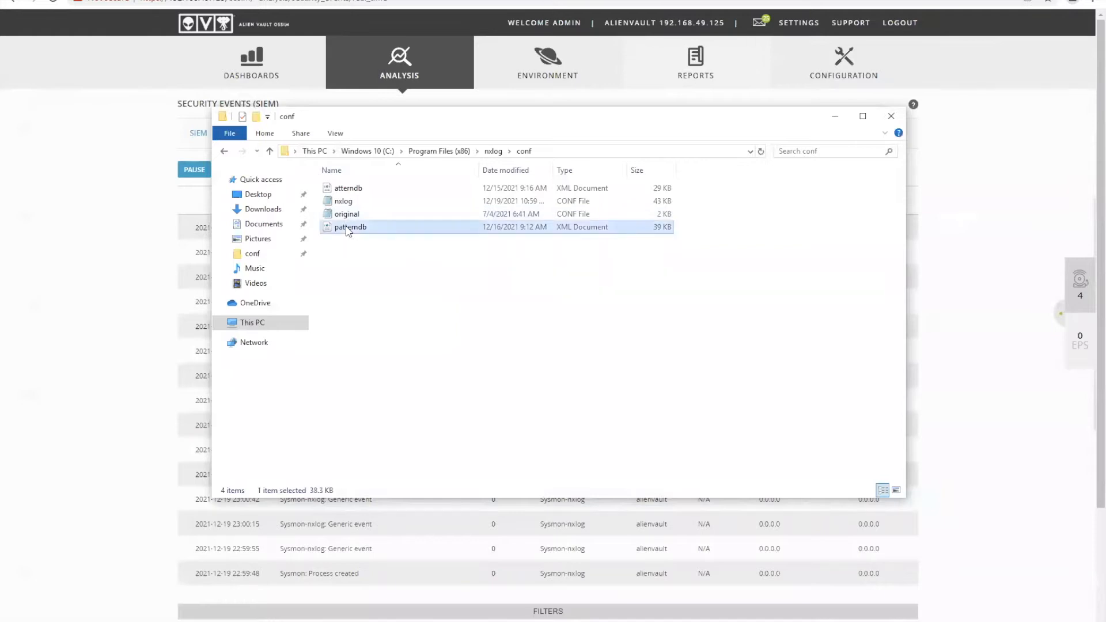
right_click(347, 229)
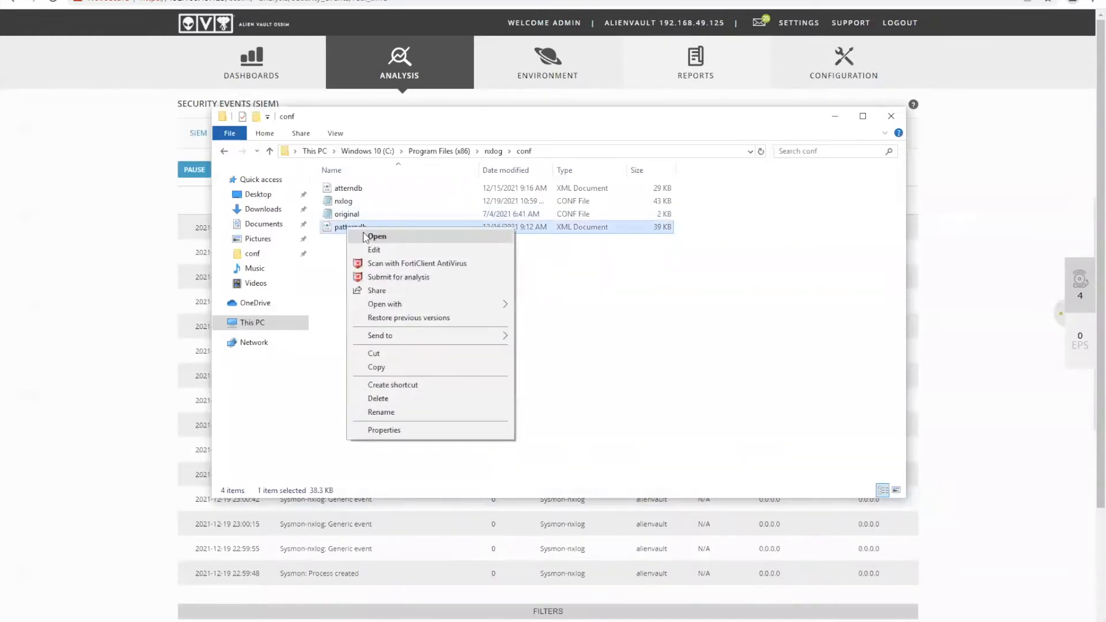
mouse_move(419, 310)
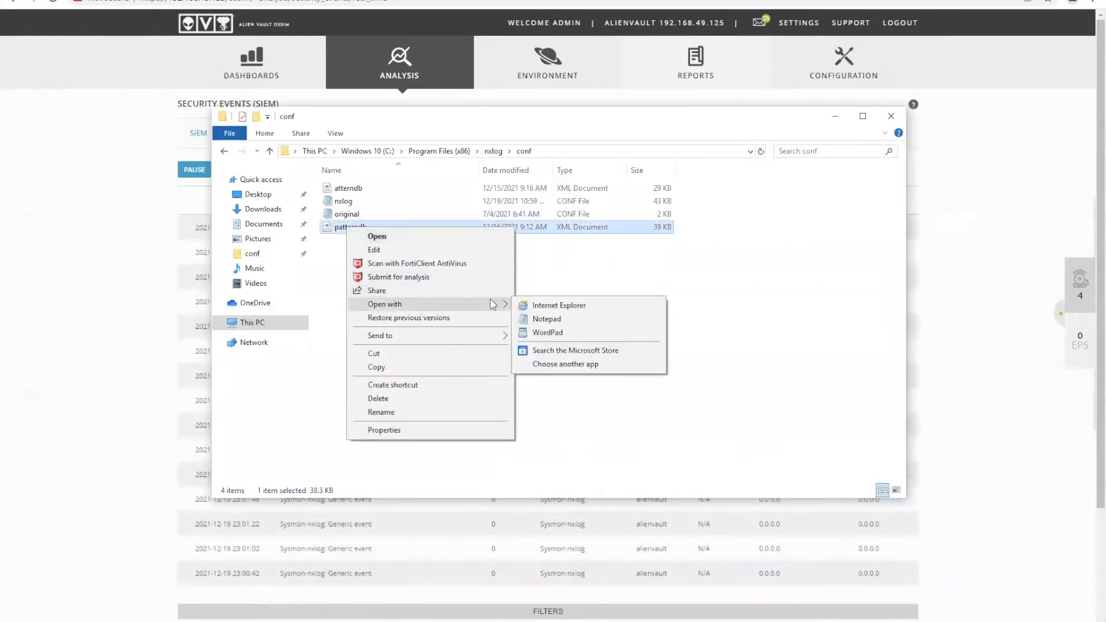
click(540, 321)
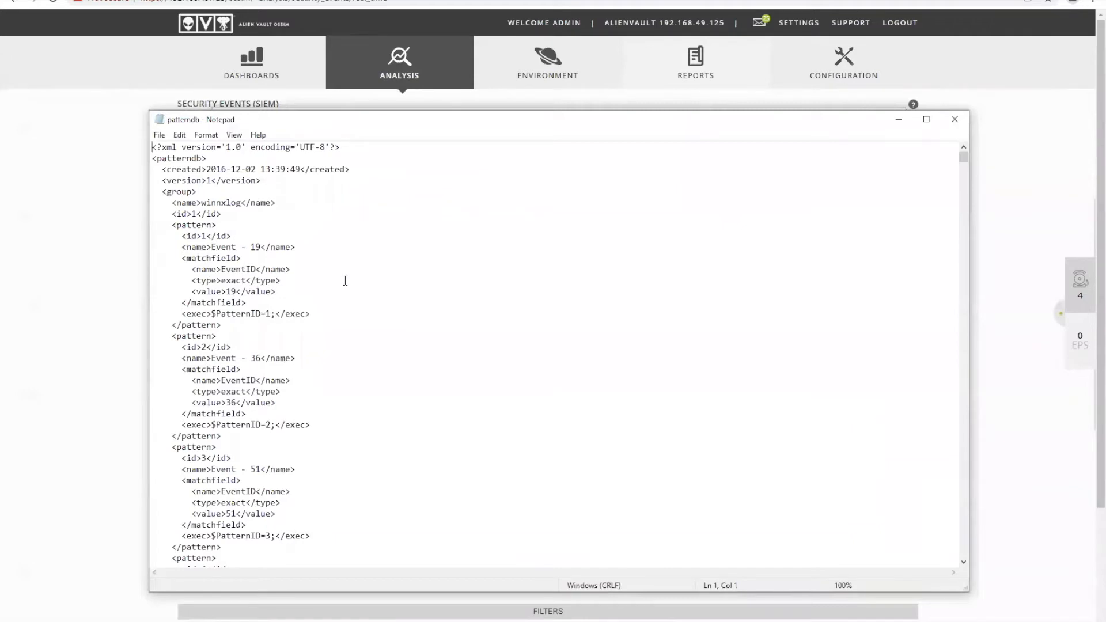
Find the "Event - 22" pattern in the patterndb file.
key(ctrl+f)
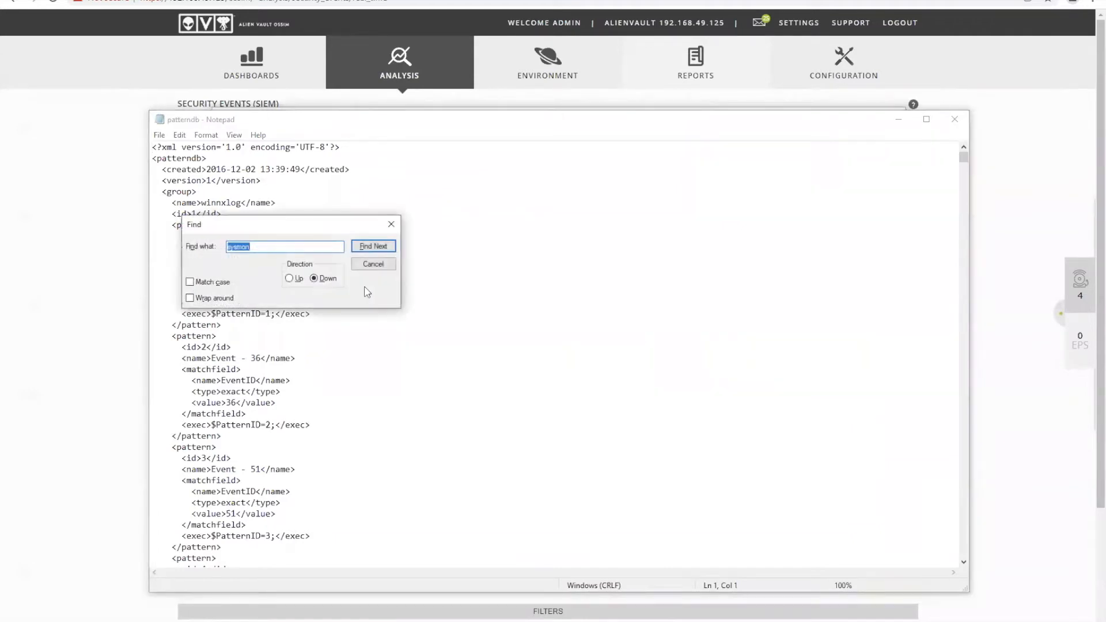
text(Event - 22)
key(Return)
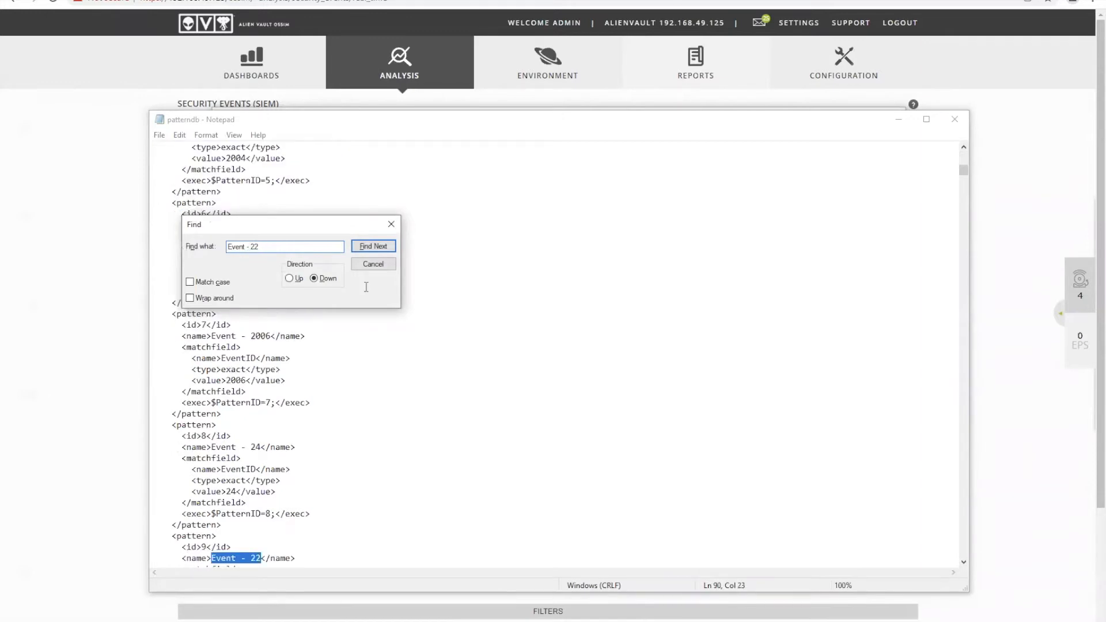
key(Return)
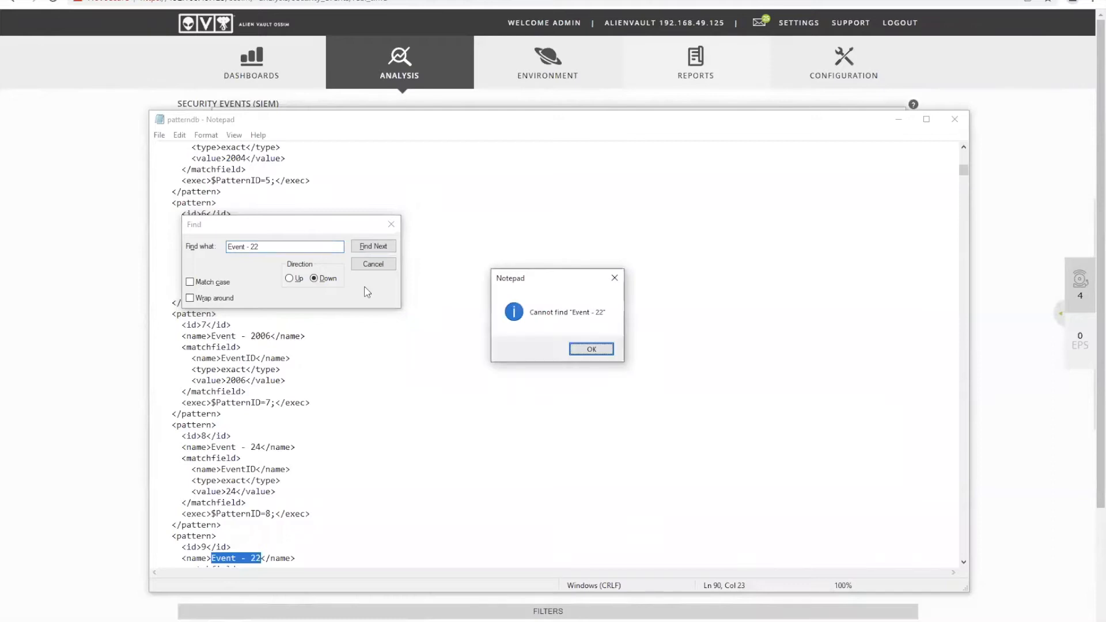
click(589, 349)
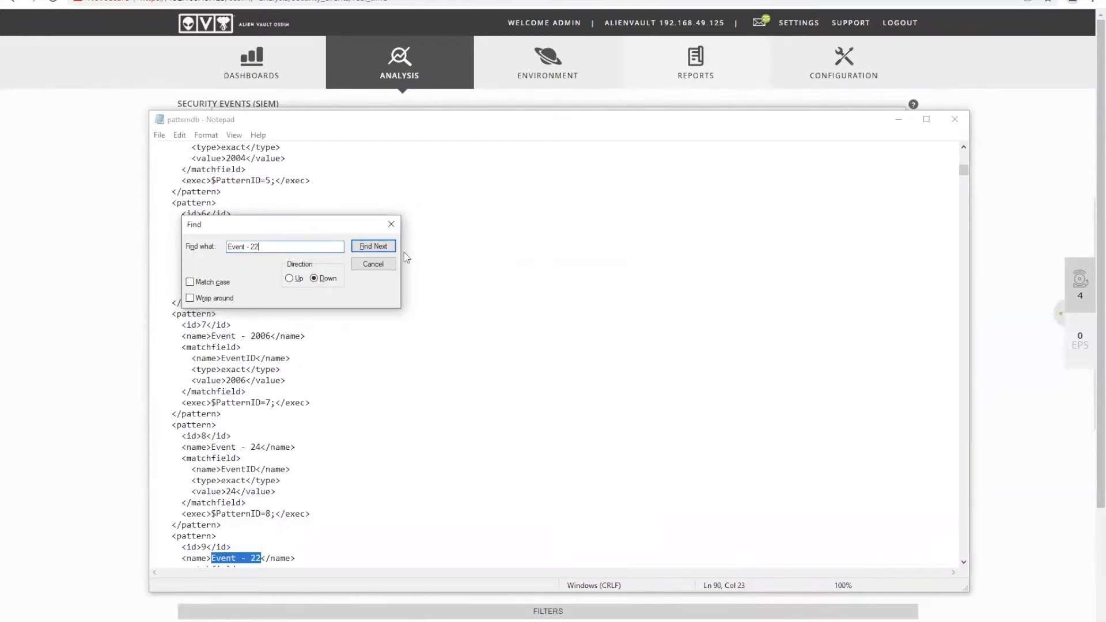
click(392, 224)
scroll(317, 420, down, 5)
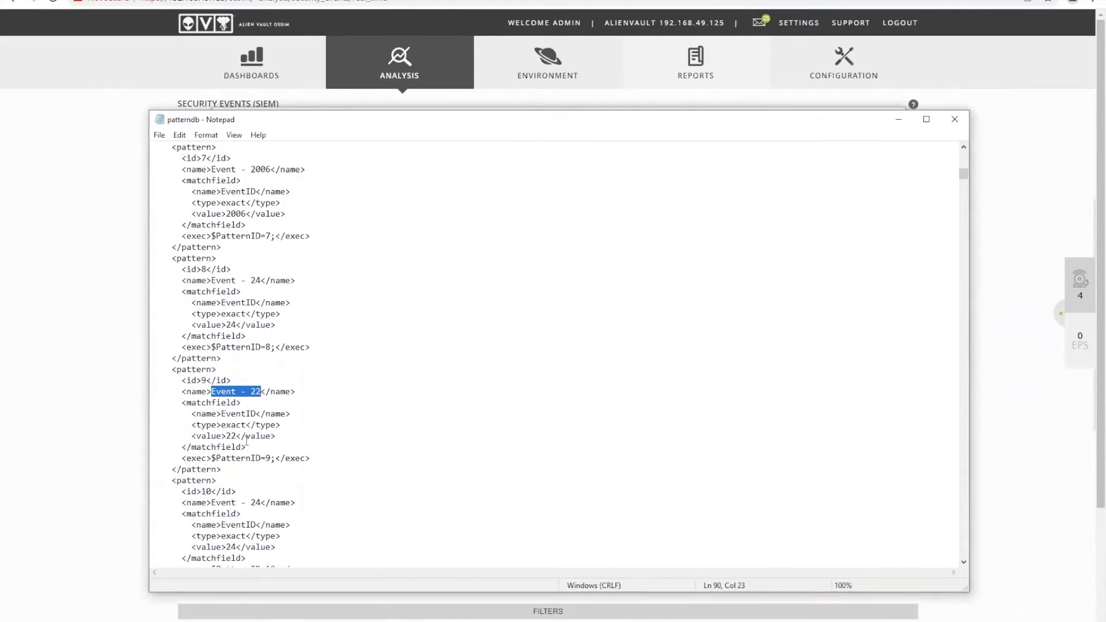
Delete the whole pattern block for Event - 22 along with the blank line it leaves.
click(171, 370)
drag(172, 370, 250, 475)
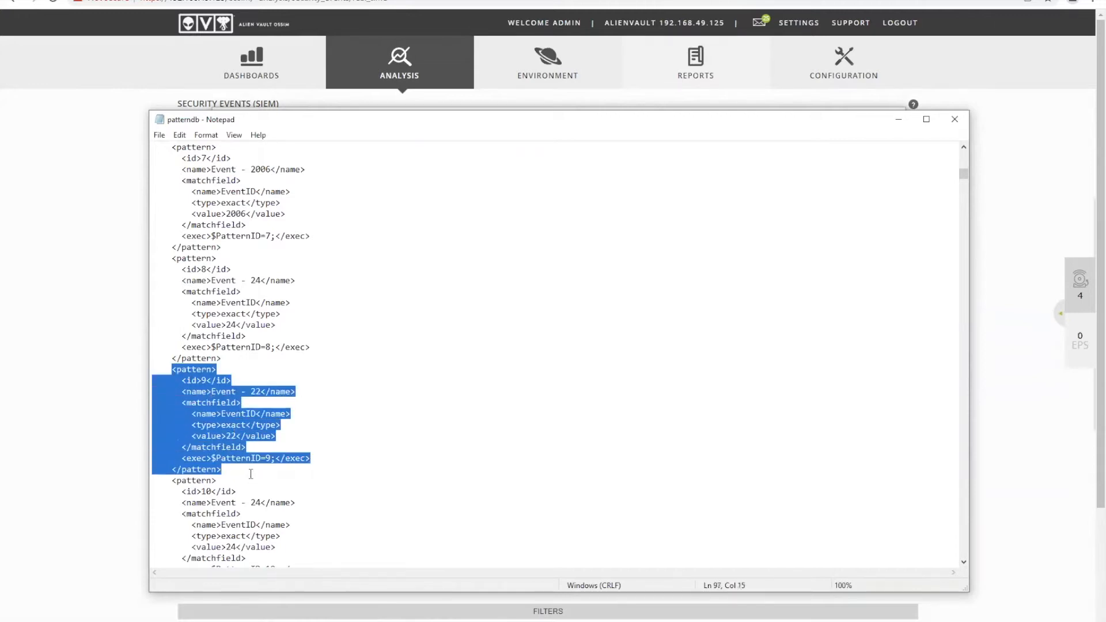
key(Delete)
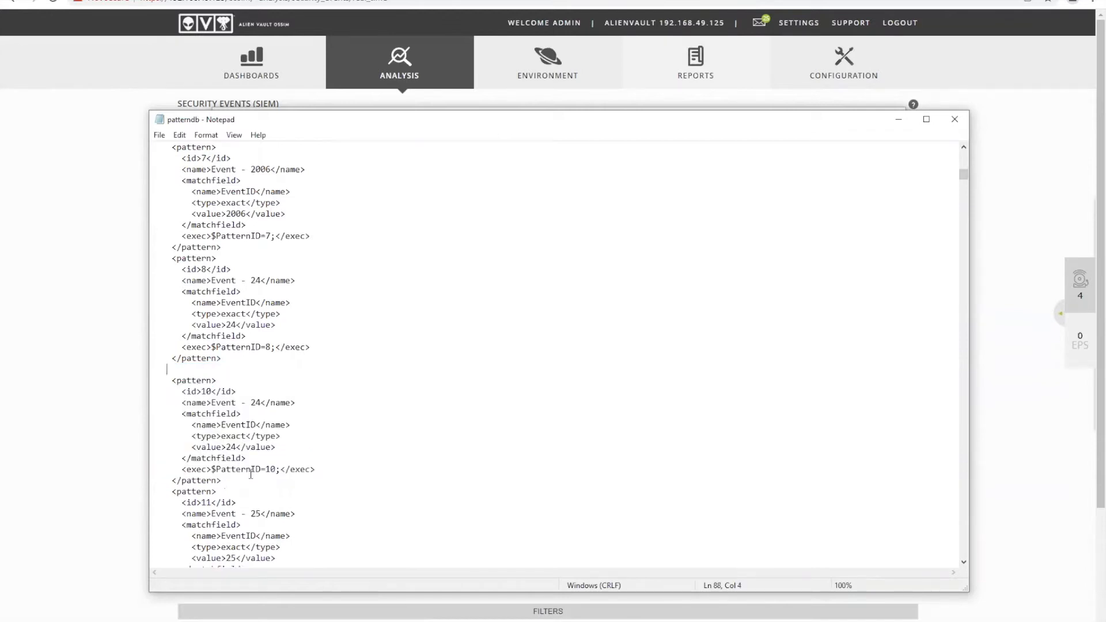
key(BackSpace)
key(BackSpace)
key(BackSpace)
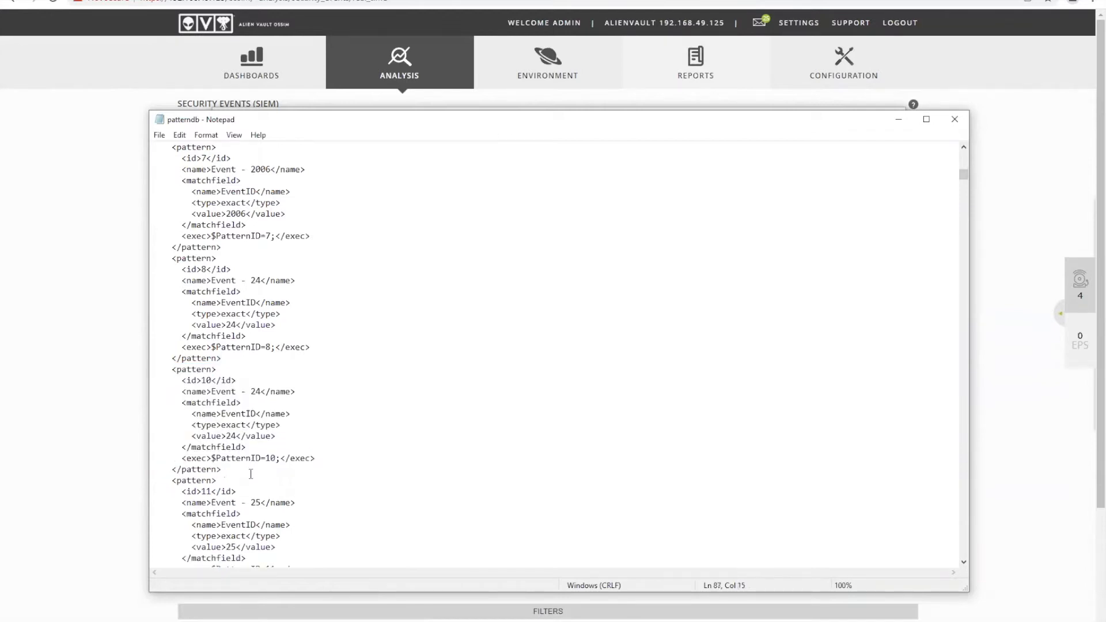
Close the patterndb file, saving the changes.
click(955, 120)
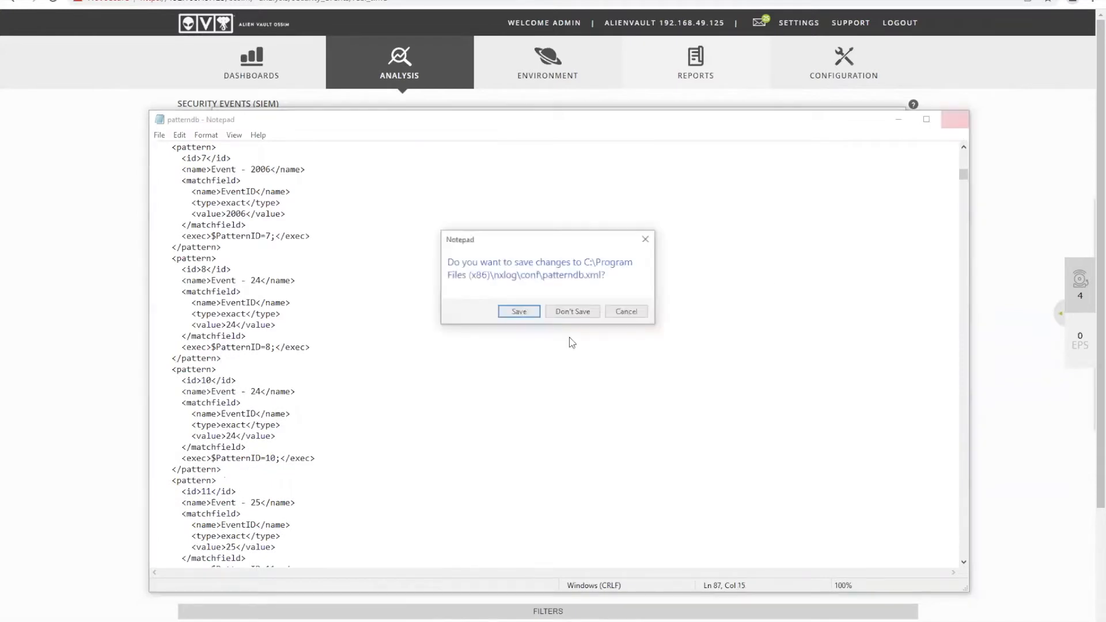
click(519, 312)
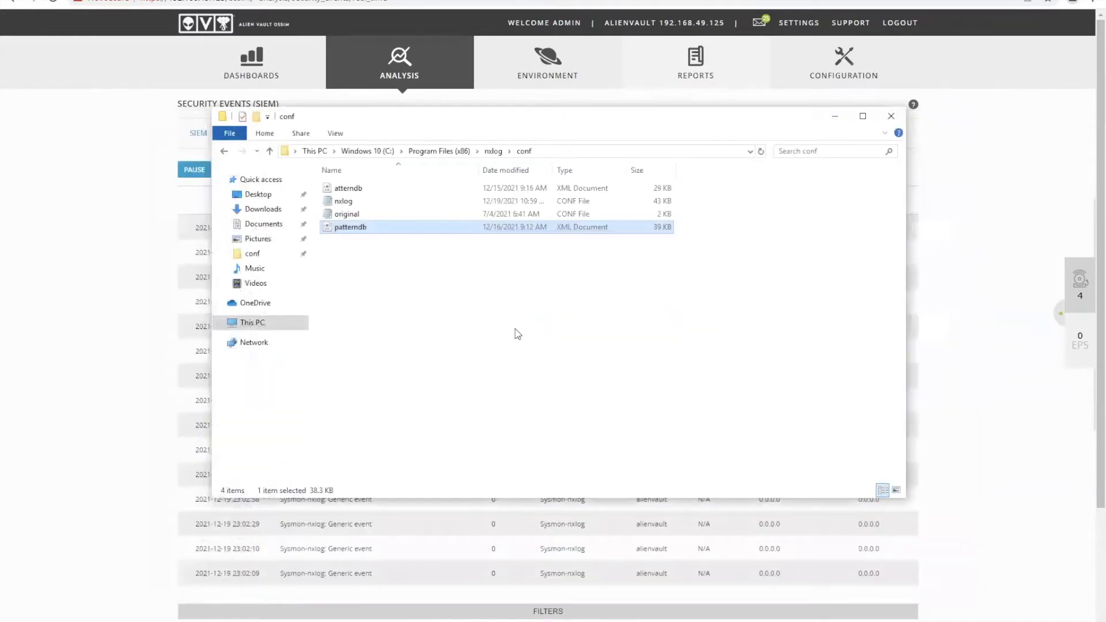
click(518, 334)
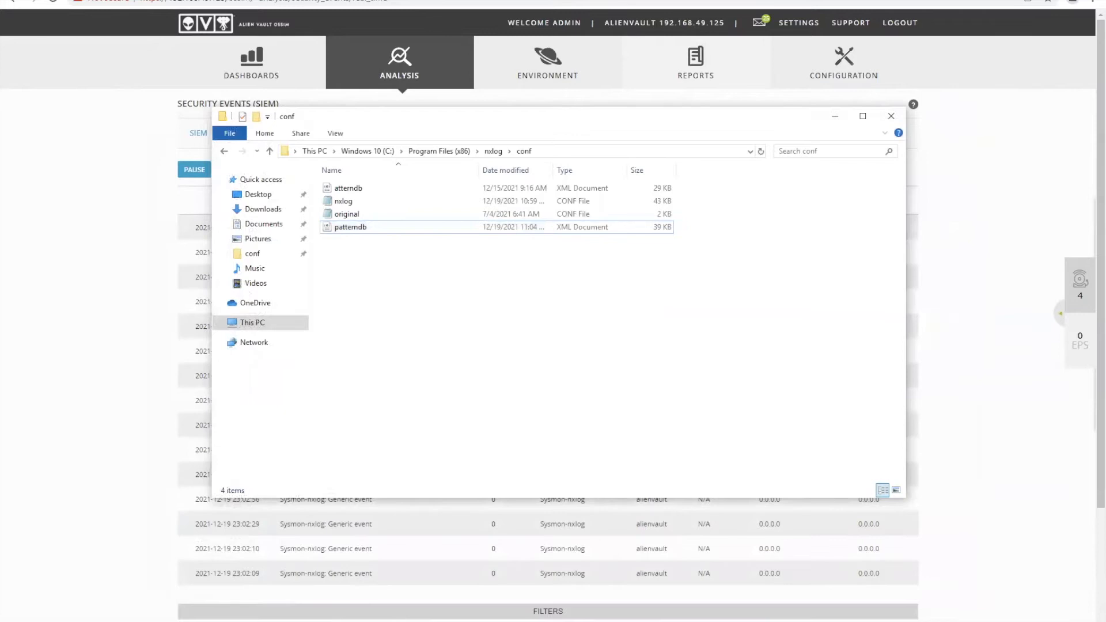
Switch to Windows Services, restart the nxlog service, and return to the real-time security events.
click(464, 621)
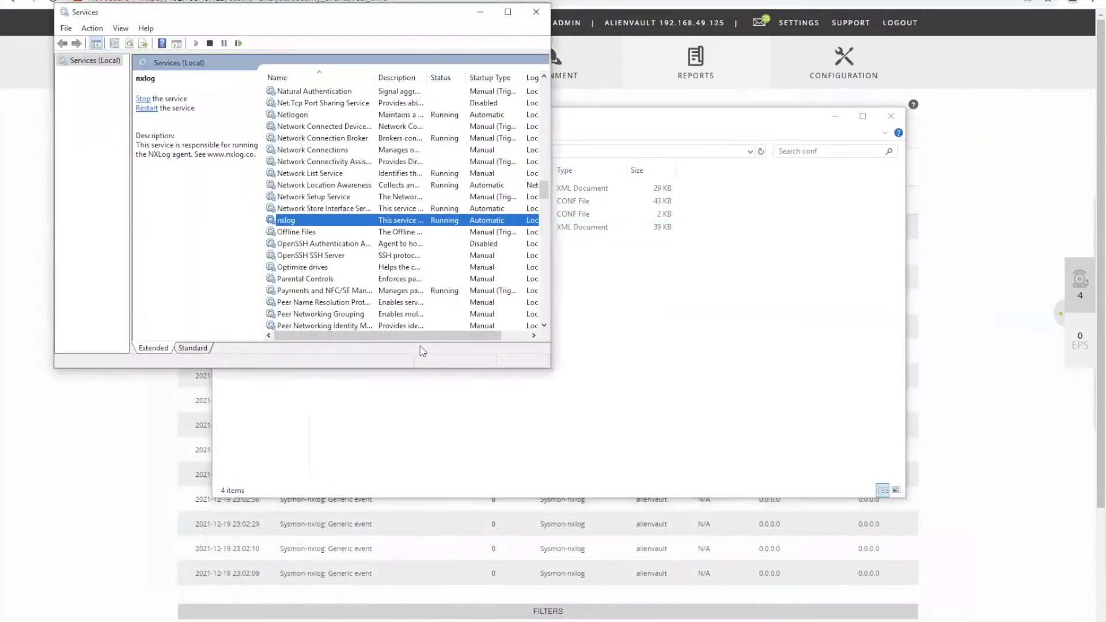
right_click(285, 223)
click(312, 281)
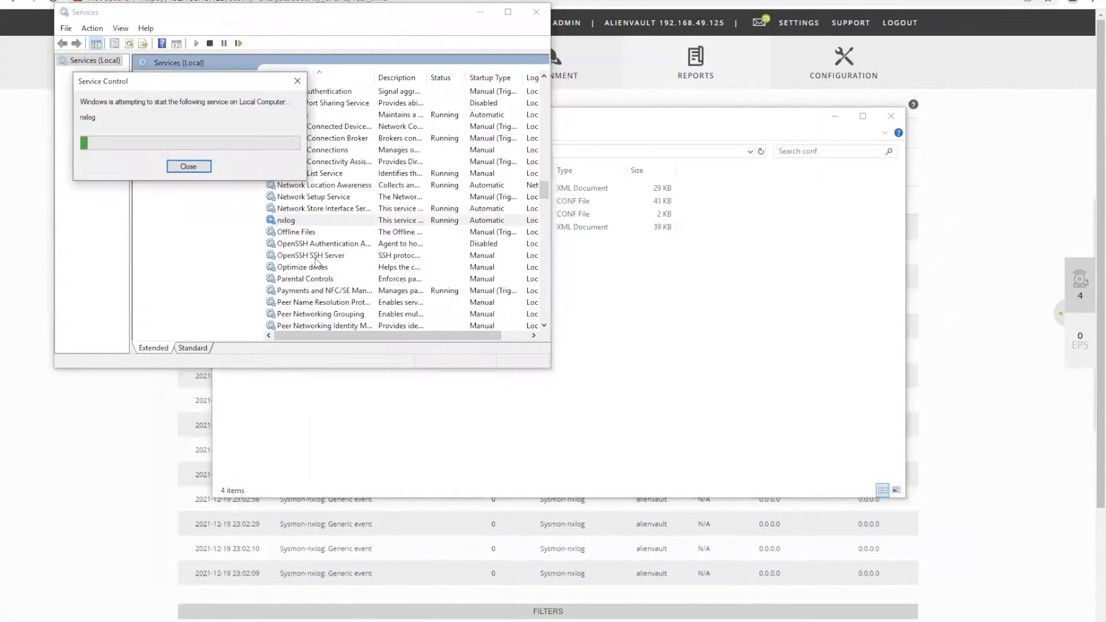
click(137, 507)
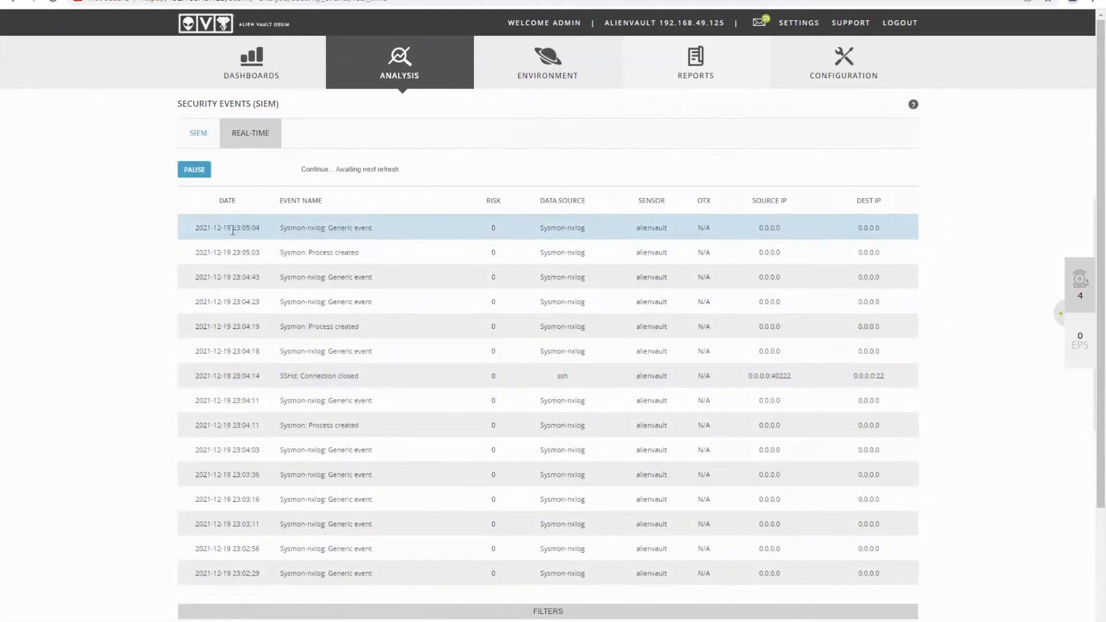
Open the 23:05:09 Sysmon-nxlog generic event, check its raw log for the event ID, and close the details.
drag(233, 230, 257, 230)
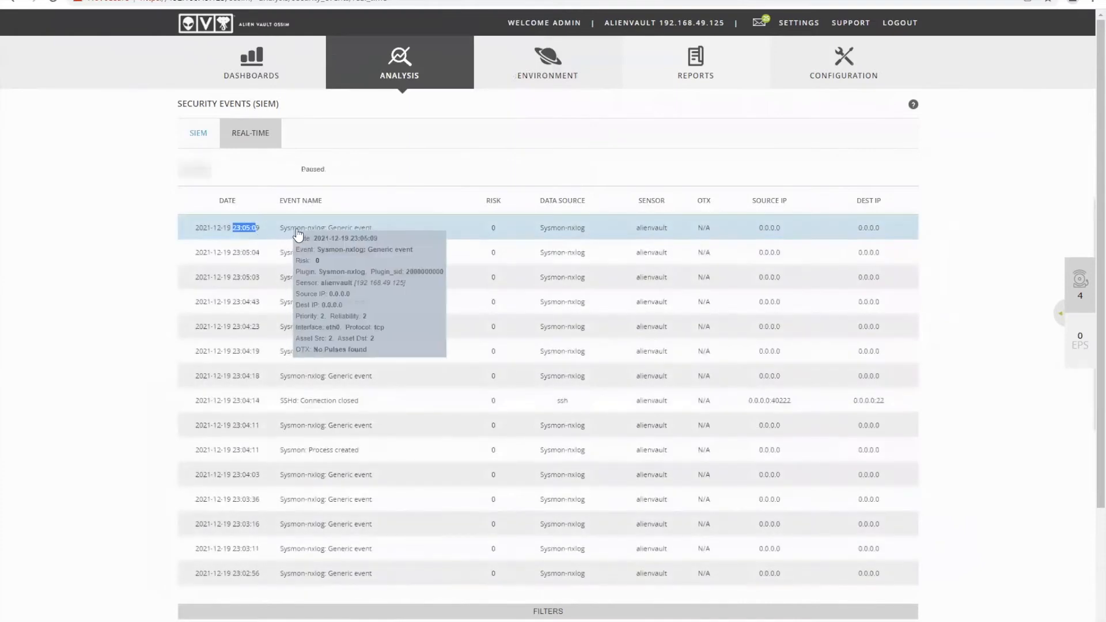
click(297, 230)
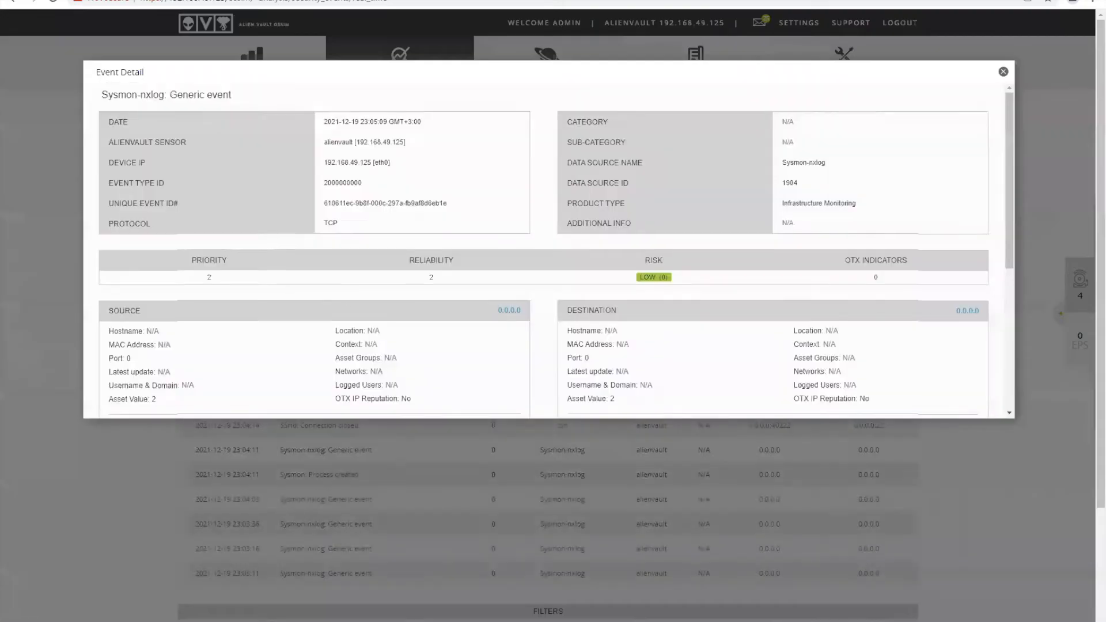
scroll(348, 298, down, 5)
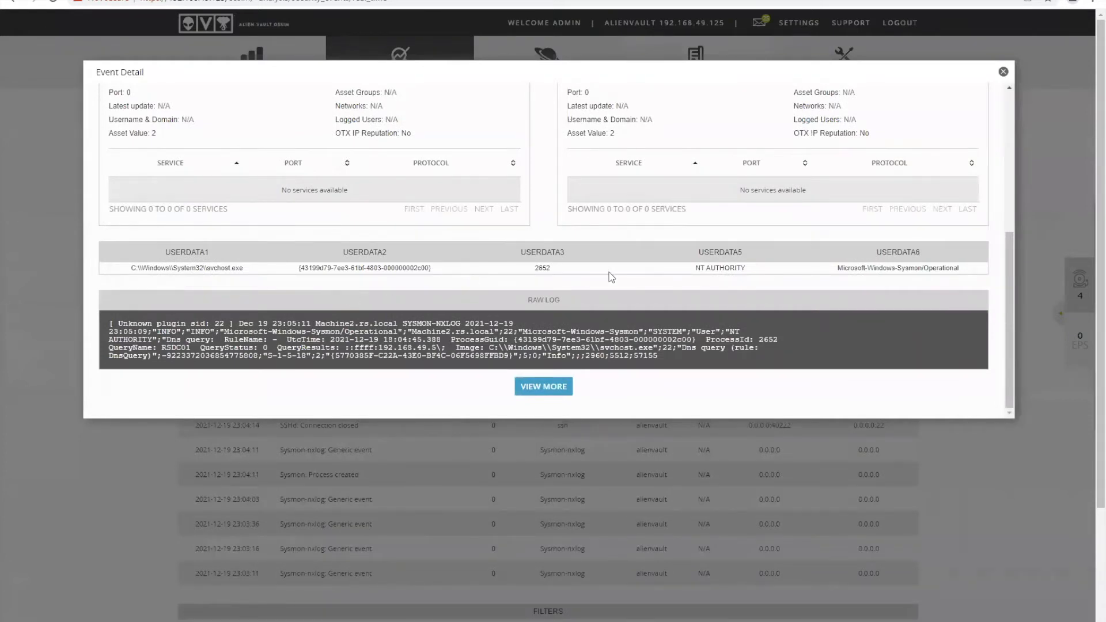
click(1003, 73)
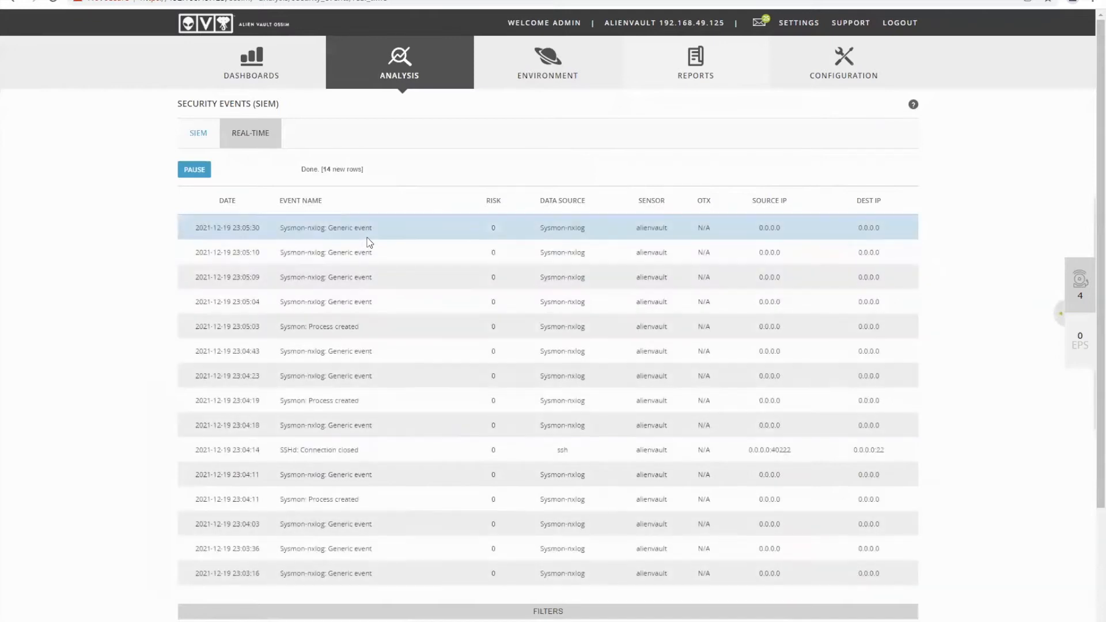
Inspect the raw log of the 23:05:30 Sysmon-nxlog generic event and close its details.
mouse_move(364, 235)
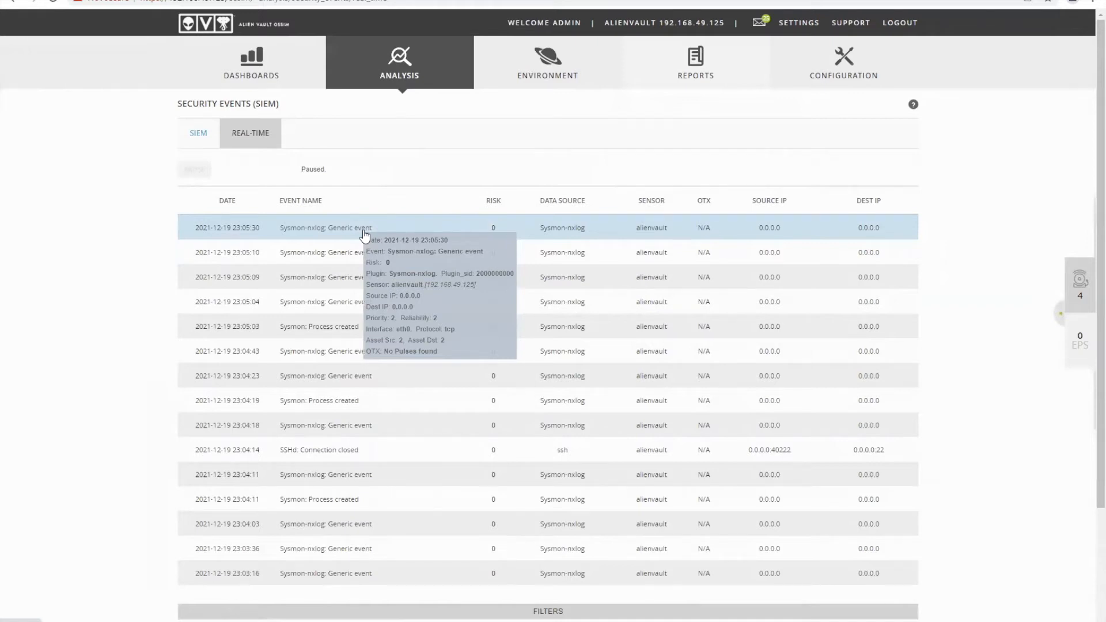
click(363, 229)
scroll(405, 327, down, 5)
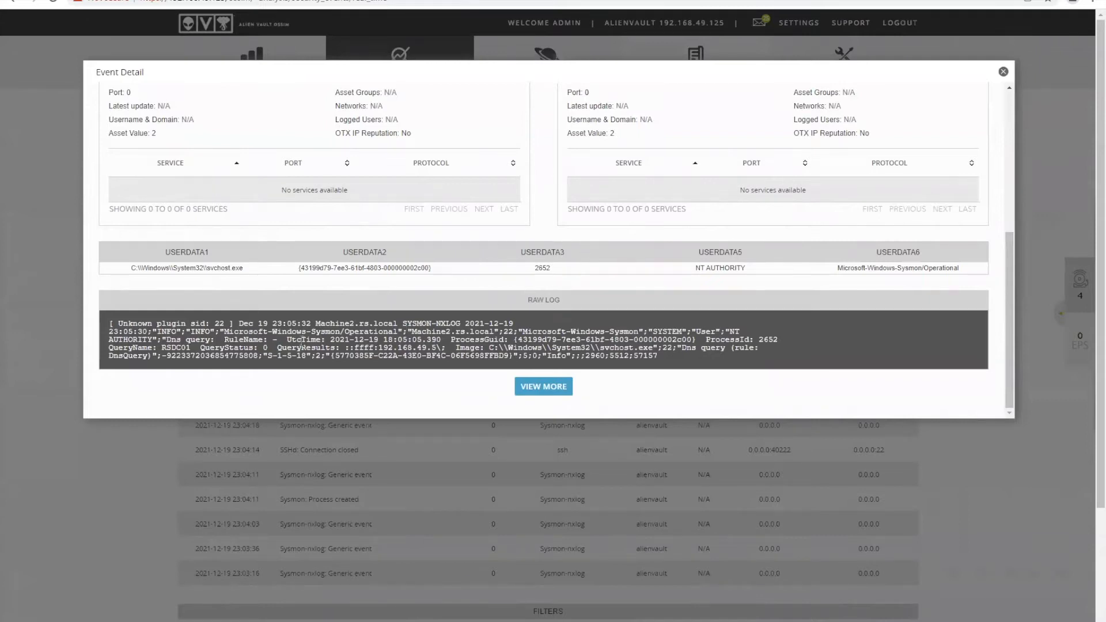
drag(153, 332, 266, 339)
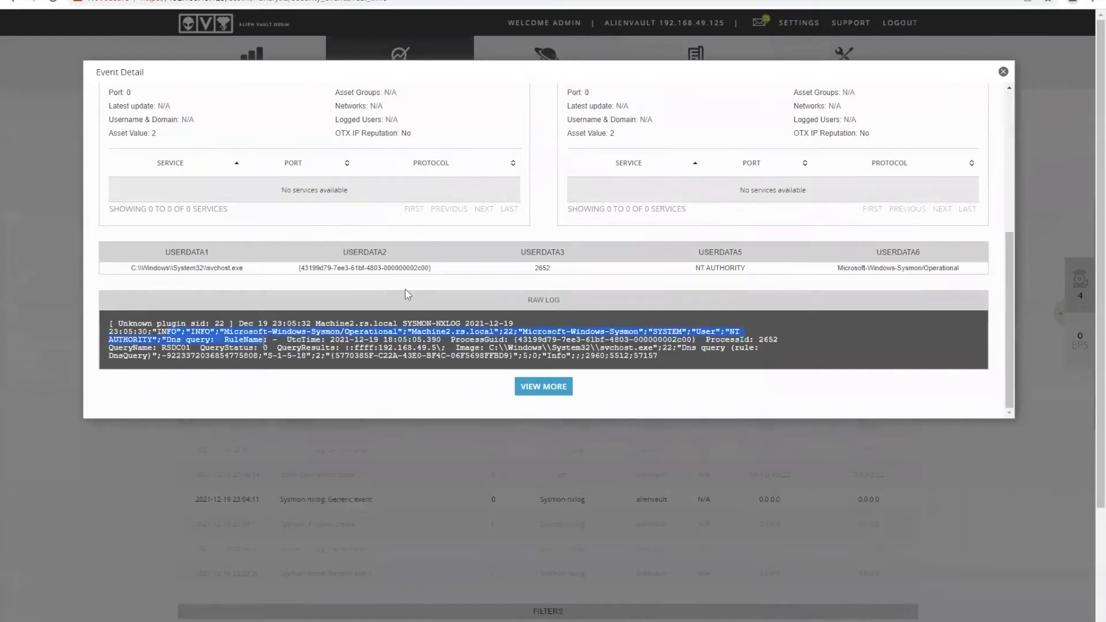
click(1003, 71)
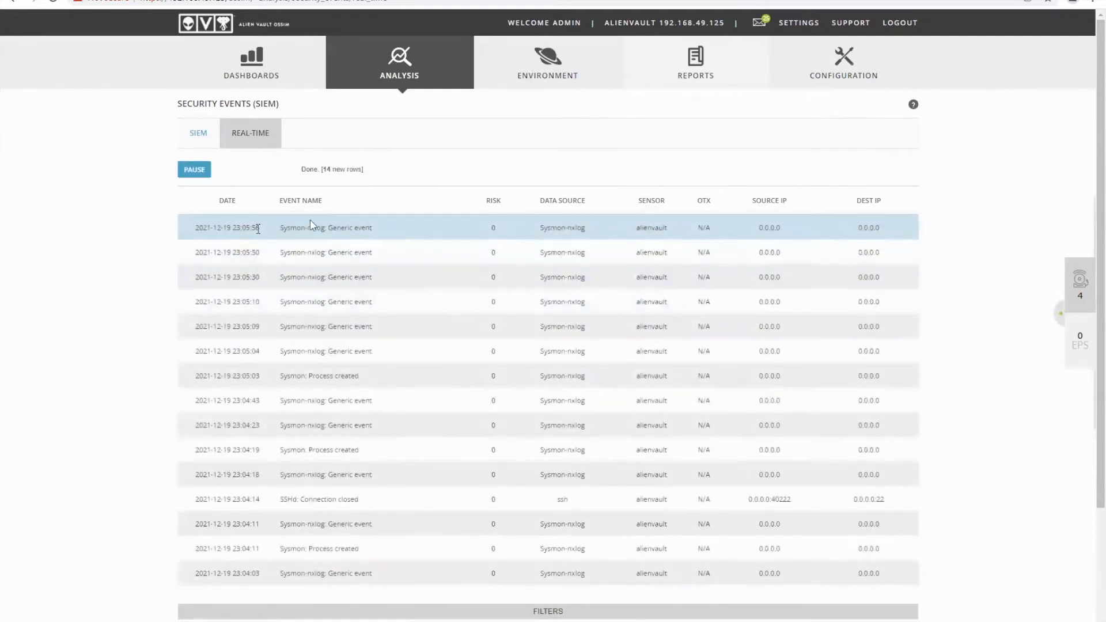
Review the raw log of the 23:05:56 Sysmon-nxlog generic event and close its details.
mouse_move(322, 228)
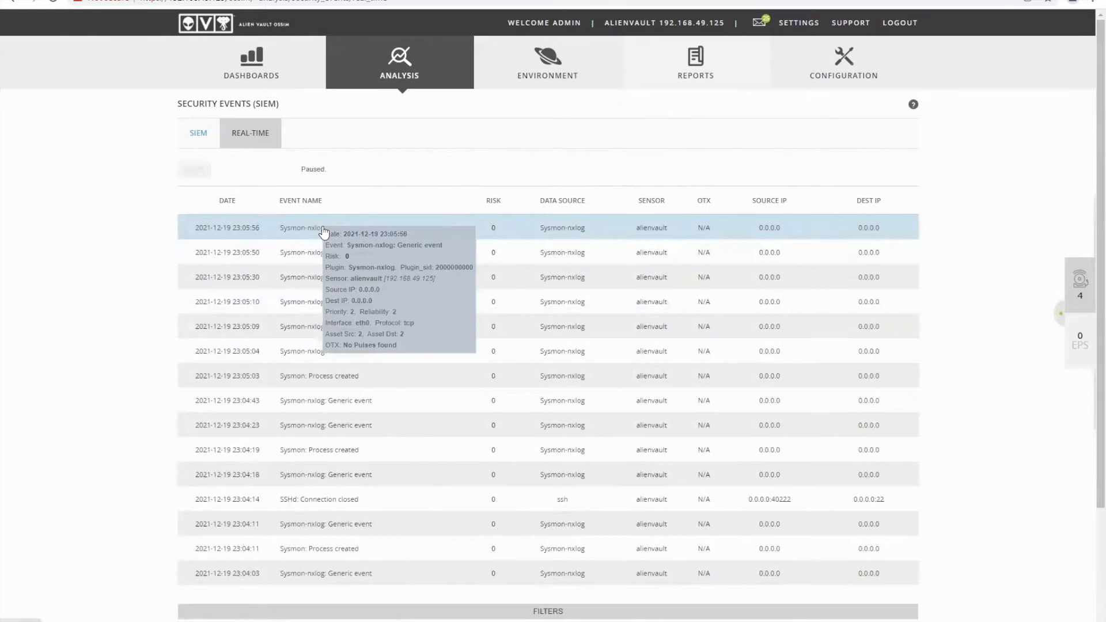
click(325, 234)
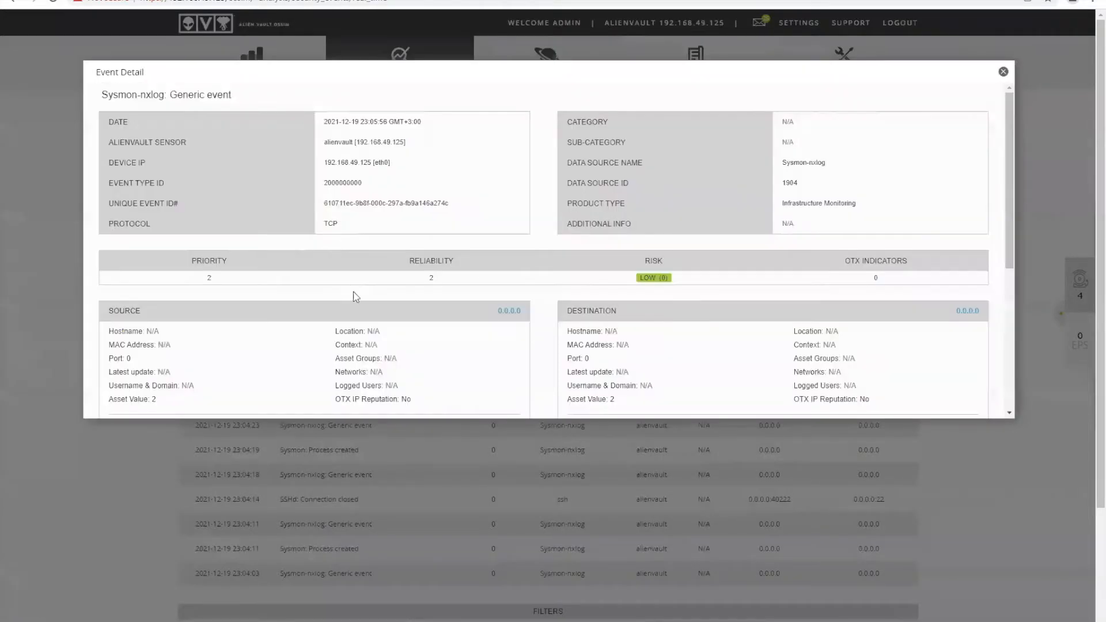
scroll(354, 291, down, 5)
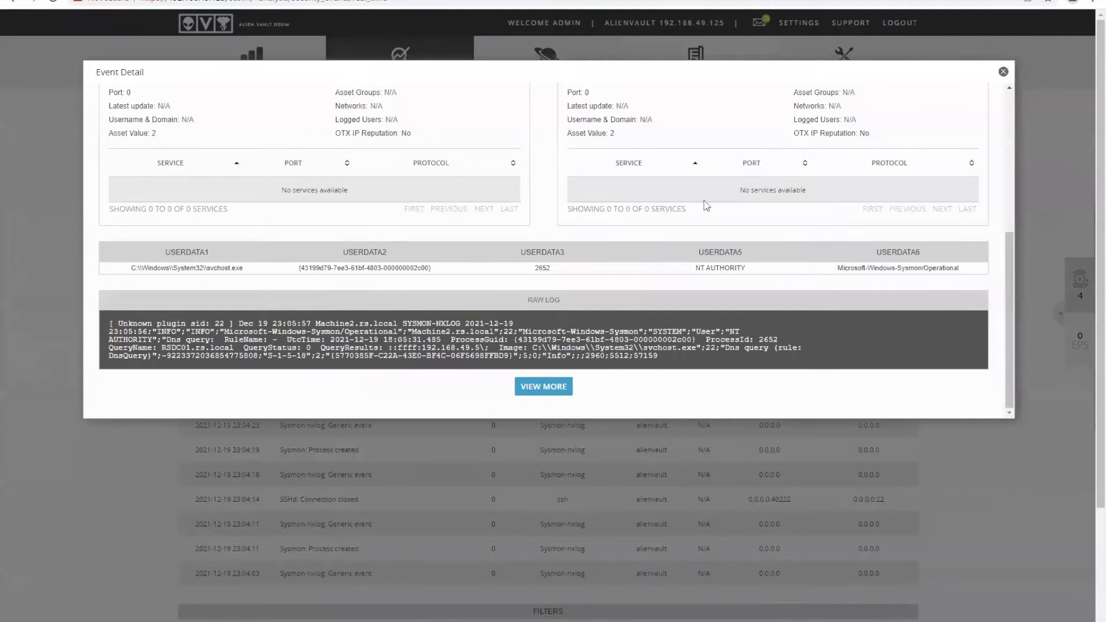
click(1003, 72)
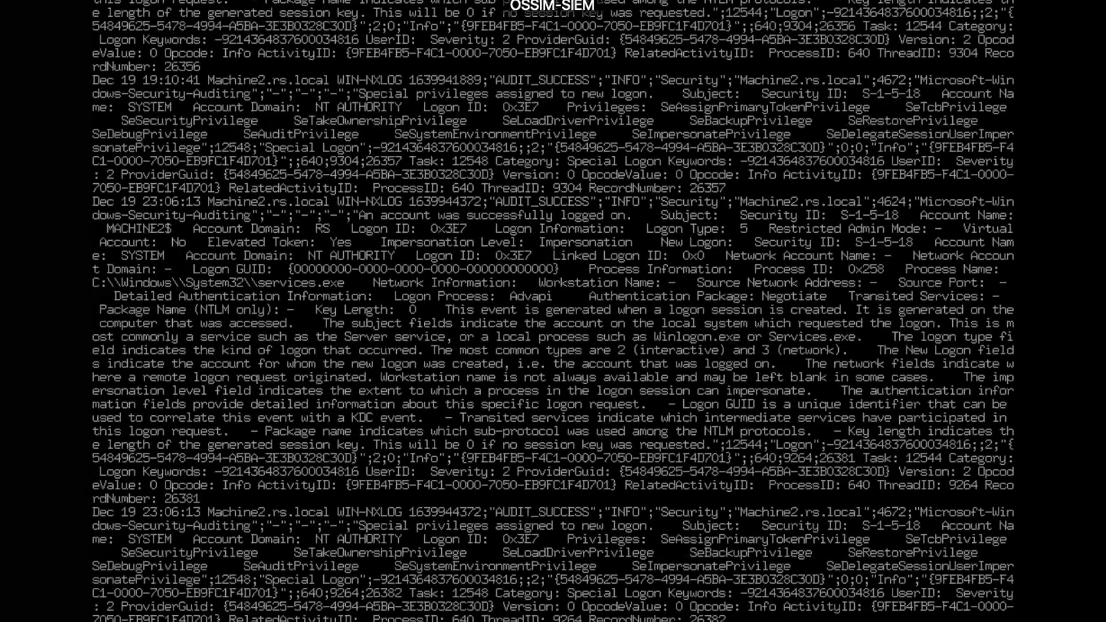
Stop the live log output in the AlienVault agent terminal.
key(ctrl+c)
key(ctrl+c)
key(ctrl+c)
key(ctrl+c)
key(ctrl+c)
key(ctrl+c)
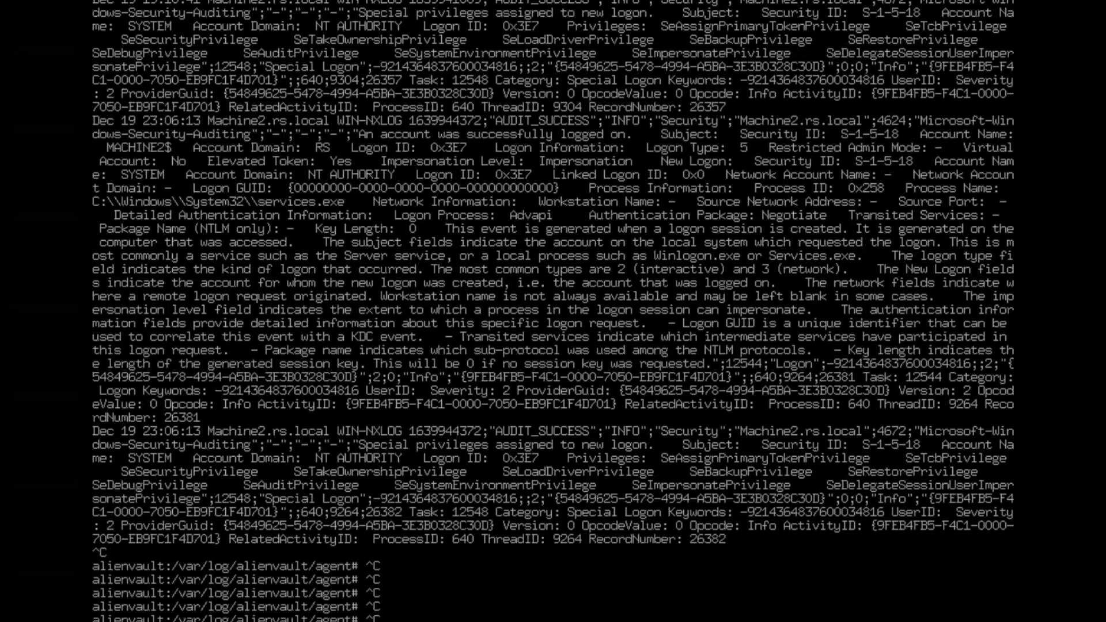
key(Return)
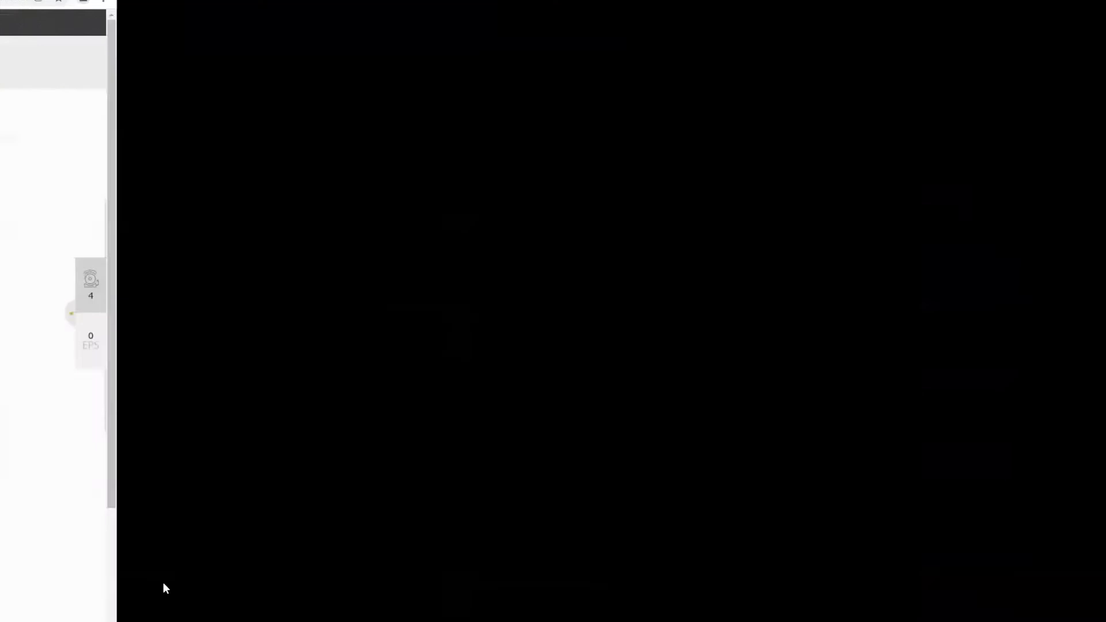
Switch to the nxlog conf folder and open the patterndb XML file for editing.
key(alt+Tab)
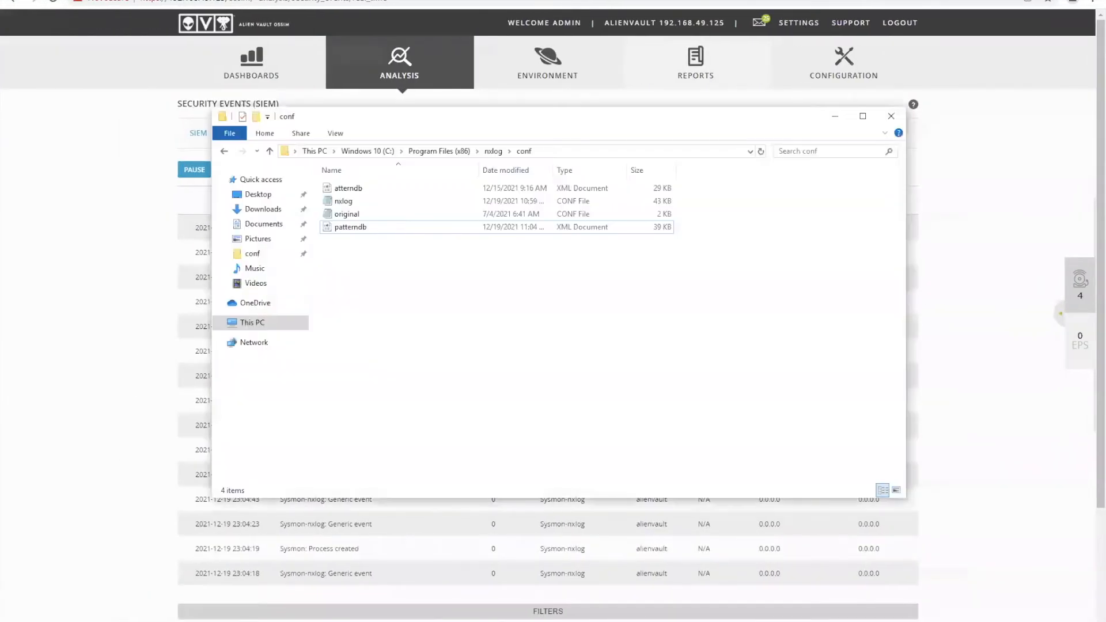
right_click(363, 230)
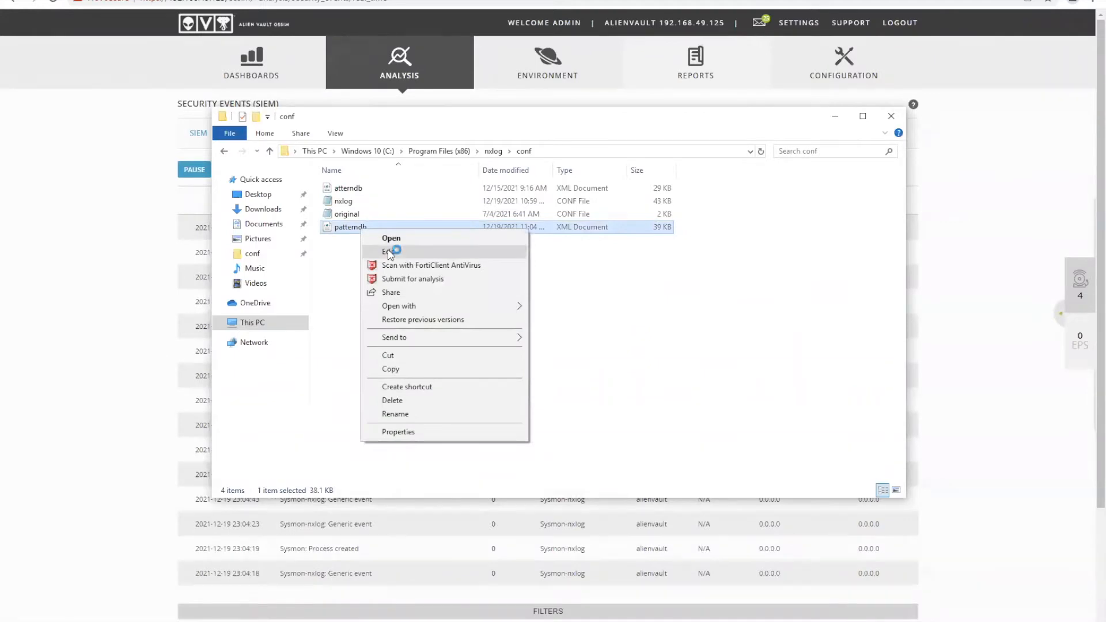
click(389, 253)
click(390, 251)
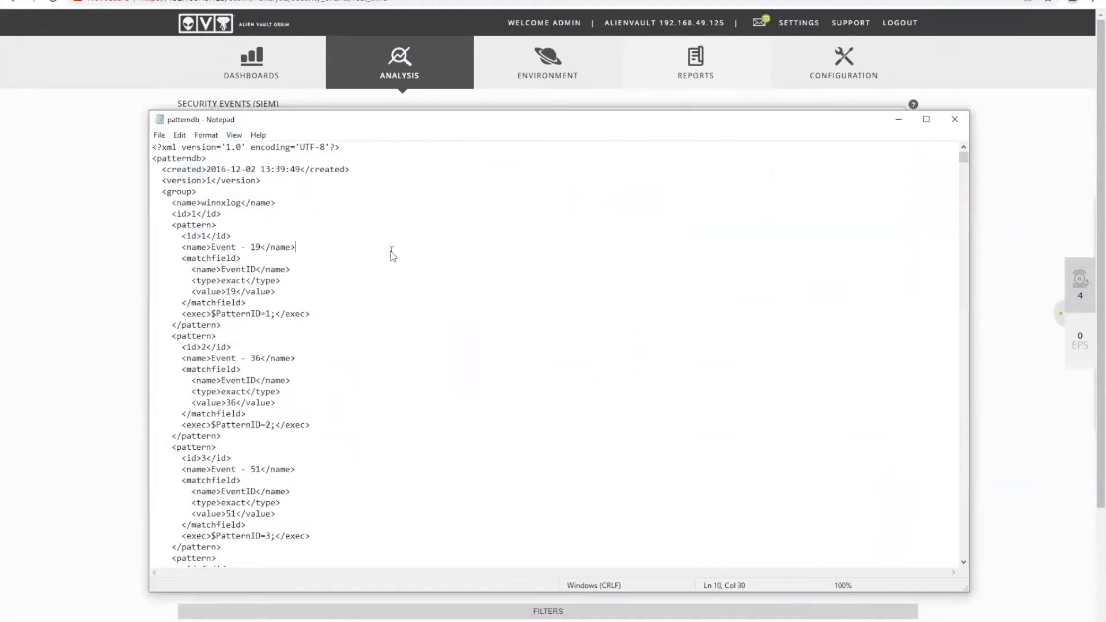
Search the pattern file for "Event - 22" and close the search.
key(ctrl+f)
click(391, 251)
key(Return)
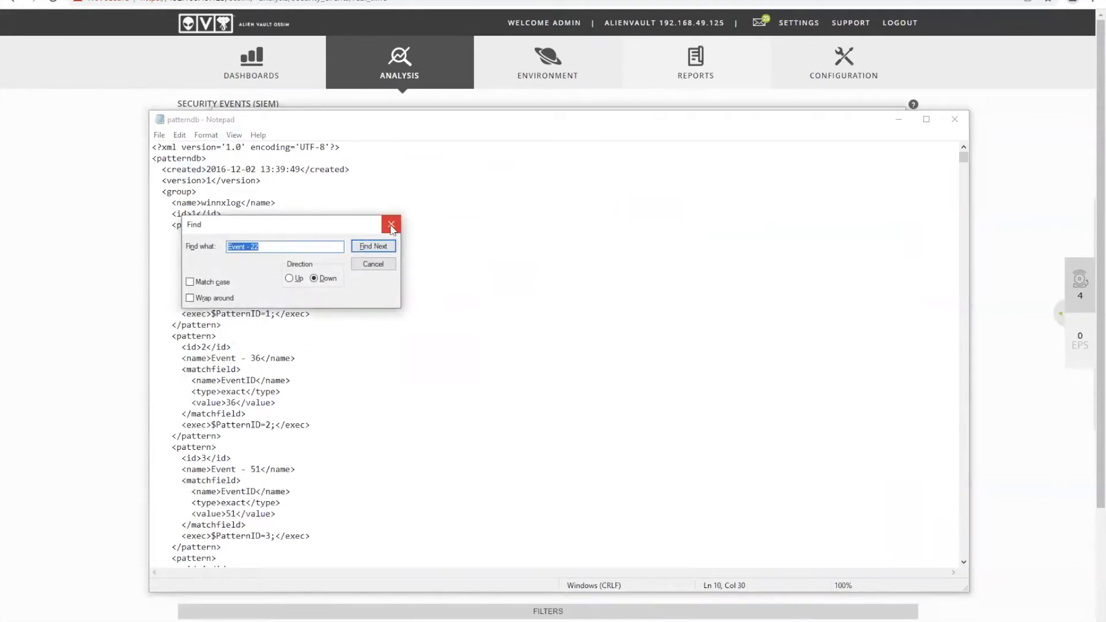
click(391, 225)
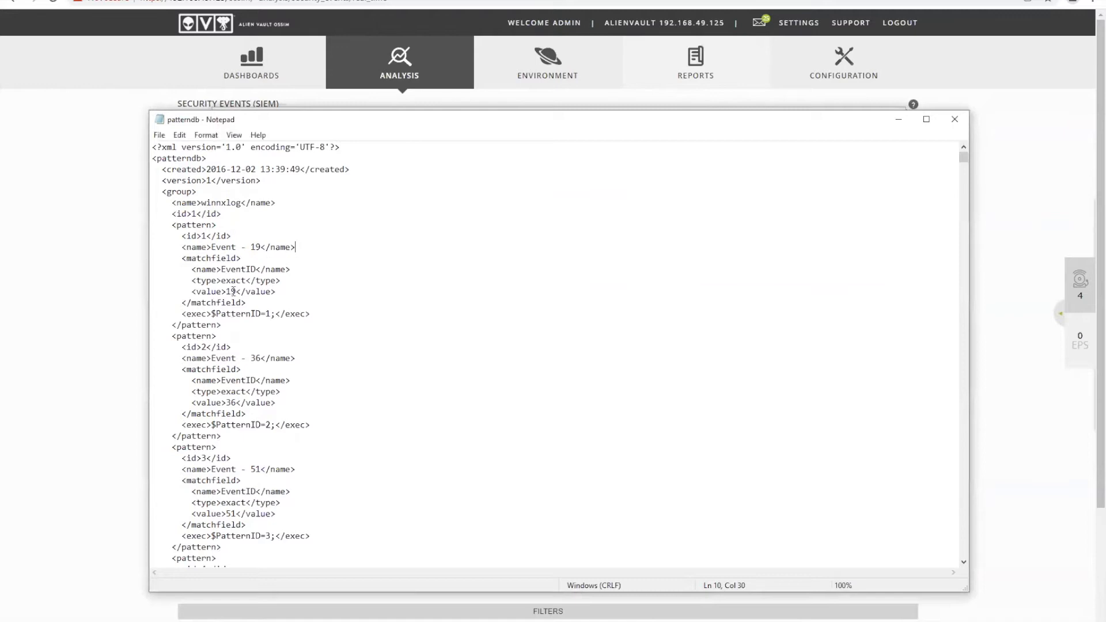
Search the pattern file for "22" and check the first matching pattern entries.
click(330, 281)
key(ctrl+f)
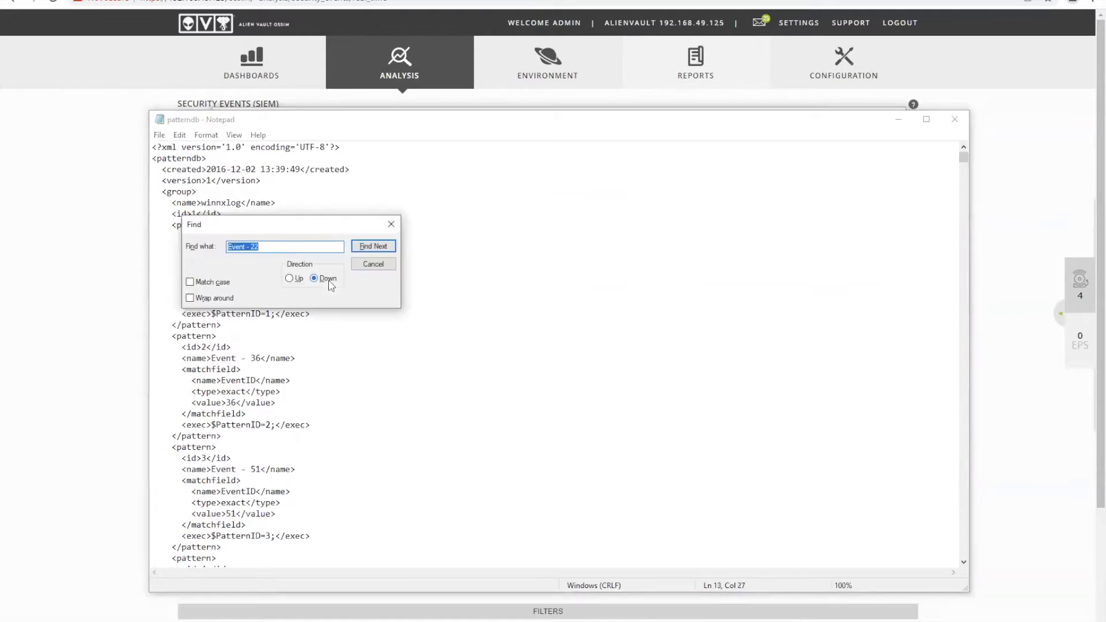
text(22)
click(384, 252)
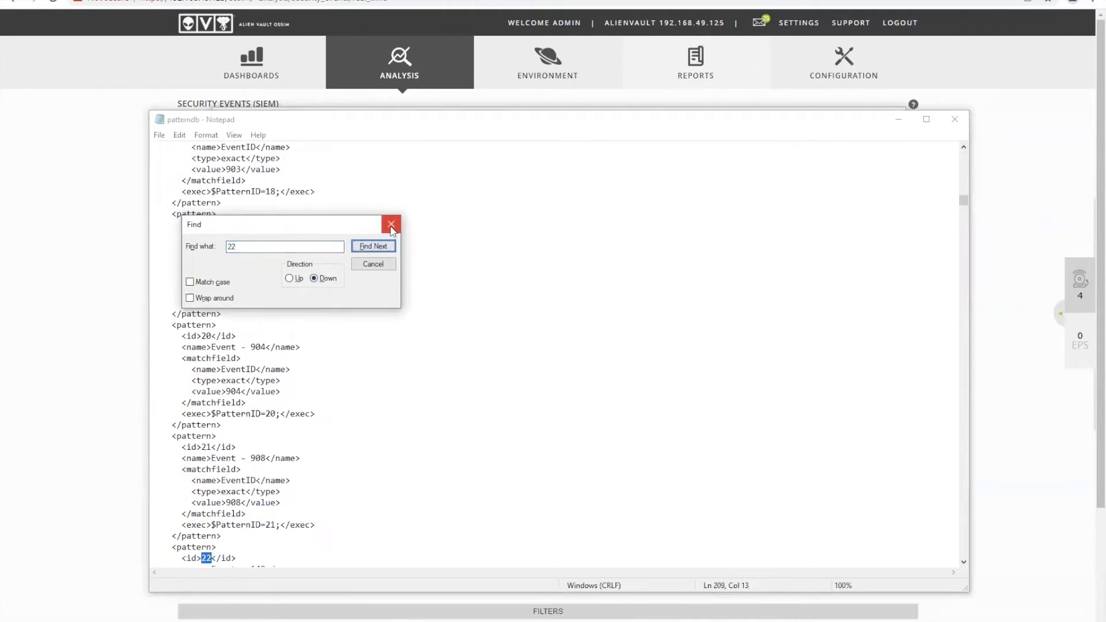
scroll(346, 464, down, 2)
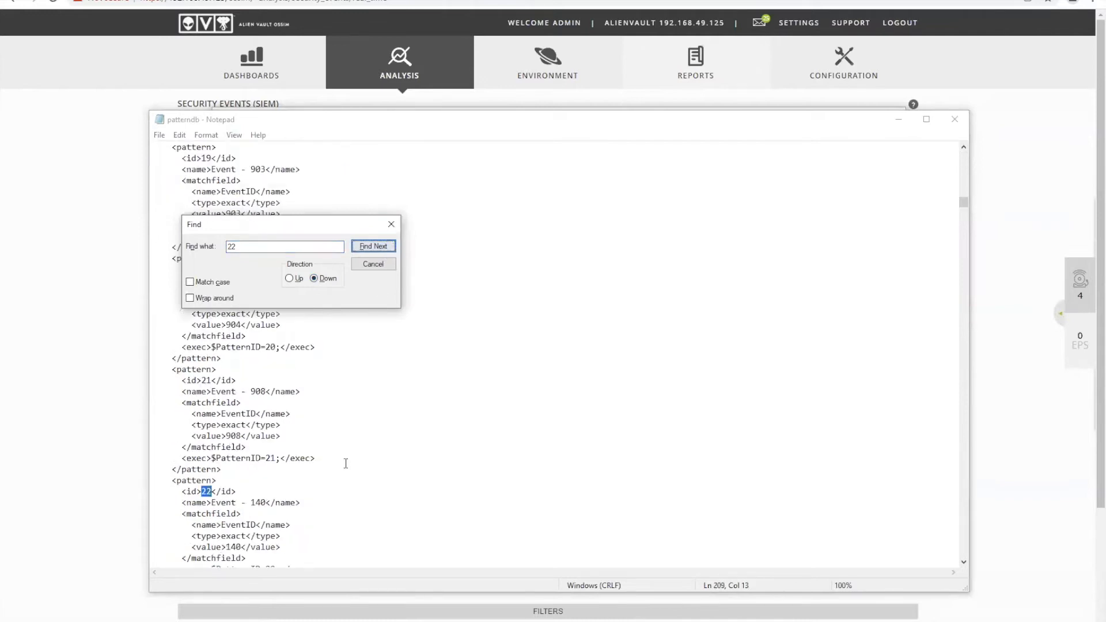
click(373, 246)
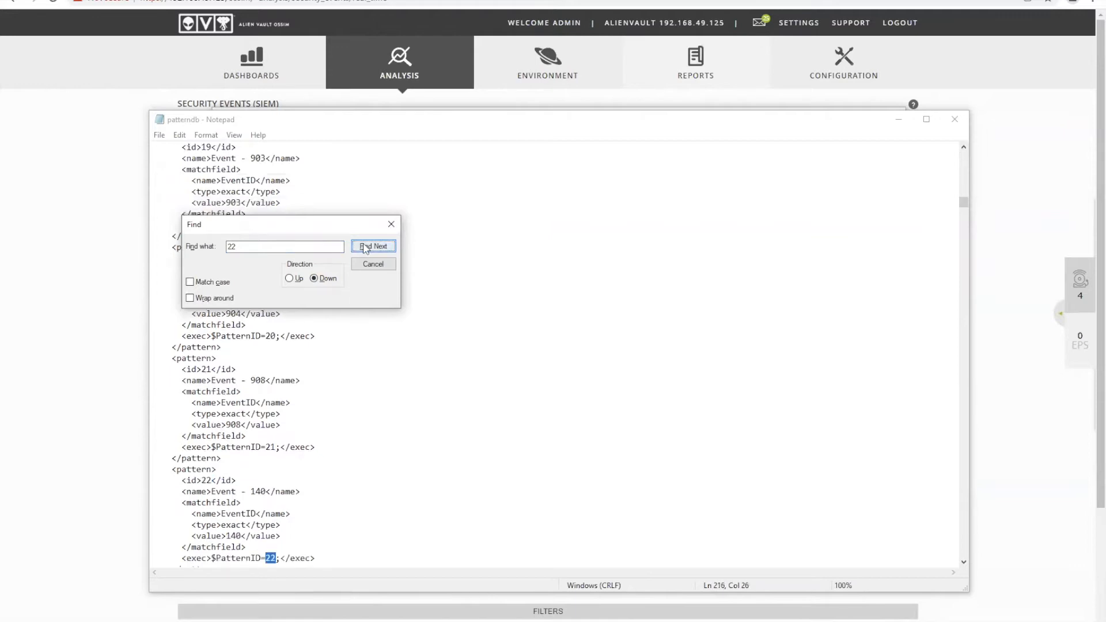
Step through the remaining matches for "22" to the end of the pattern file and close the search.
click(363, 248)
click(364, 248)
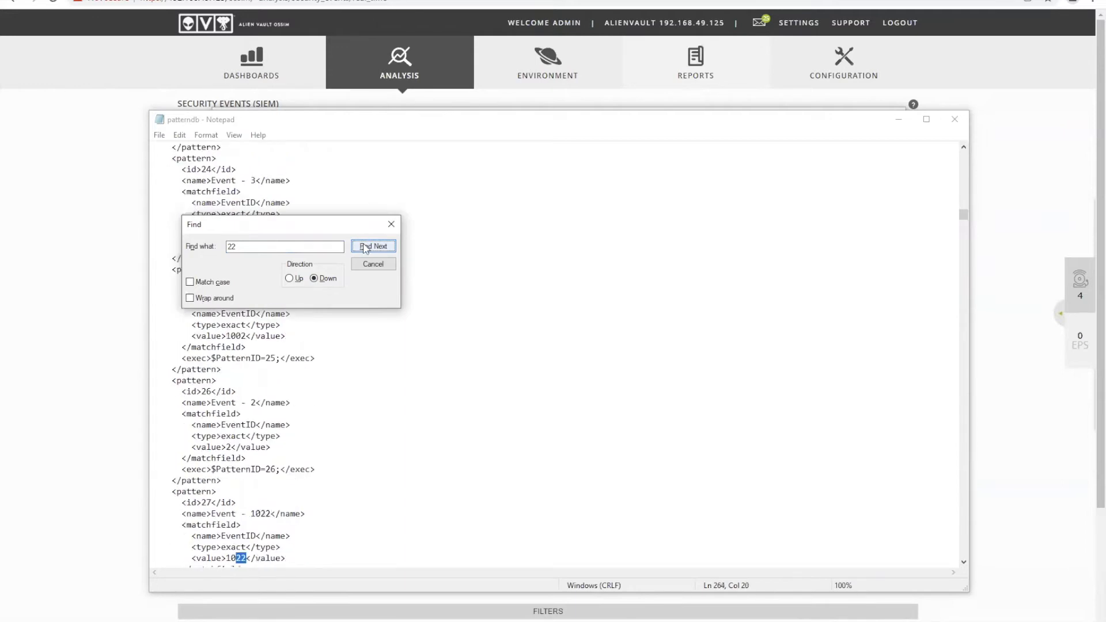
click(363, 248)
click(363, 248)
click(363, 248)
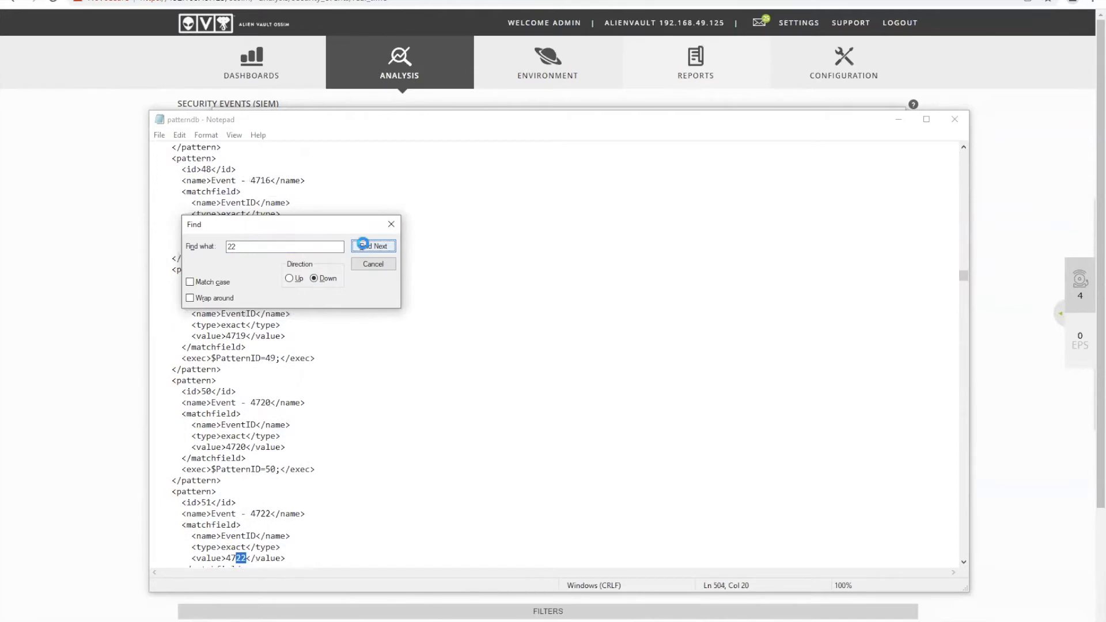
click(364, 248)
click(363, 248)
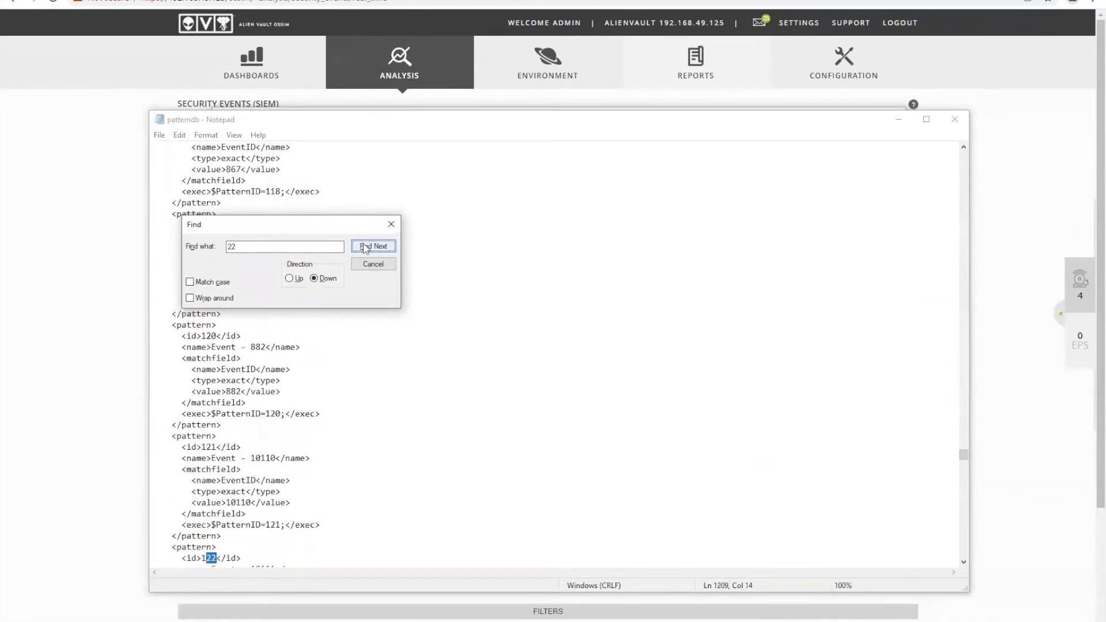
scroll(341, 457, down, 3)
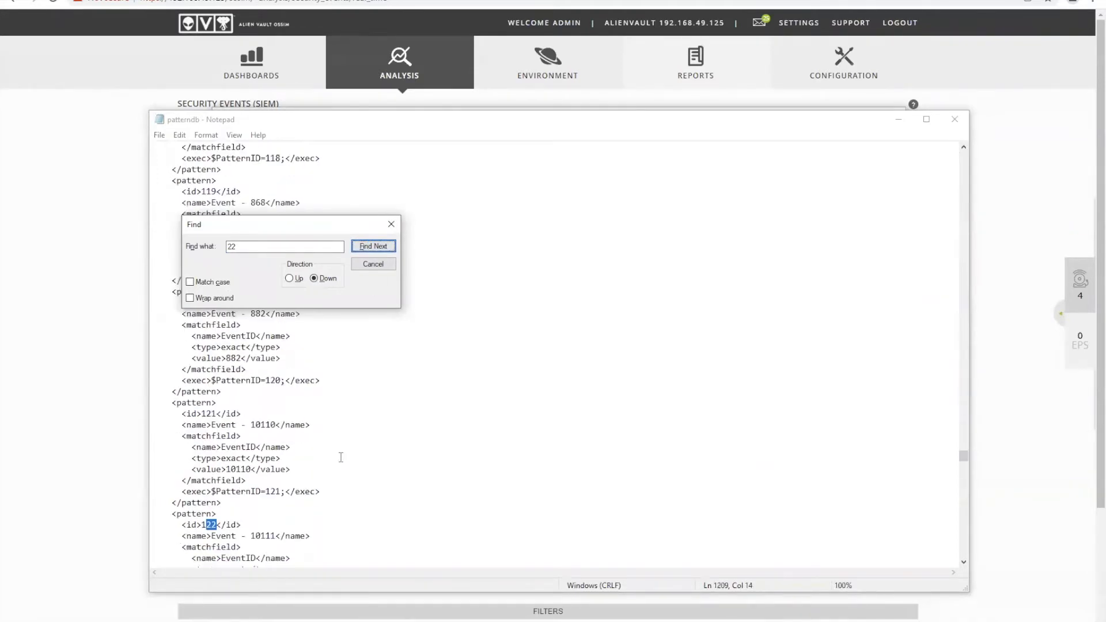
click(369, 246)
click(369, 247)
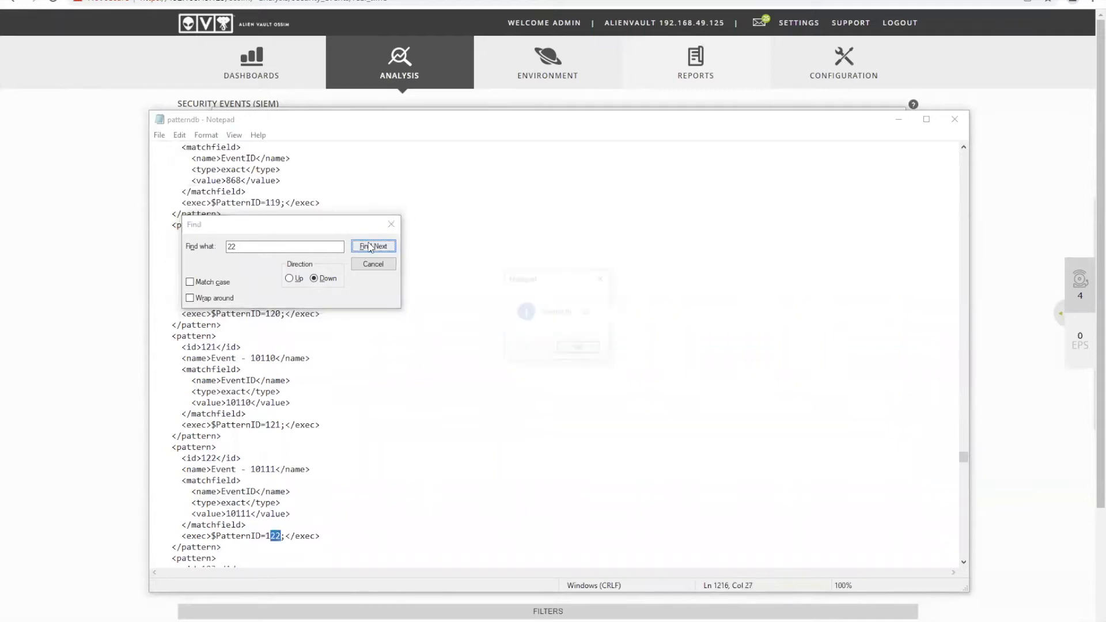
click(579, 349)
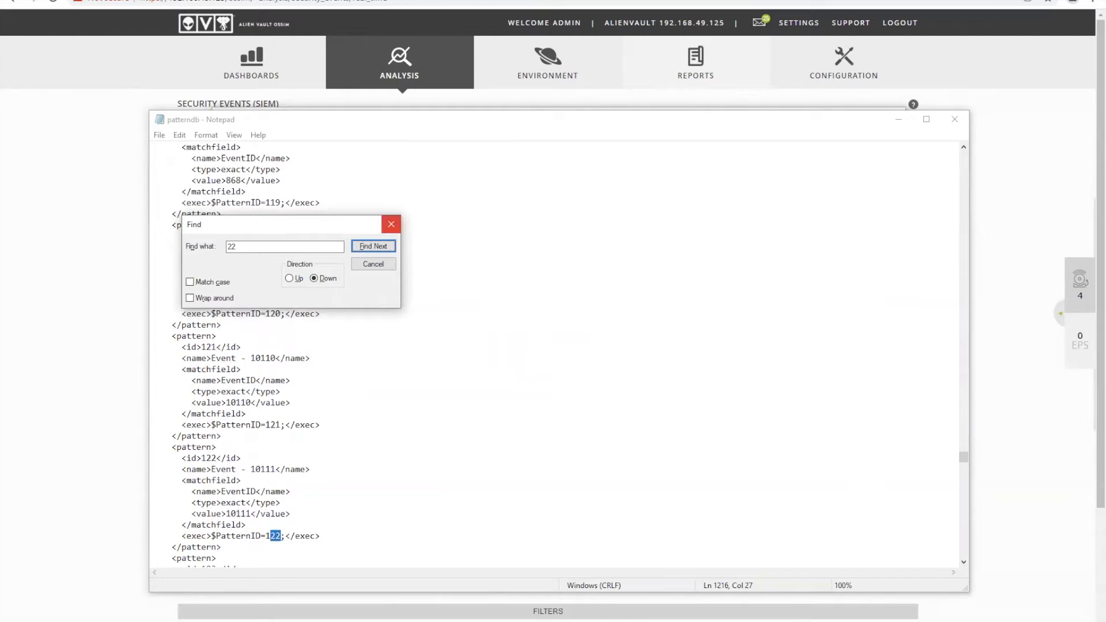
click(392, 225)
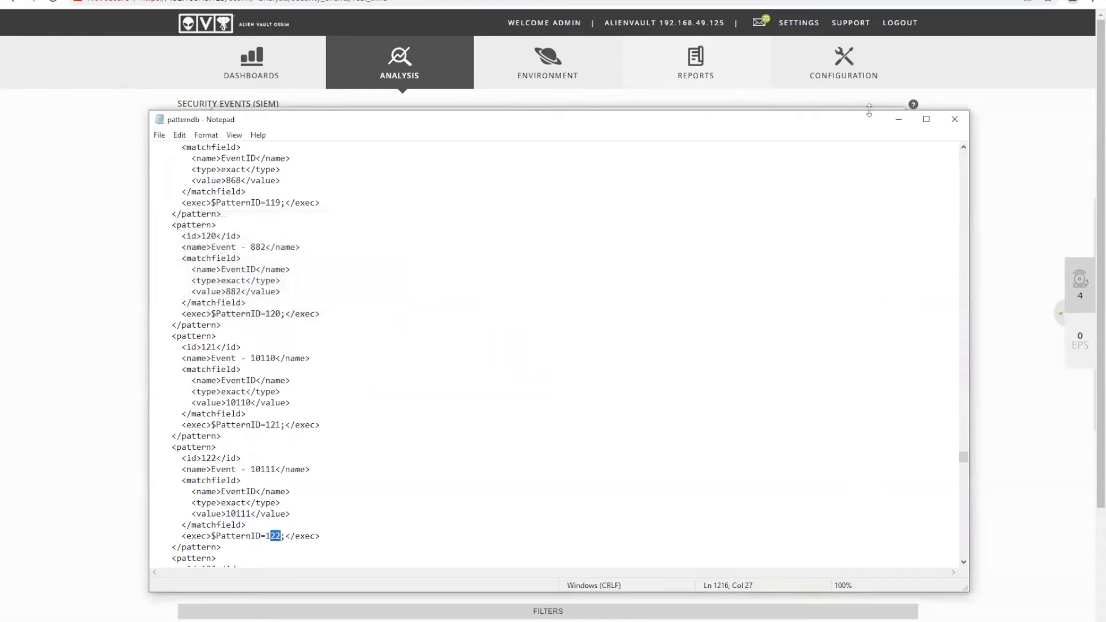
Close the pattern file, open the nxlog configuration file, and highlight the Select Path line in the in_sysmon_events input.
click(955, 119)
click(348, 205)
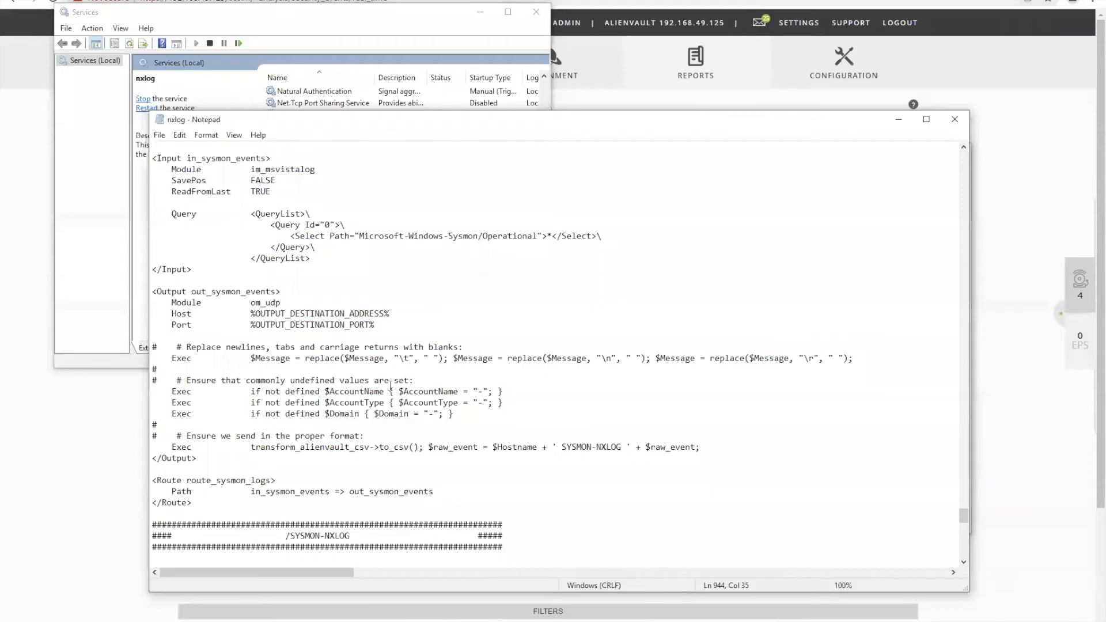
click(390, 383)
drag(291, 236, 612, 234)
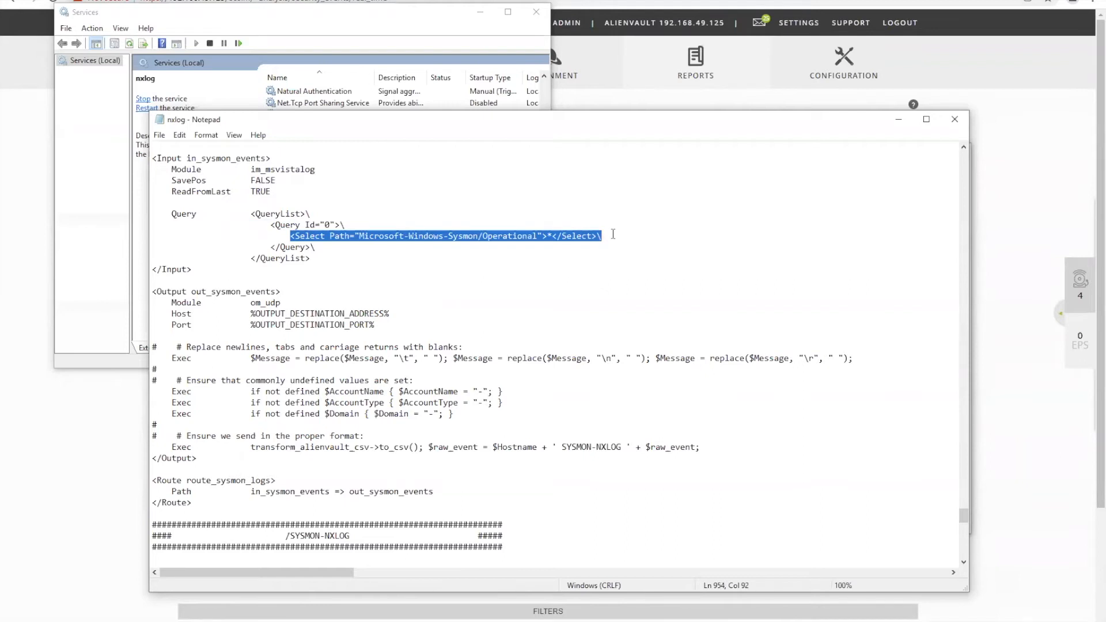
Examine the match_events processor and its patterndb.xml reference in the Filters section of the nxlog configuration.
scroll(380, 308, up, 1)
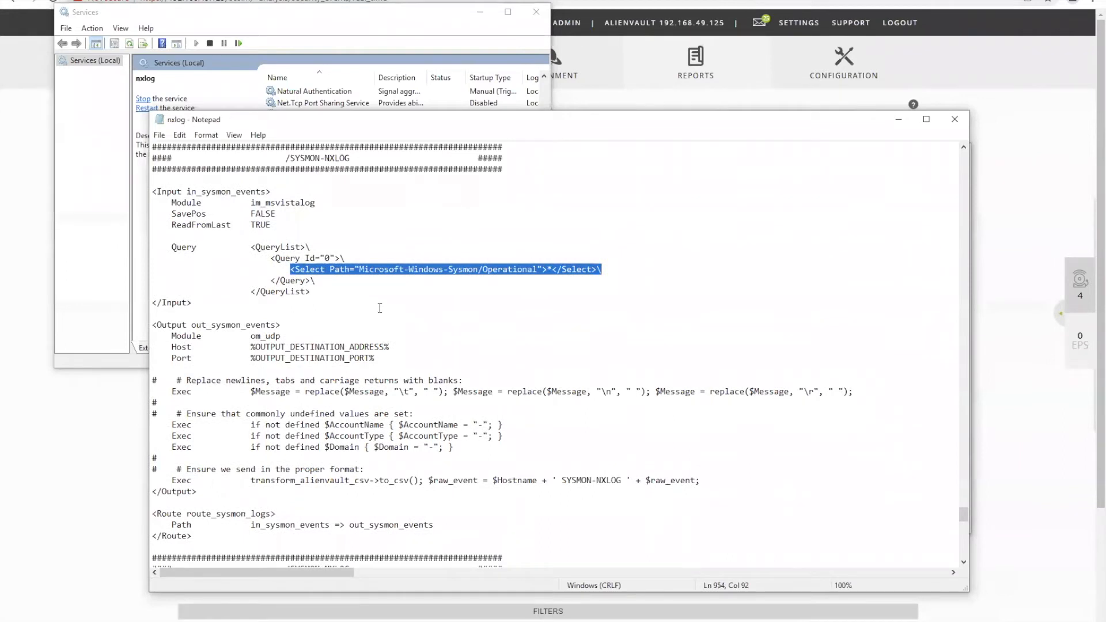
scroll(379, 308, up, 20)
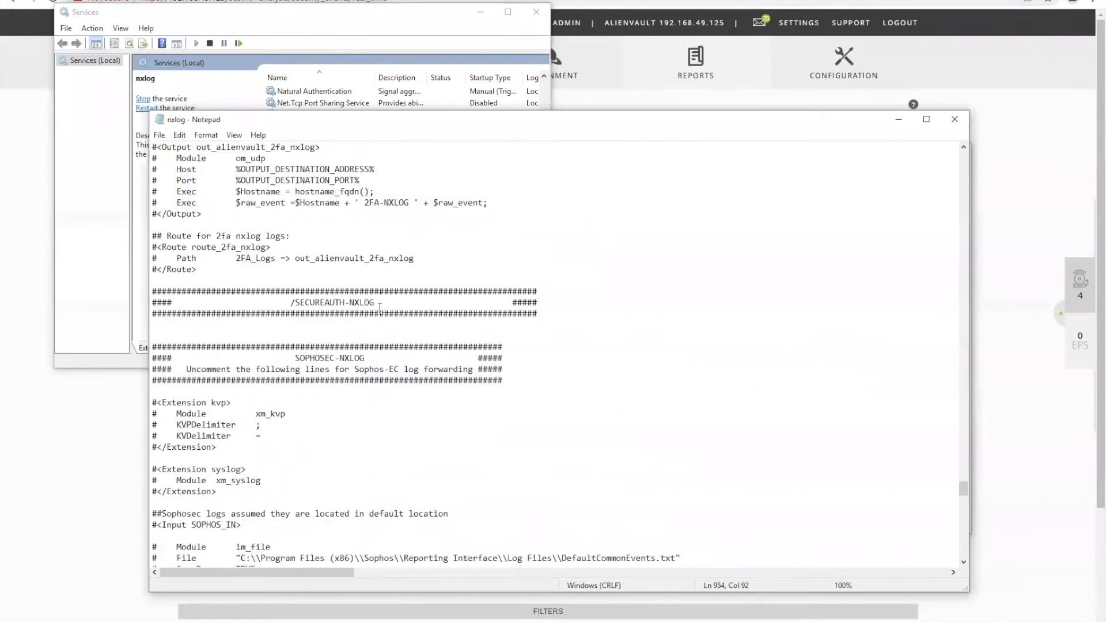
scroll(379, 308, up, 20)
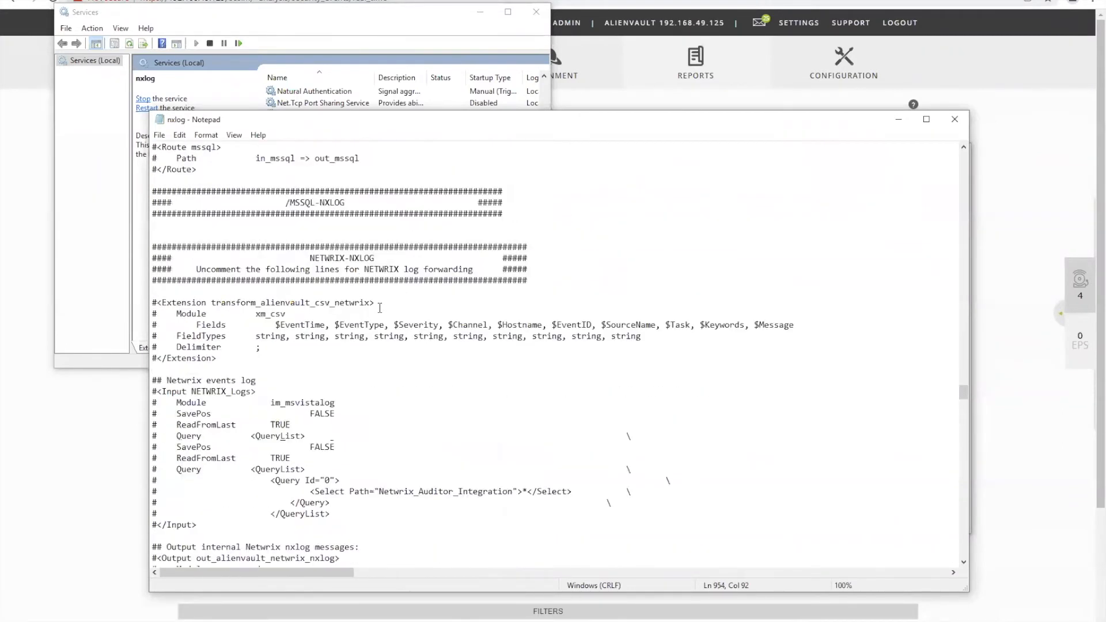
scroll(379, 308, up, 20)
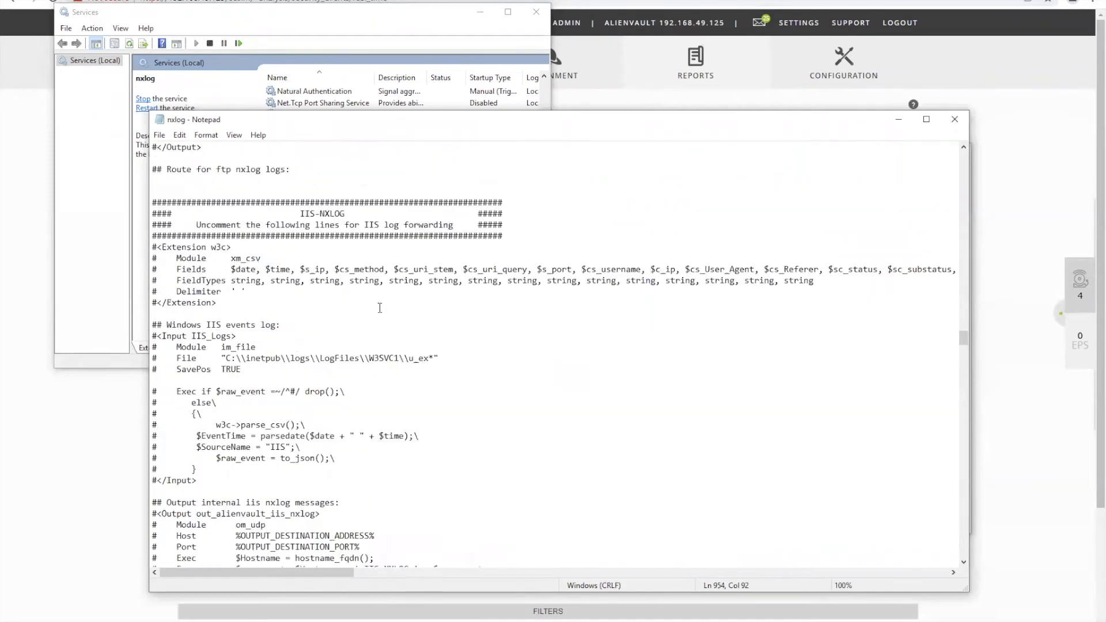
scroll(379, 309, up, 20)
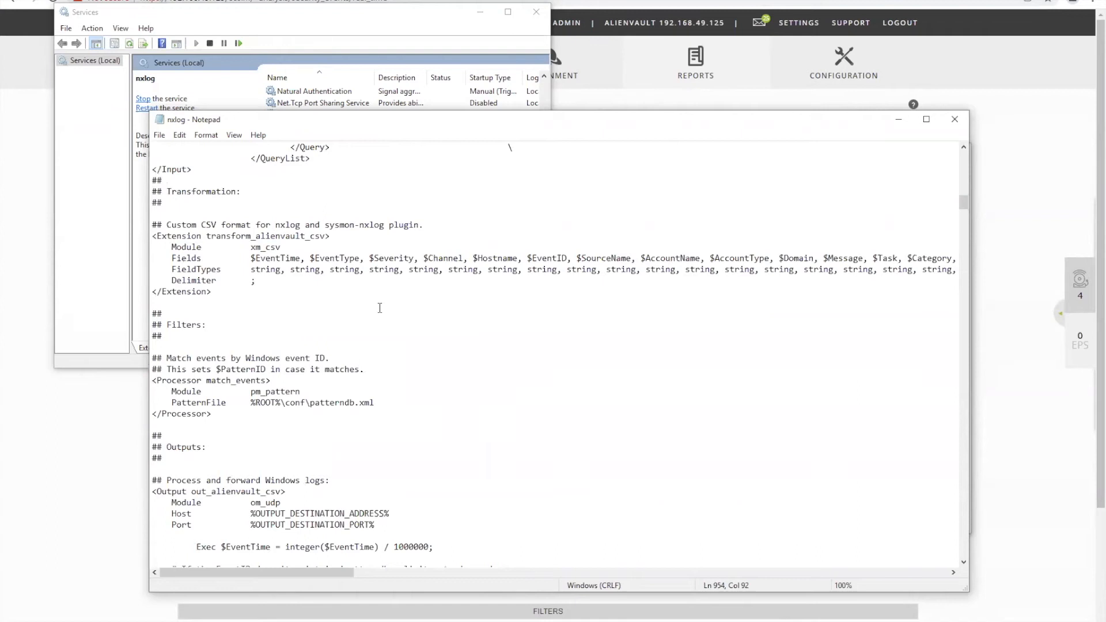
scroll(380, 309, up, 11)
scroll(380, 308, down, 8)
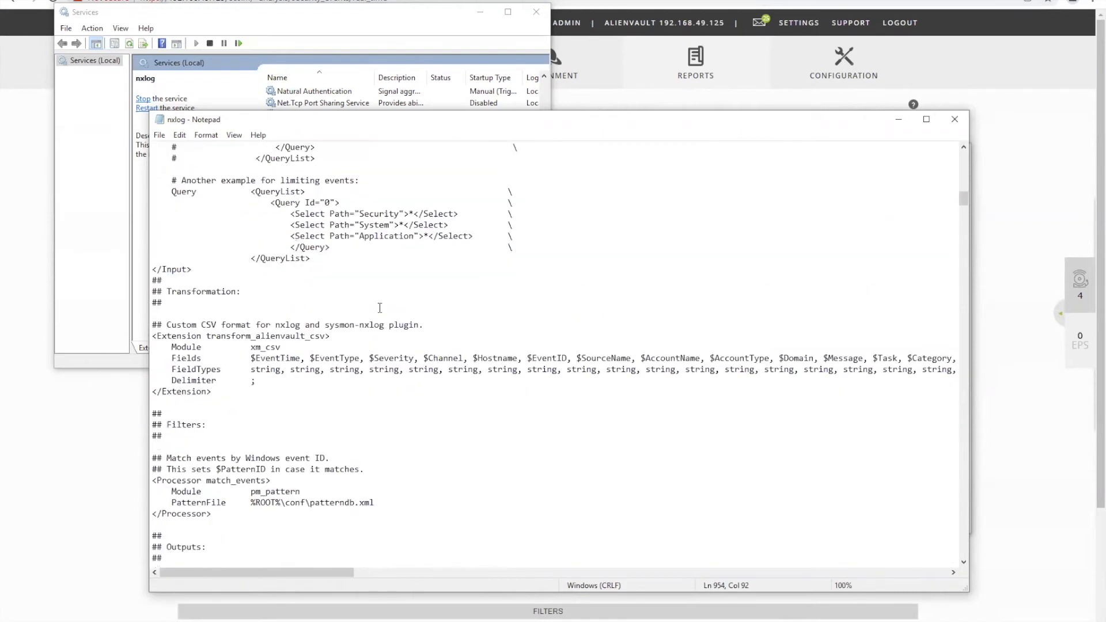
scroll(380, 308, down, 2)
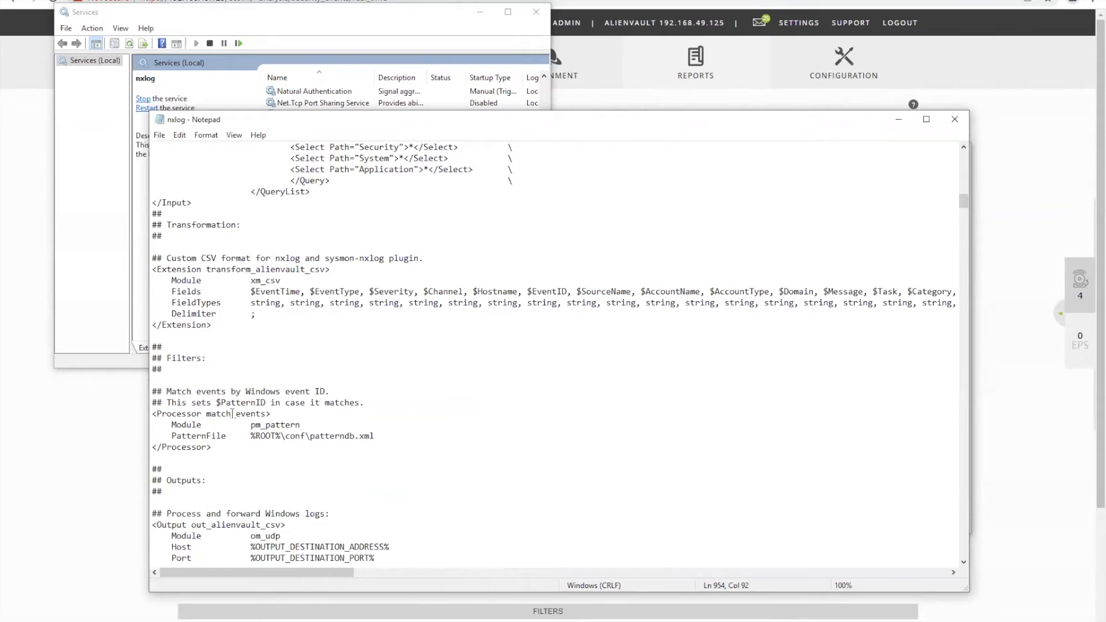
Review the Windows log output block and highlight the match_events path in route_windows_logs.
scroll(232, 414, down, 4)
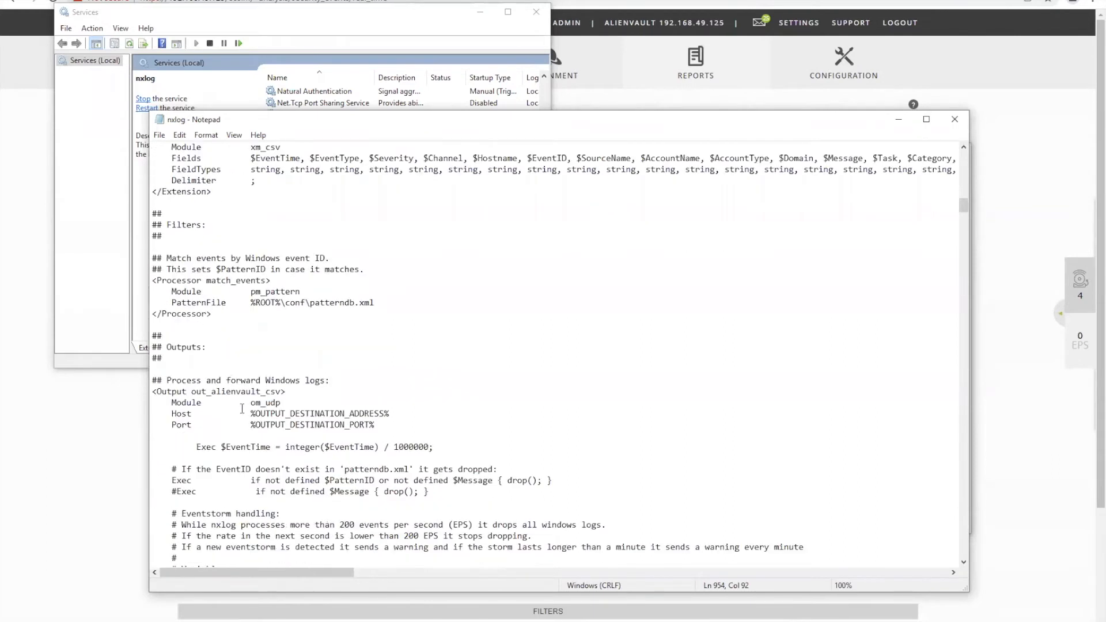
scroll(242, 408, down, 2)
scroll(242, 409, down, 12)
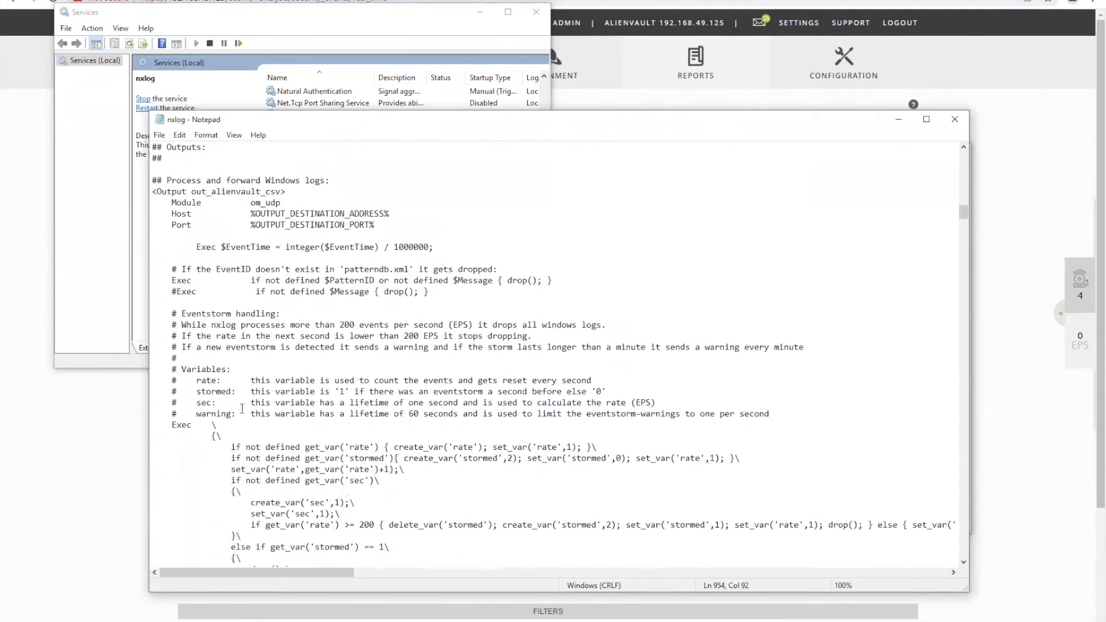
scroll(242, 408, down, 7)
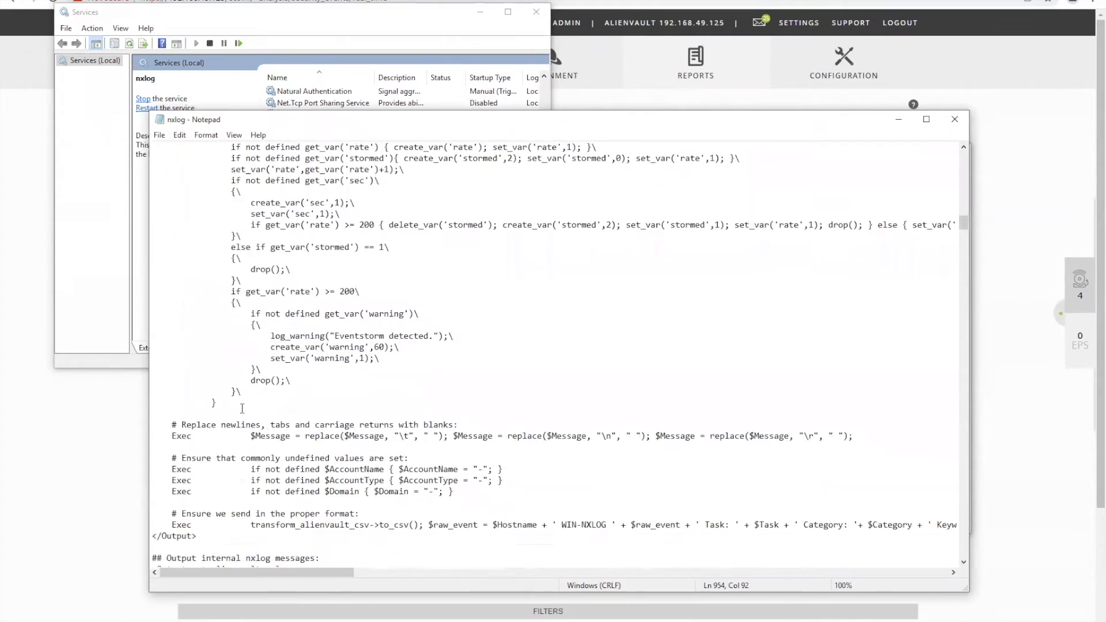
scroll(242, 408, down, 5)
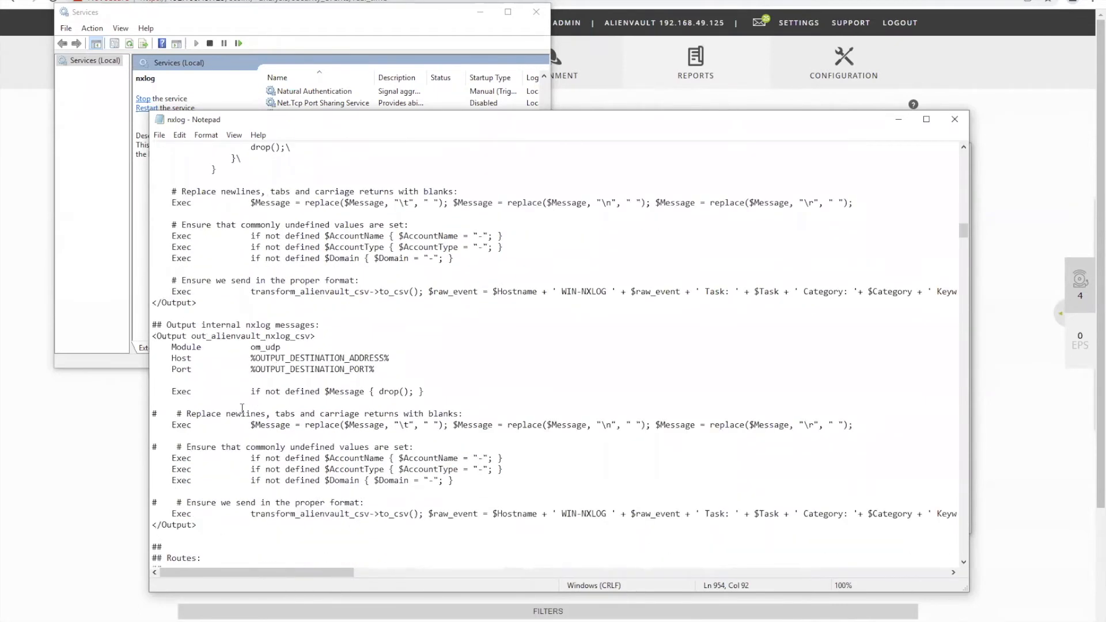
scroll(242, 409, down, 2)
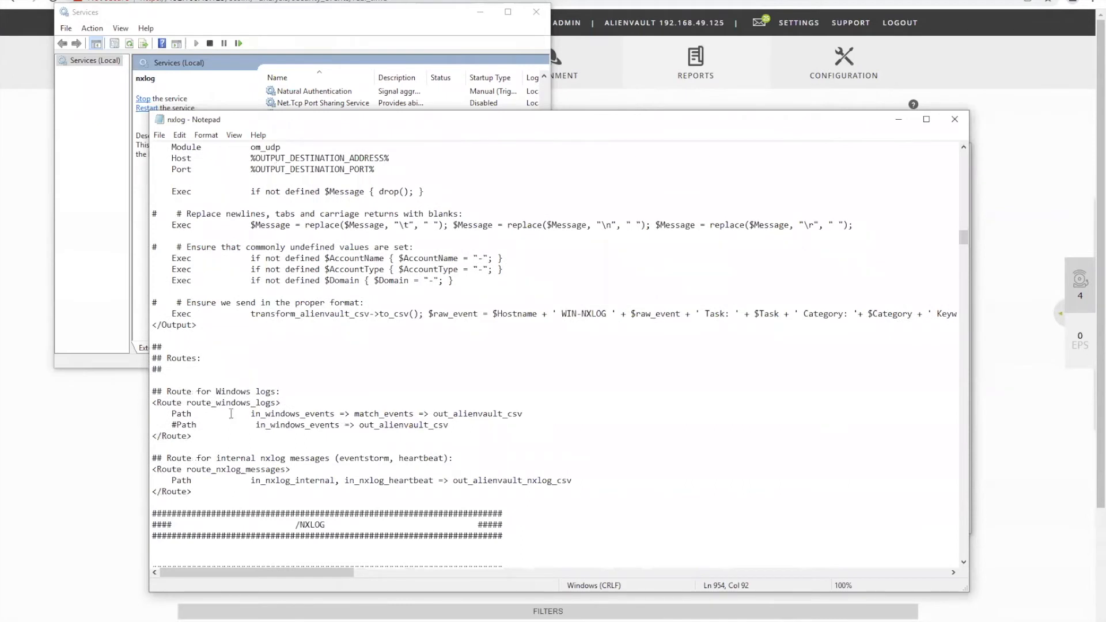
drag(250, 414, 469, 419)
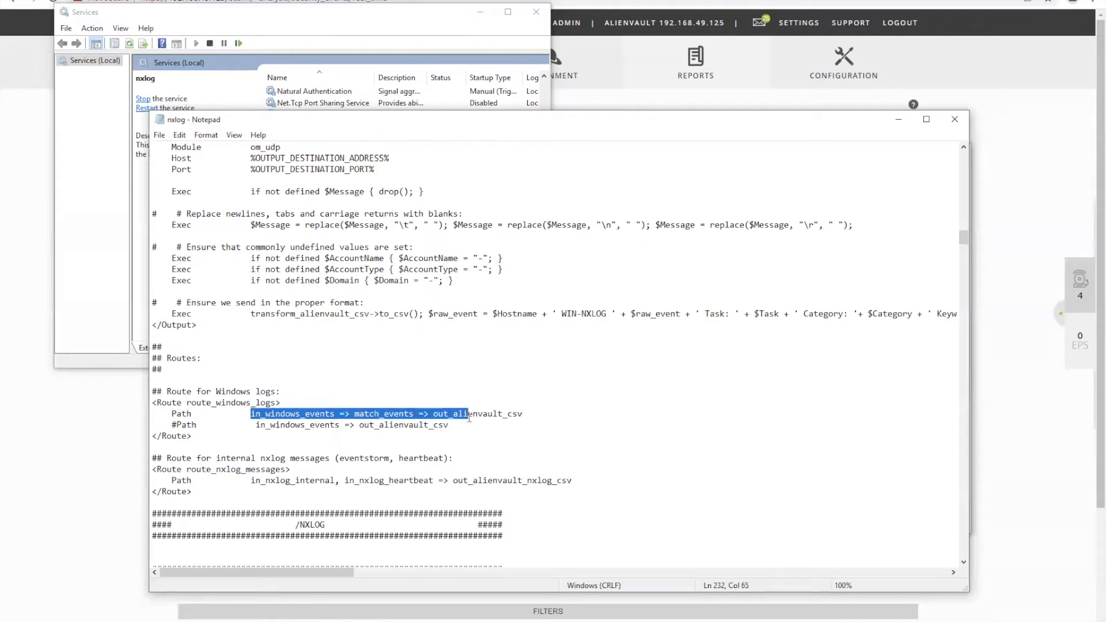
Search the nxlog configuration for "sysmon" to locate the in_sysmon_events input.
click(727, 331)
key(ctrl+f)
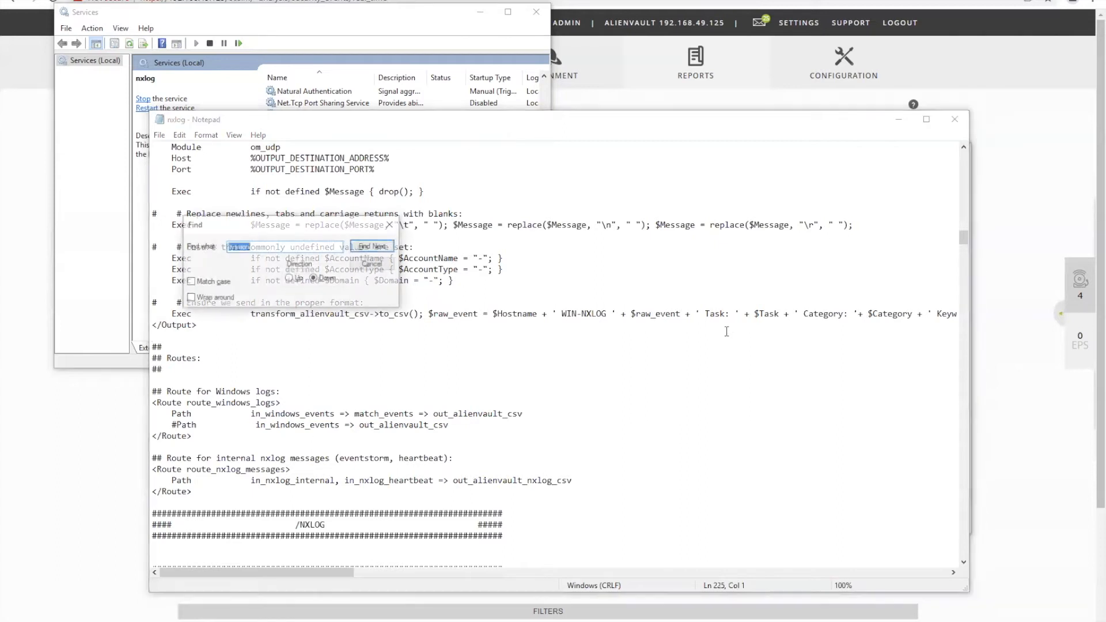
key(Return)
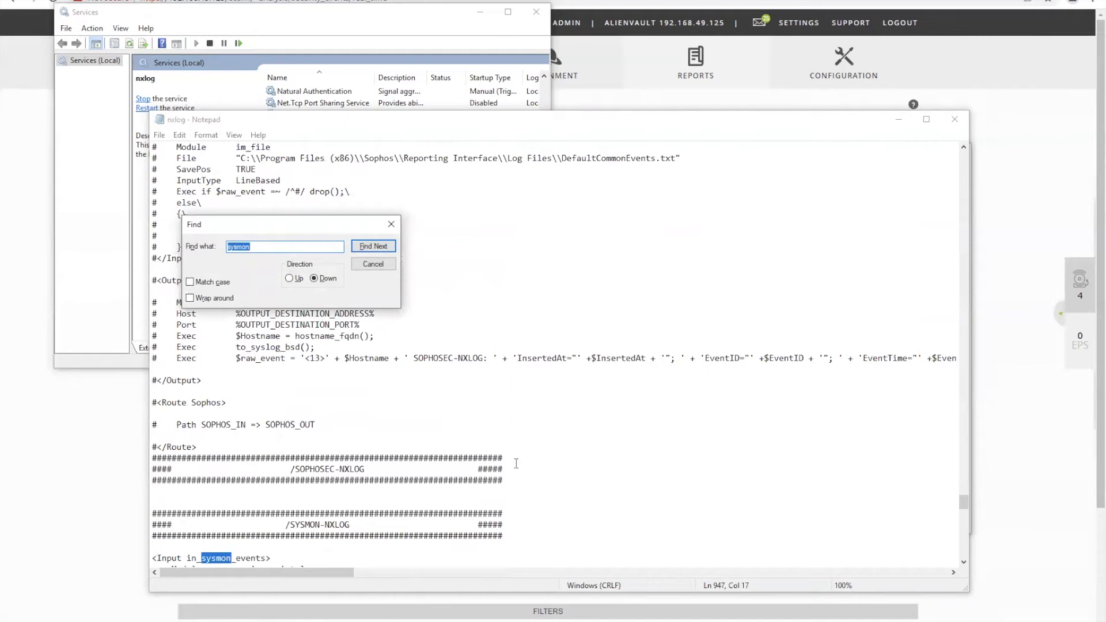
Review the SYSMON-NXLOG section, highlight the path in route_sysmon_logs, and close the search dialog.
scroll(516, 463, down, 2)
scroll(516, 463, down, 5)
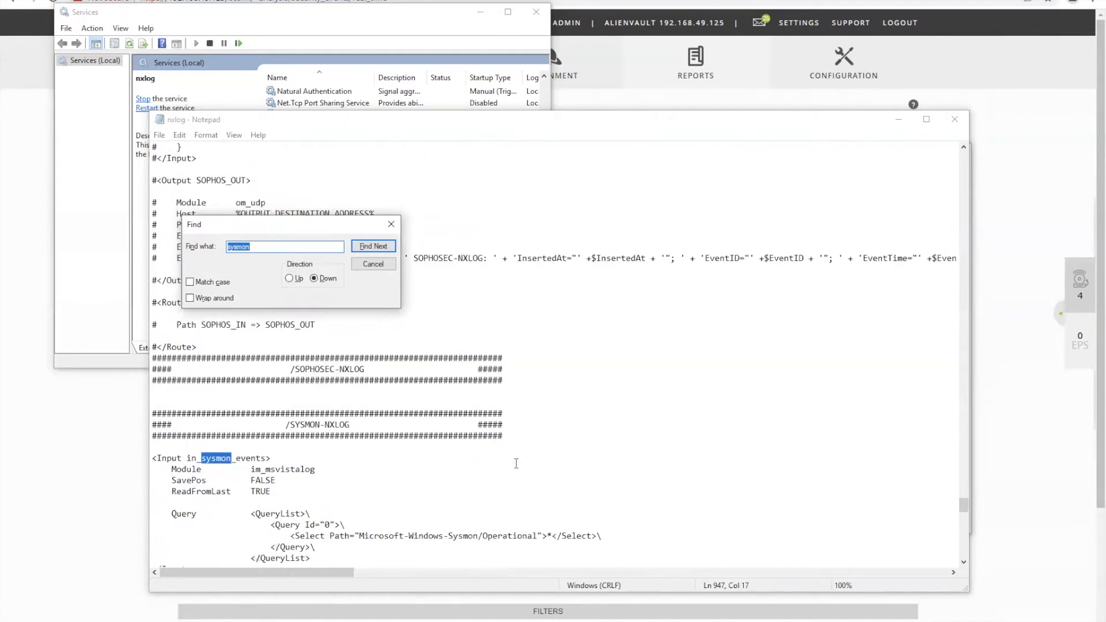
scroll(517, 463, down, 1)
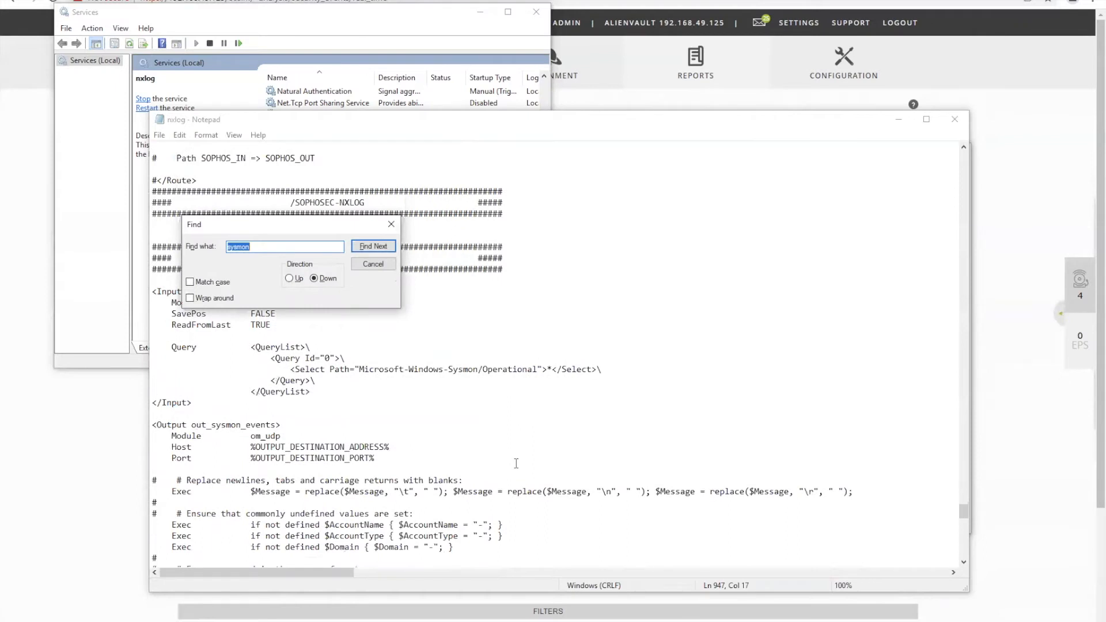
scroll(516, 463, down, 5)
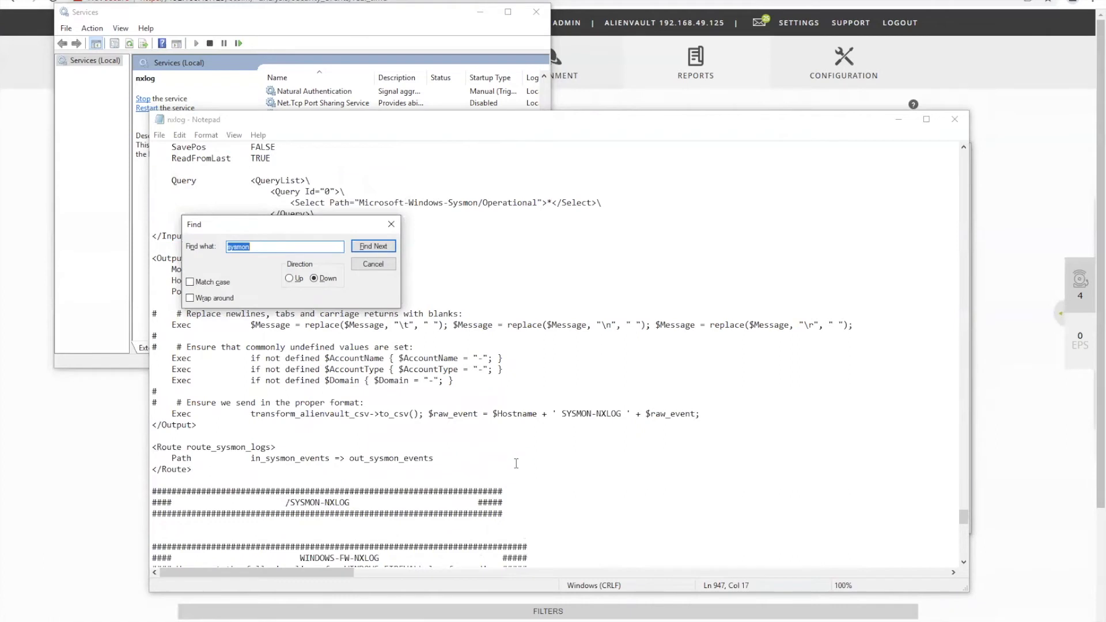
drag(262, 459, 381, 459)
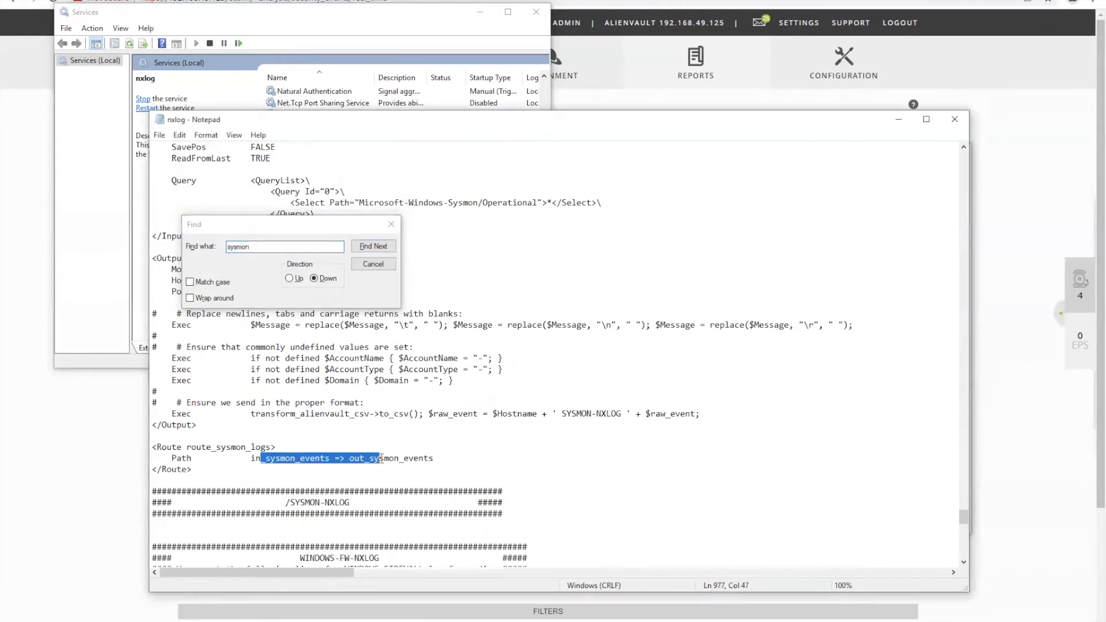
click(373, 264)
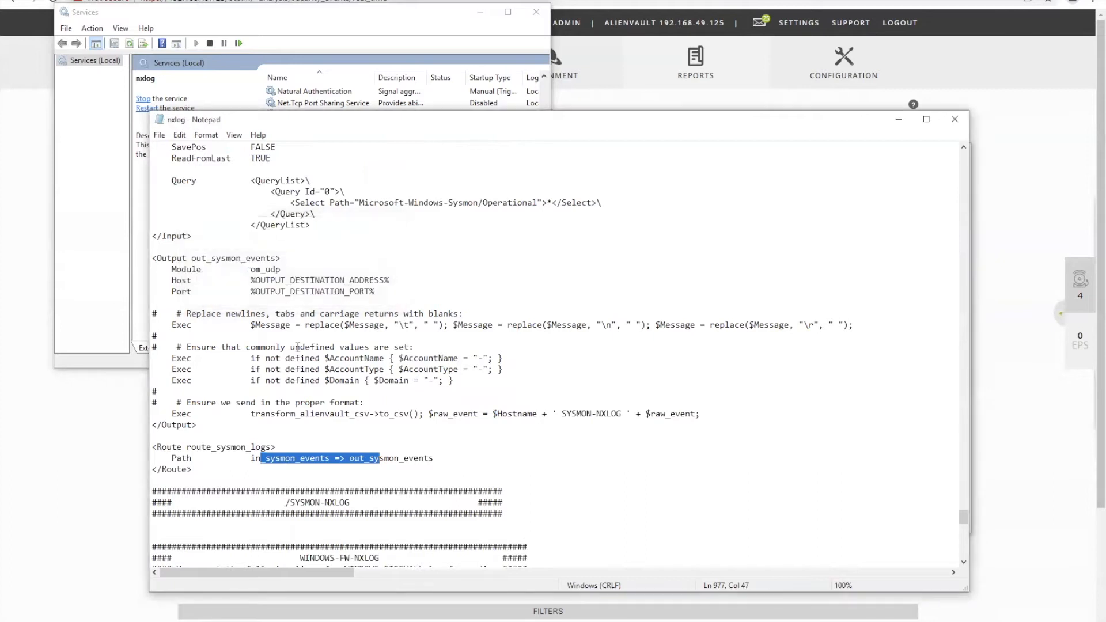
Comment out all three lines of the route_sysmon_logs block with #.
click(153, 467)
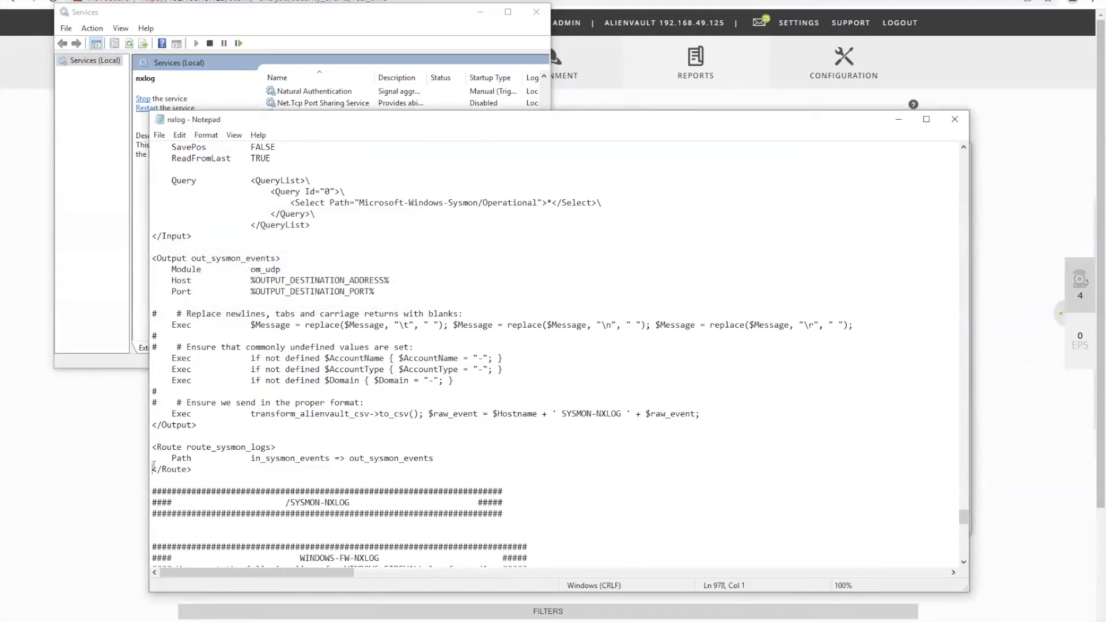
text(#)
key(Left)
key(Up)
text(#)
key(Left)
key(Up)
text(#)
key(Left)
key(Up)
key(Up)
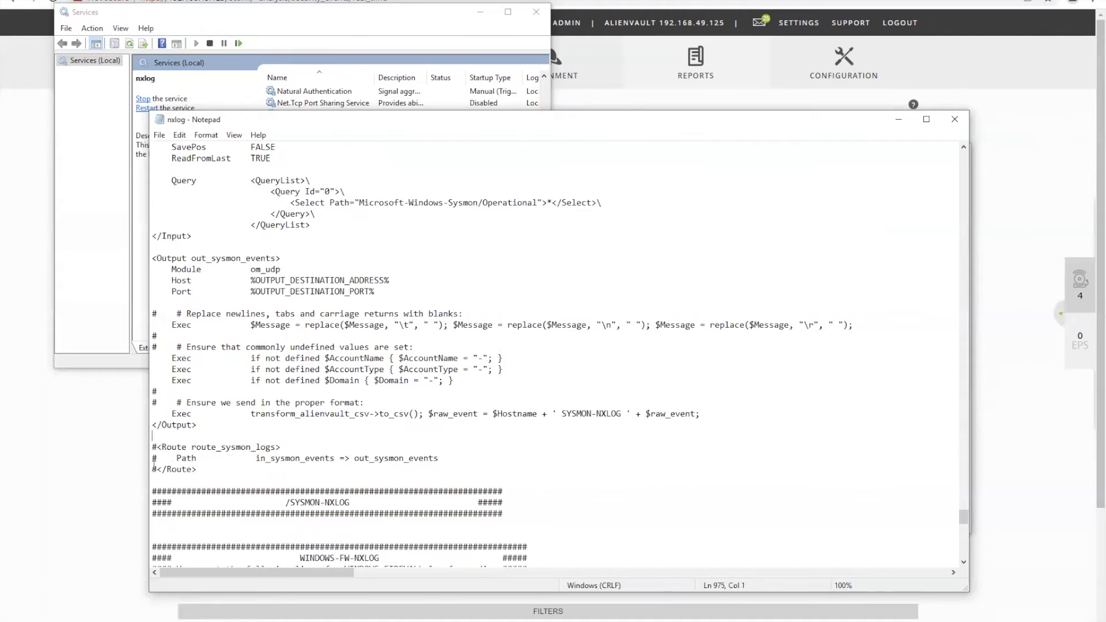
Comment out every active line of the out_sysmon_events output block with #.
text(#)
key(Left)
key(Up)
text(#)
key(Up)
key(Up)
key(Up)
key(Left)
text(#)
key(Left)
key(Up)
text(#)
key(Left)
key(Up)
text(#)
key(Up)
key(Up)
key(Up)
key(Left)
text(#)
key(Left)
key(Up)
key(Up)
key(Up)
key(Up)
key(Down)
text(#)
key(Up)
key(Left)
text(#)
key(Left)
key(Up)
text(#)
key(Left)
key(Up)
text(#)
Comment out the whole in_sysmon_events input block with #, including its query list.
key(Left)
key(Up)
key(Up)
text(#)
key(Left)
key(Up)
text(#)
key(Up)
text(#)
key(Left)
key(Up)
text(#)
key(Left)
key(Up)
text(#)
key(Left)
key(Up)
text(#)
key(Left)
key(Up)
text(#)
key(Left)
key(Up)
text(#)
key(Left)
key(Up)
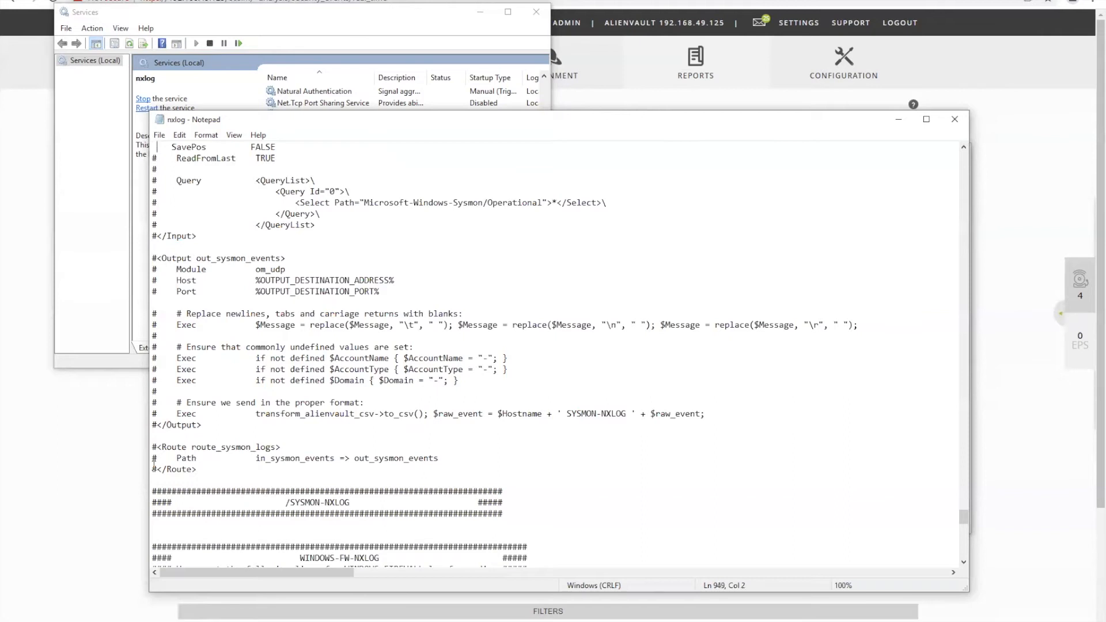
text(#)
key(Up)
key(Up)
key(Down)
key(Left)
text(#)
key(Left)
key(Up)
text(#)
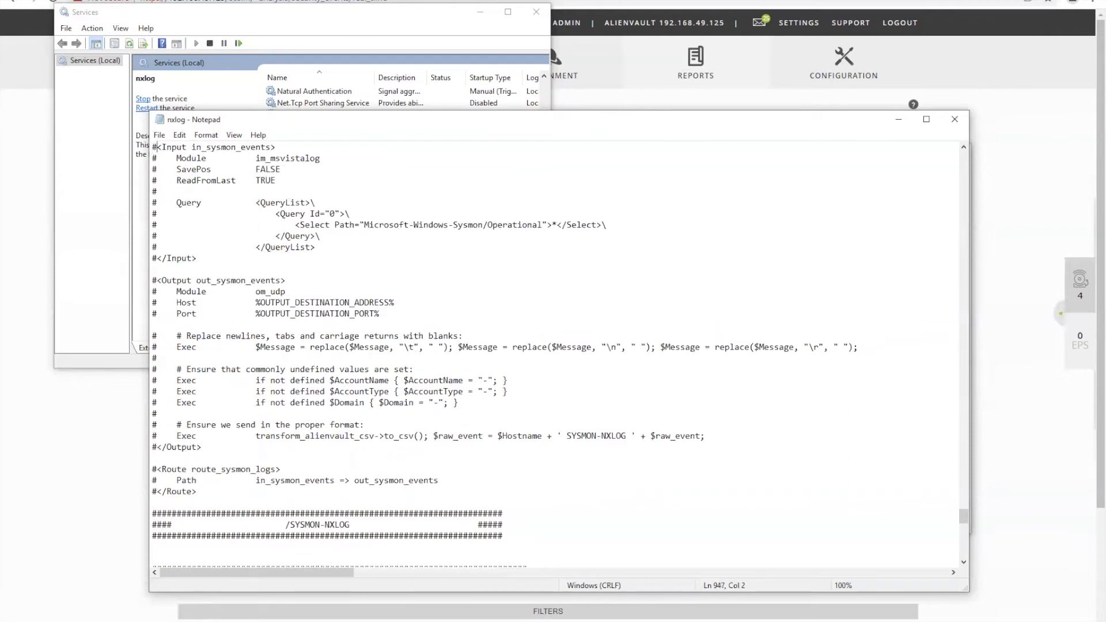
key(Left)
key(Up)
key(Up)
key(Up)
key(Up)
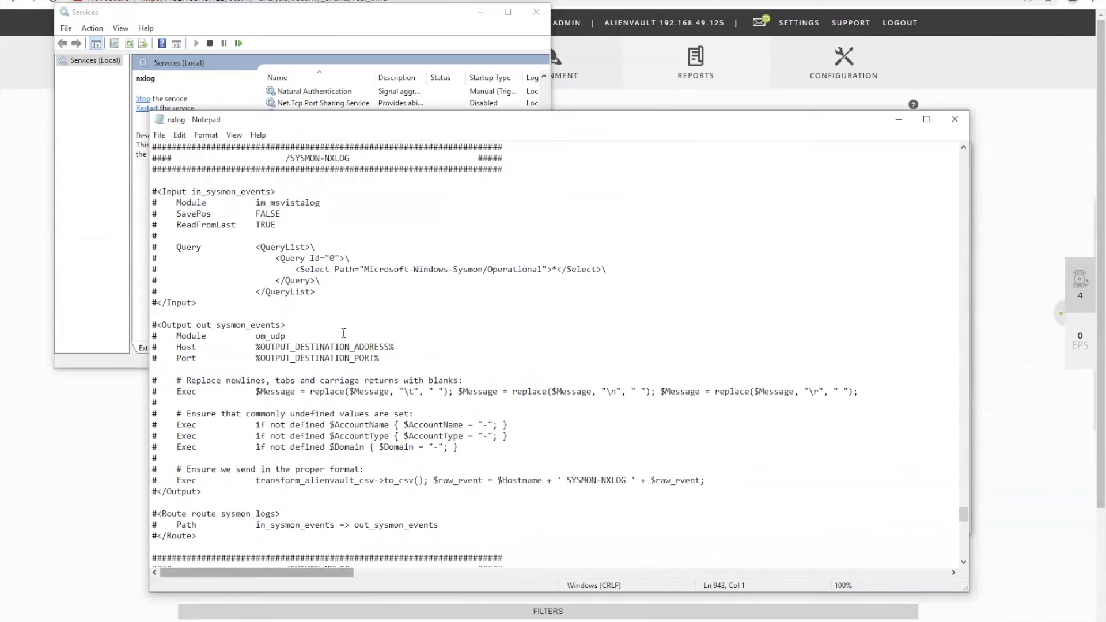
Copy the Microsoft-Windows-Sysmon/Operational Select line into the in_windows_events query, on a new line below the Application entry.
drag(293, 271, 617, 268)
key(ctrl+c)
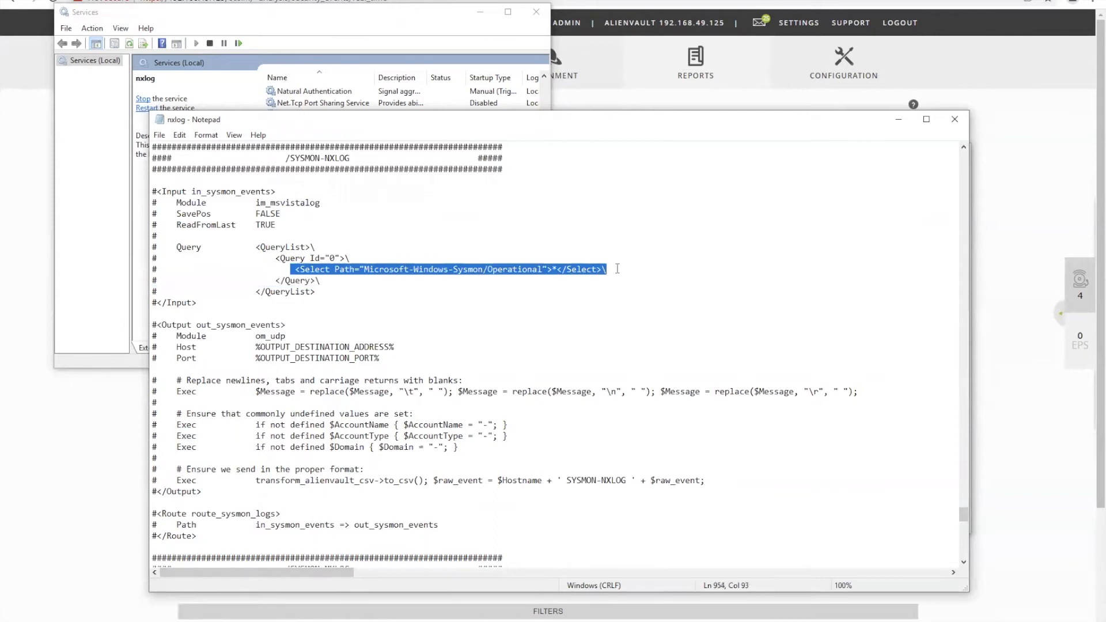
scroll(420, 276, up, 20)
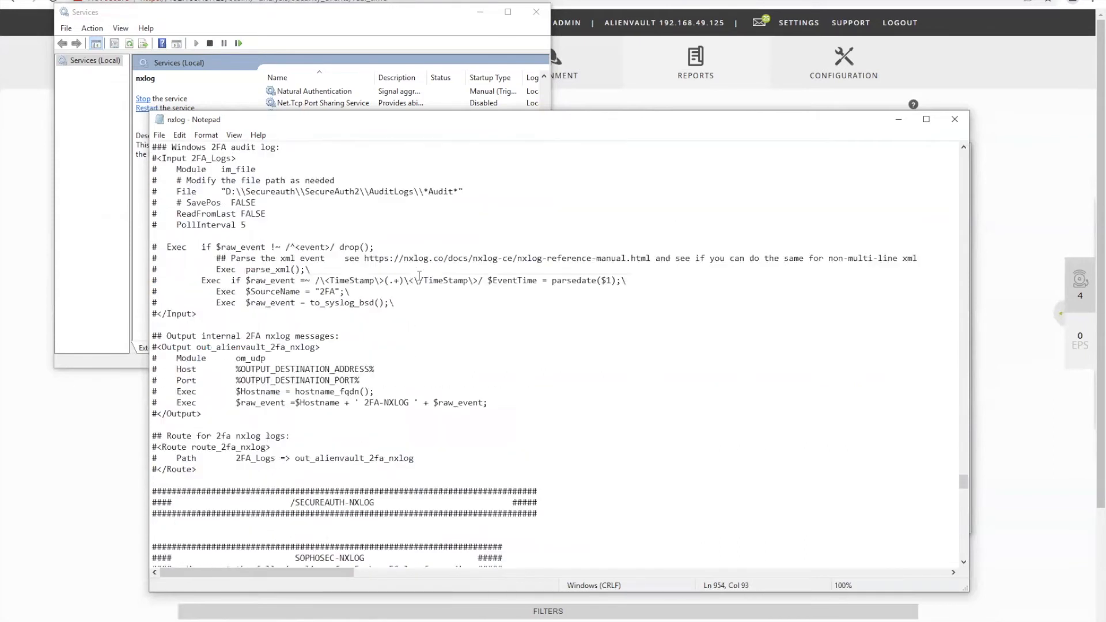
scroll(420, 276, up, 15)
scroll(419, 276, up, 20)
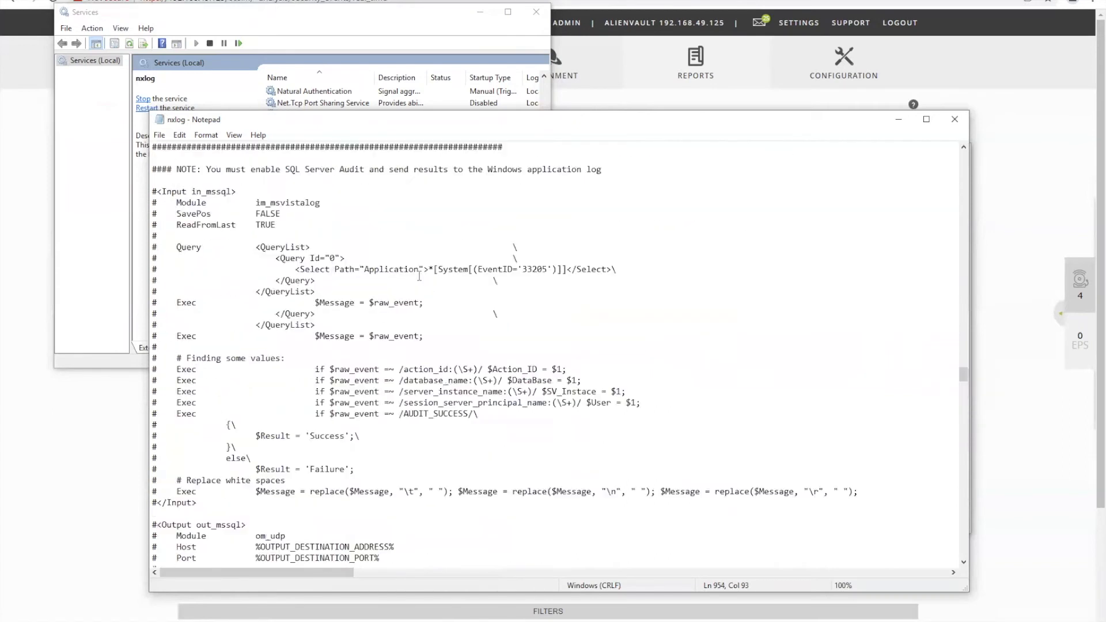
scroll(419, 276, up, 20)
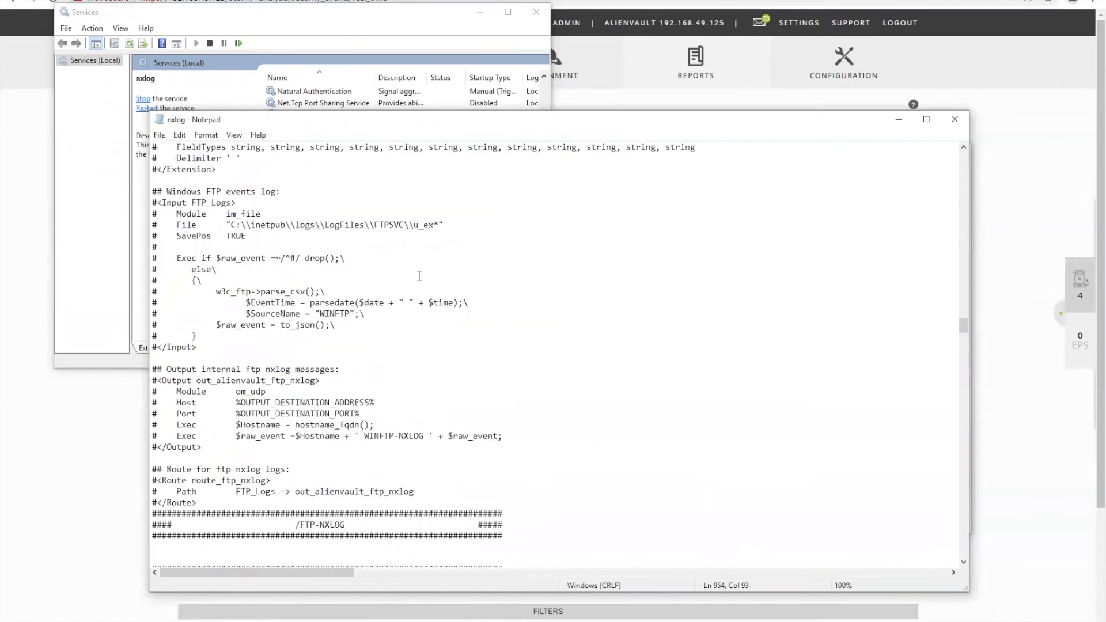
scroll(419, 276, up, 20)
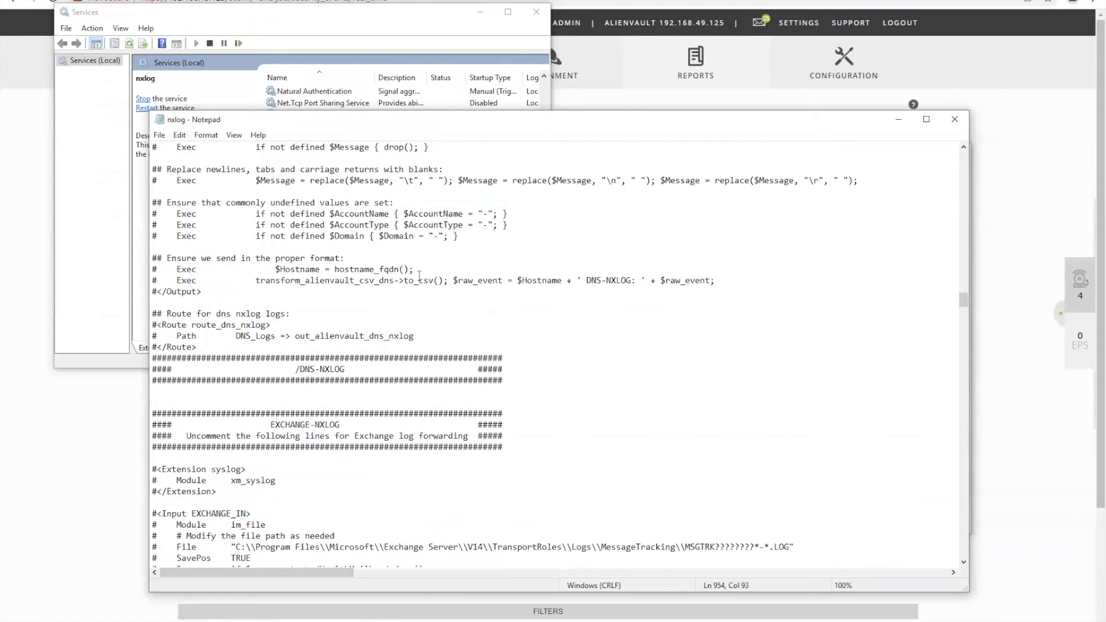
scroll(420, 276, up, 20)
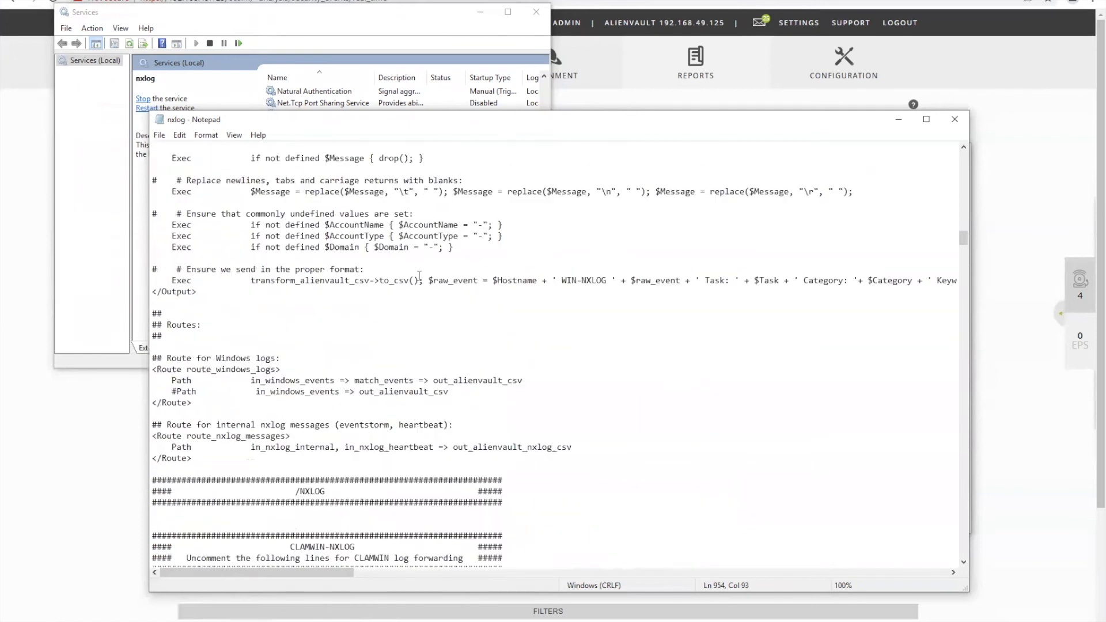
scroll(420, 276, up, 12)
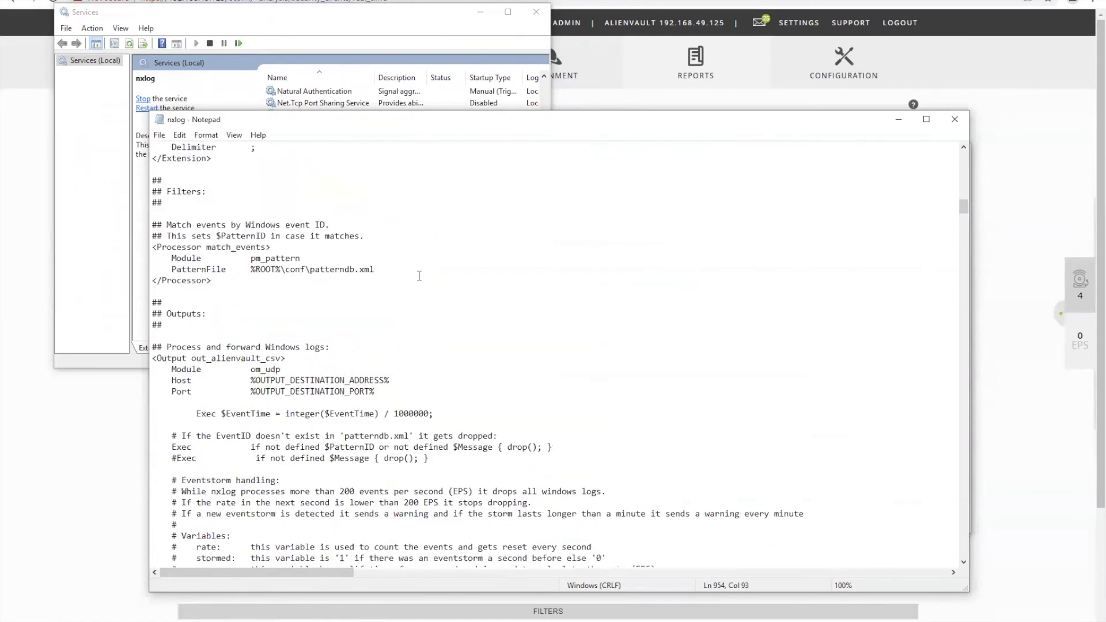
scroll(419, 276, up, 5)
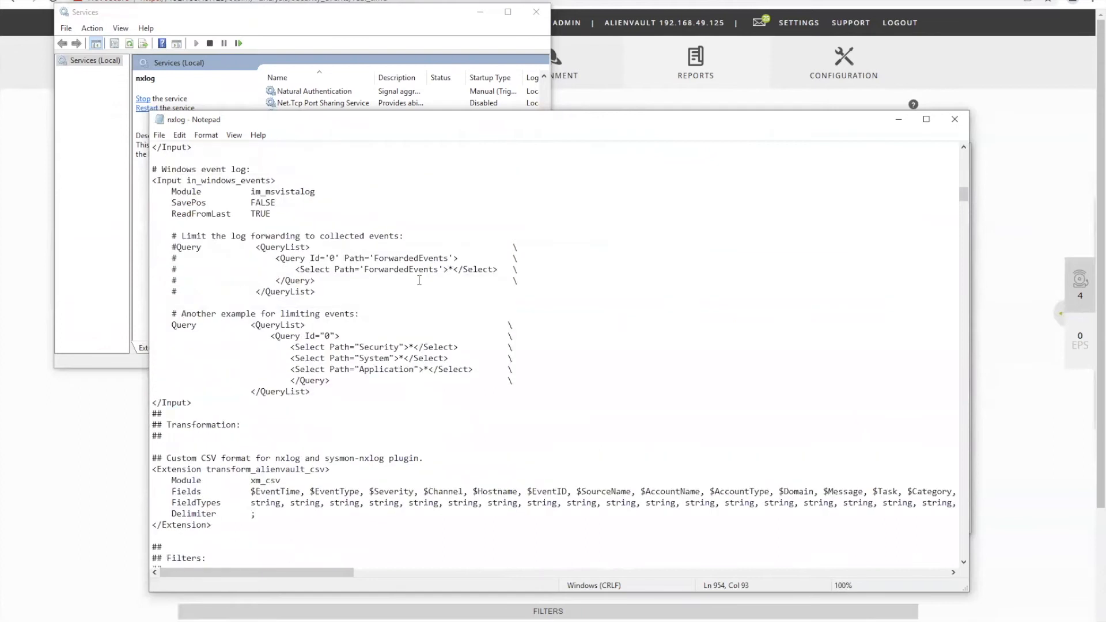
click(530, 367)
key(Return)
key(ctrl+v)
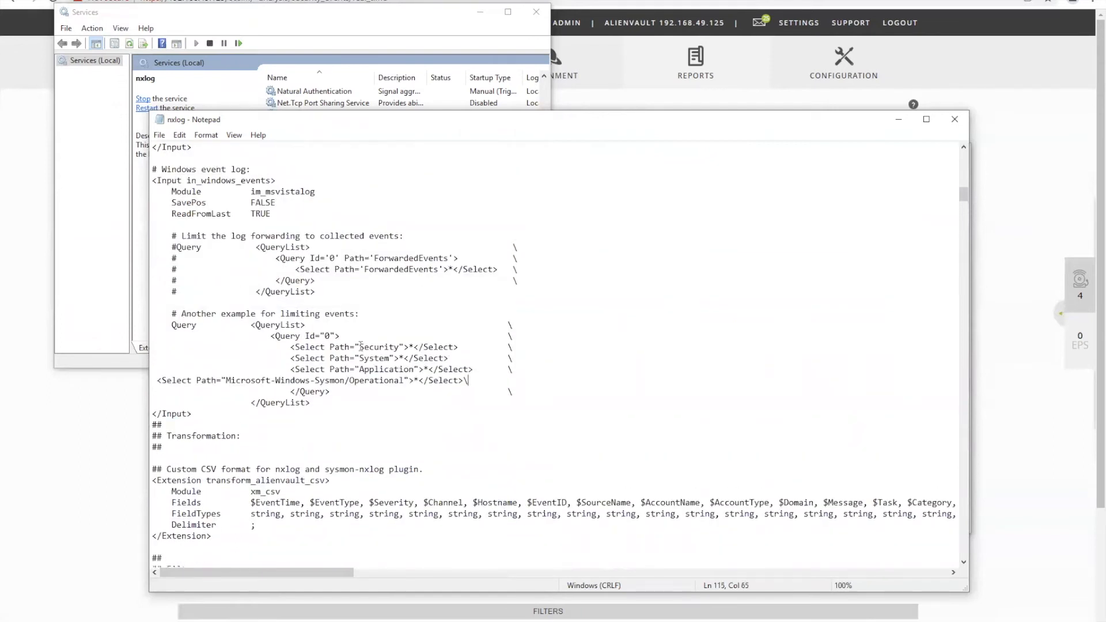
Indent the pasted Sysmon Select line so it aligns with the Security, System and Application entries.
click(157, 381)
key(Tab)
key(Tab)
key(Tab)
key(Tab)
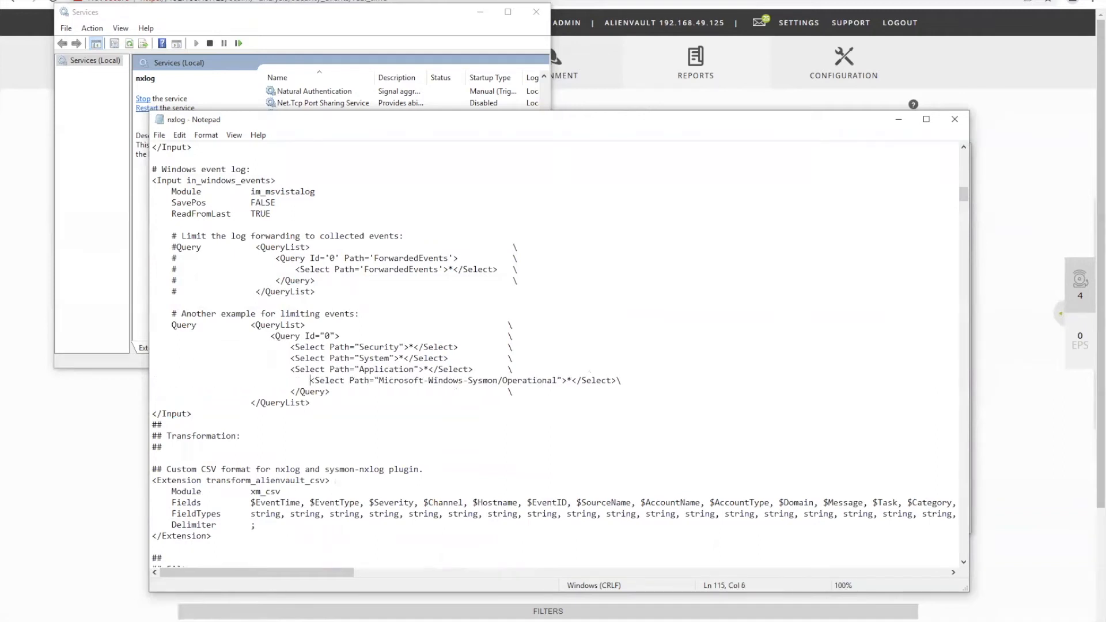
key(BackSpace)
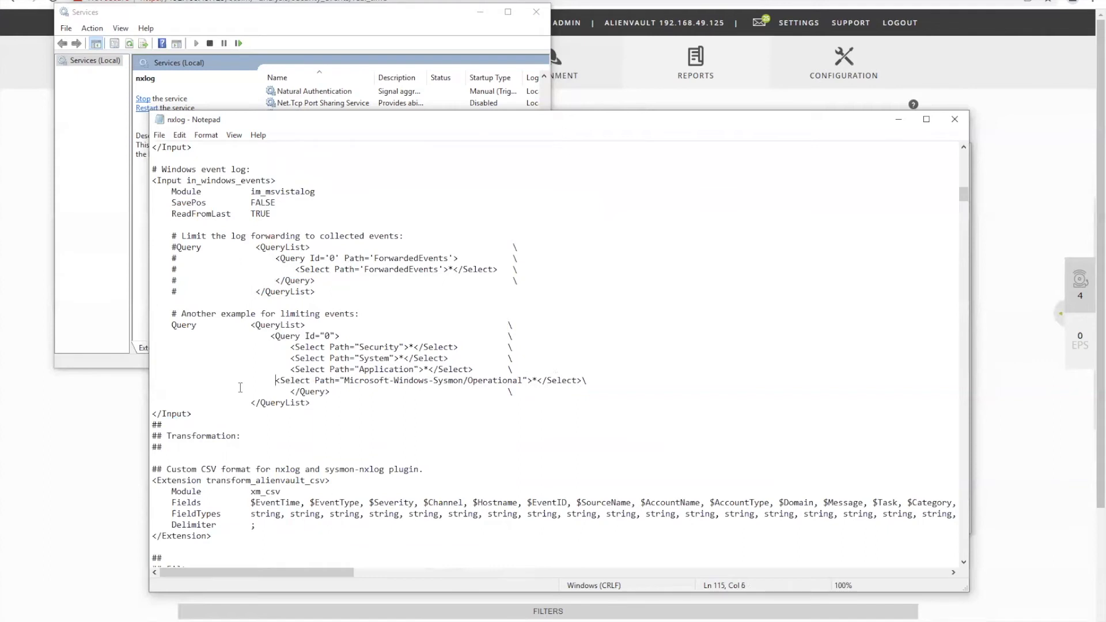
click(598, 380)
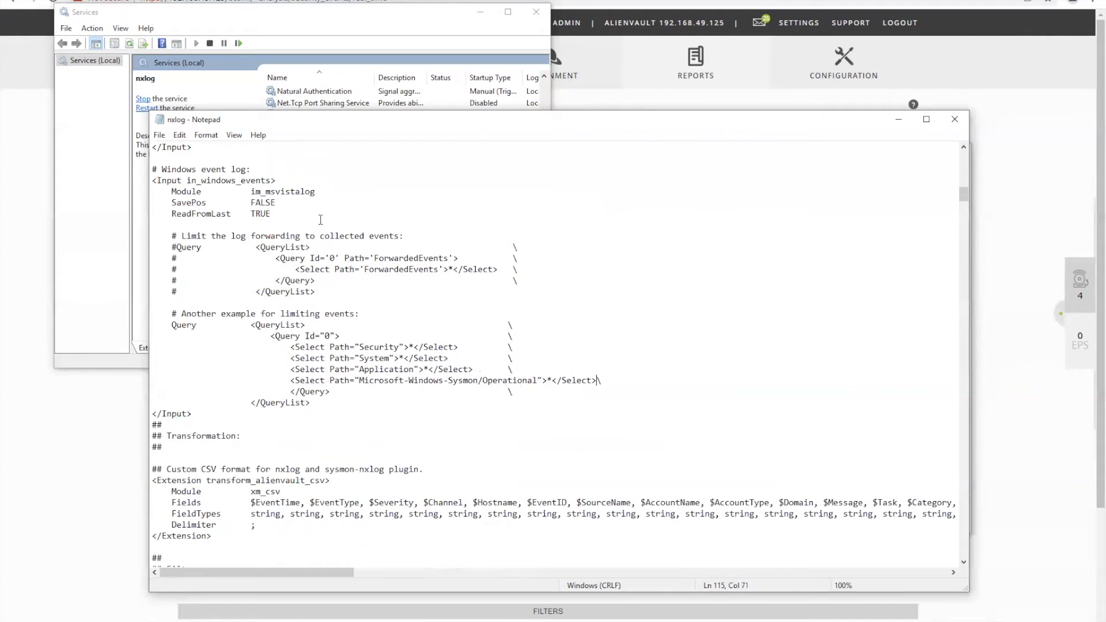
Save the nxlog configuration and close the file.
click(159, 135)
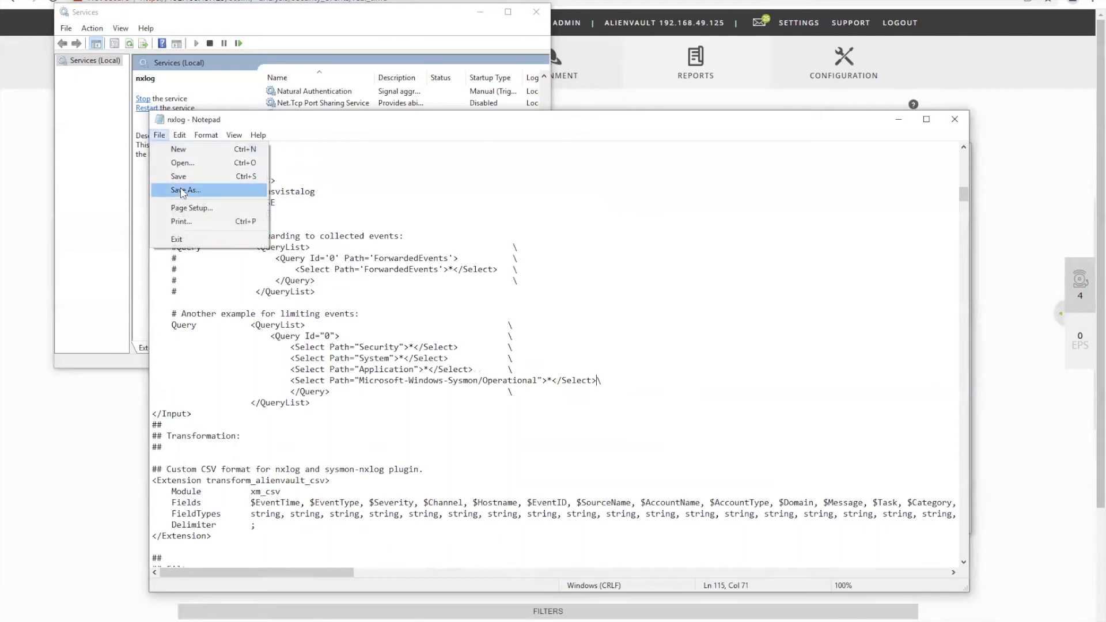
click(179, 176)
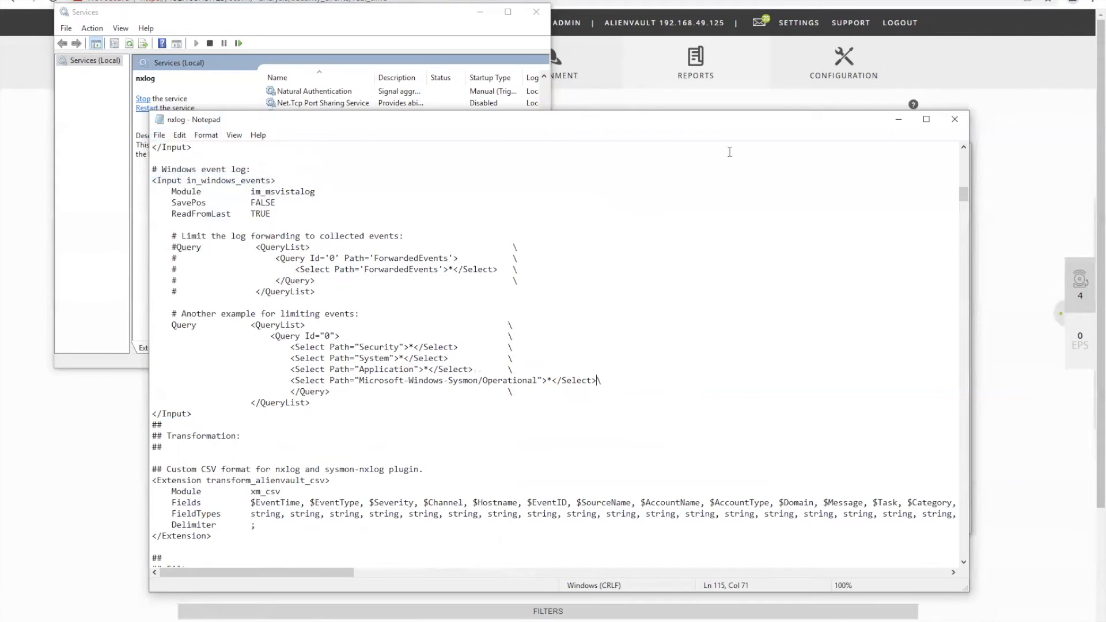
click(954, 120)
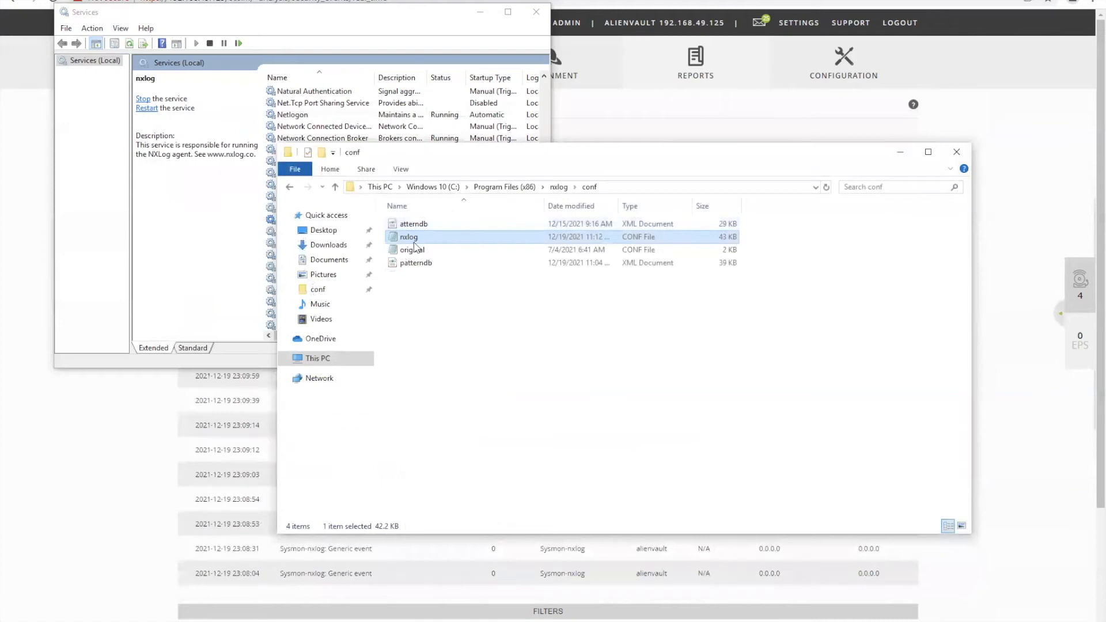
Restart the nxlog service from the Services window.
click(185, 244)
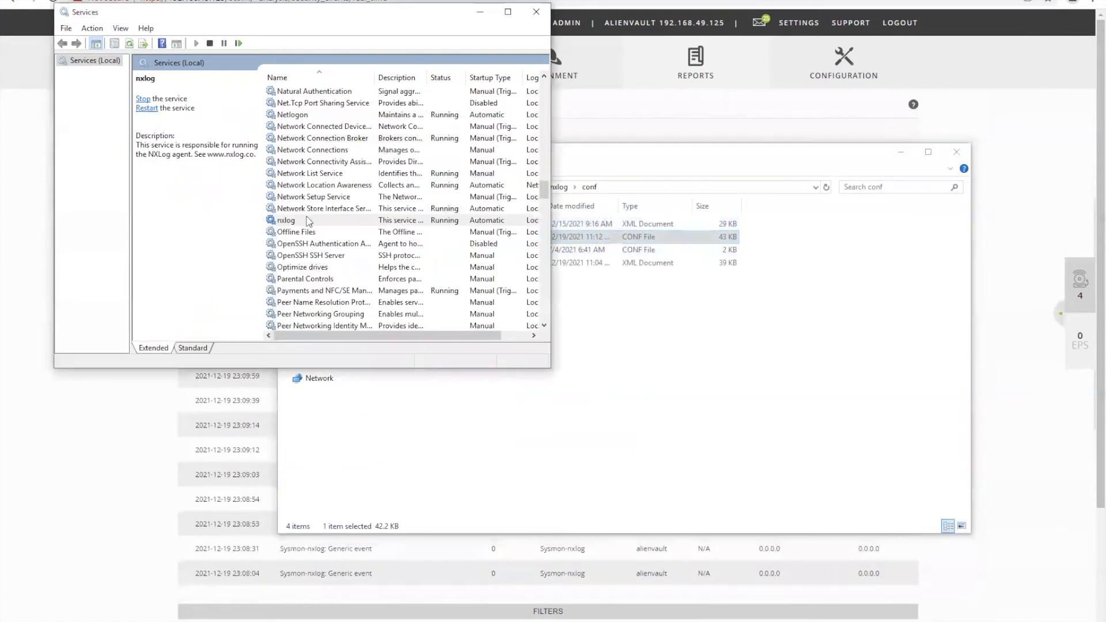
right_click(306, 222)
click(336, 284)
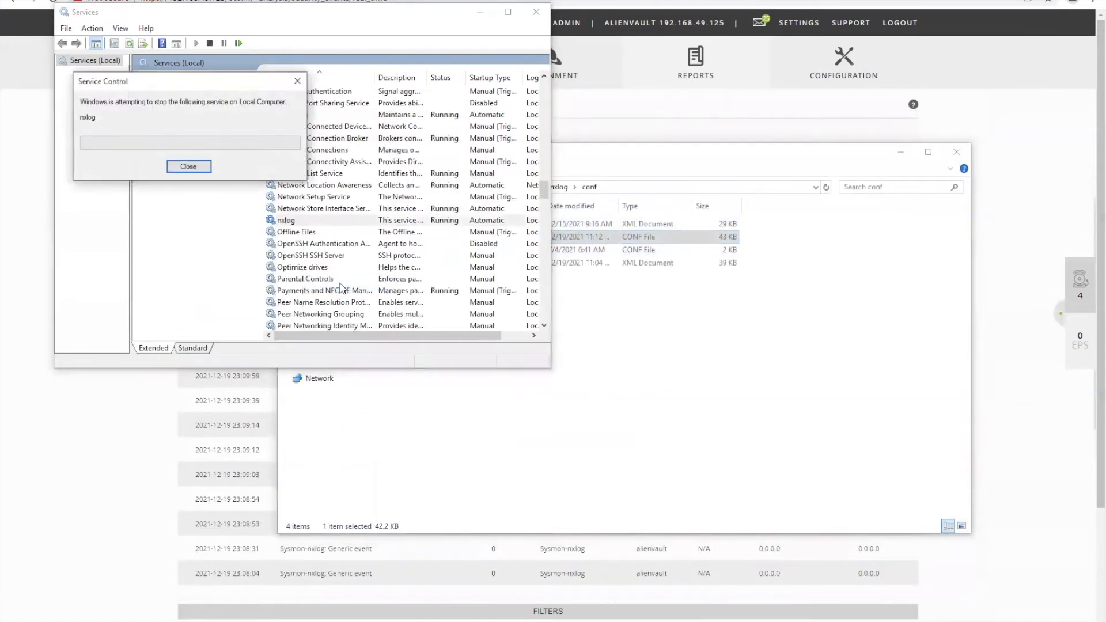
Open the nxlog log file from the data folder inside the nxlog program folder.
click(578, 295)
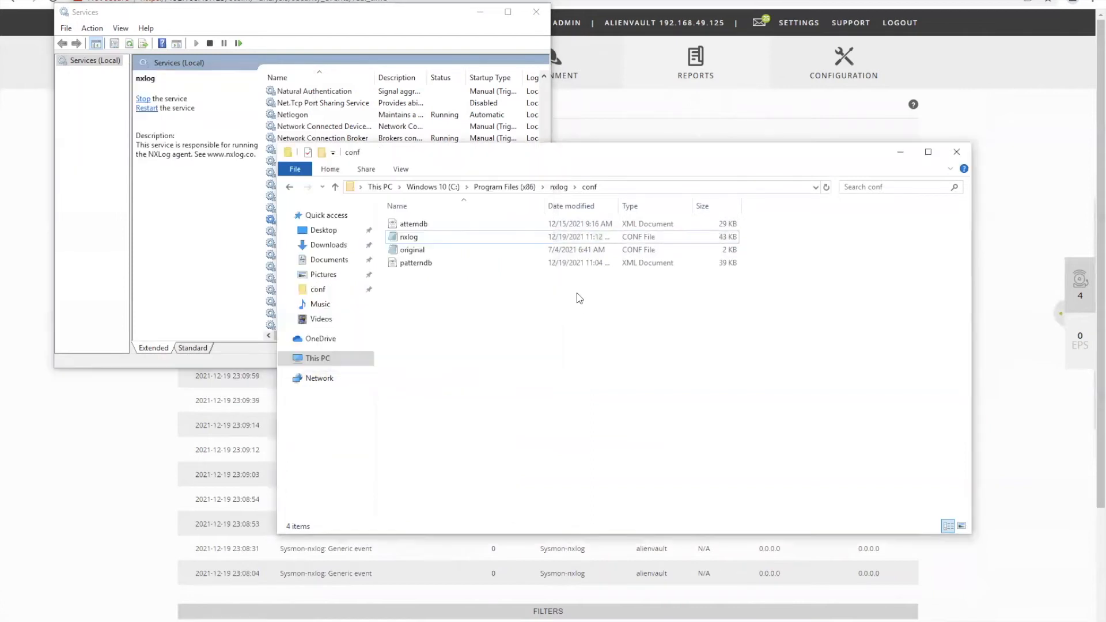
click(560, 190)
click(410, 254)
double_click(409, 251)
double_click(408, 224)
click(436, 366)
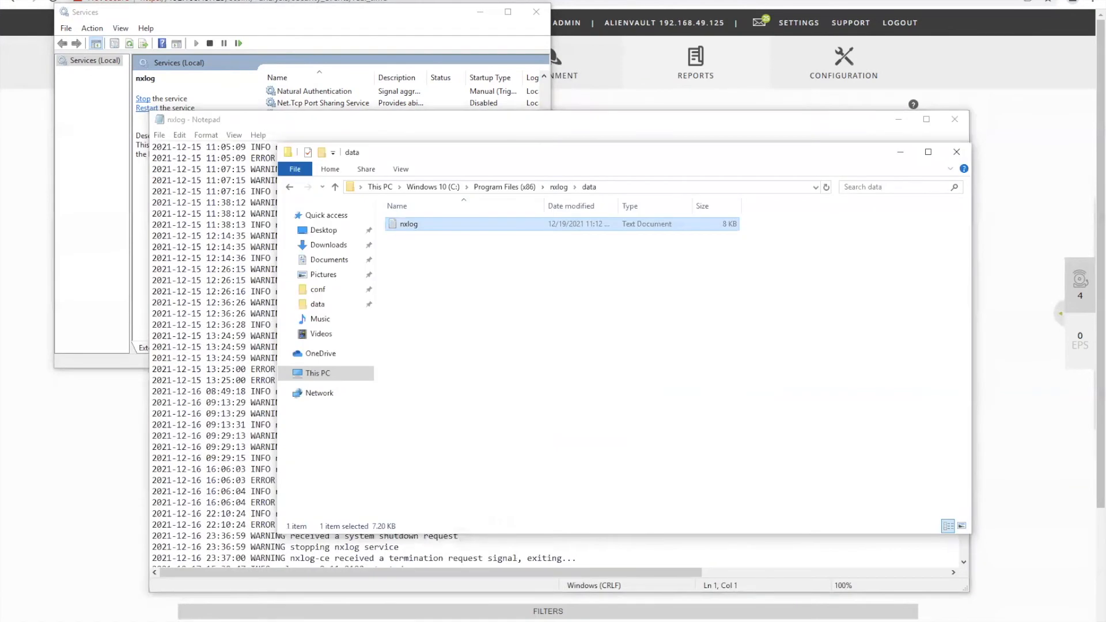
Check the latest restart entries at the end of the nxlog log for errors, and close the log.
click(227, 382)
scroll(227, 383, down, 15)
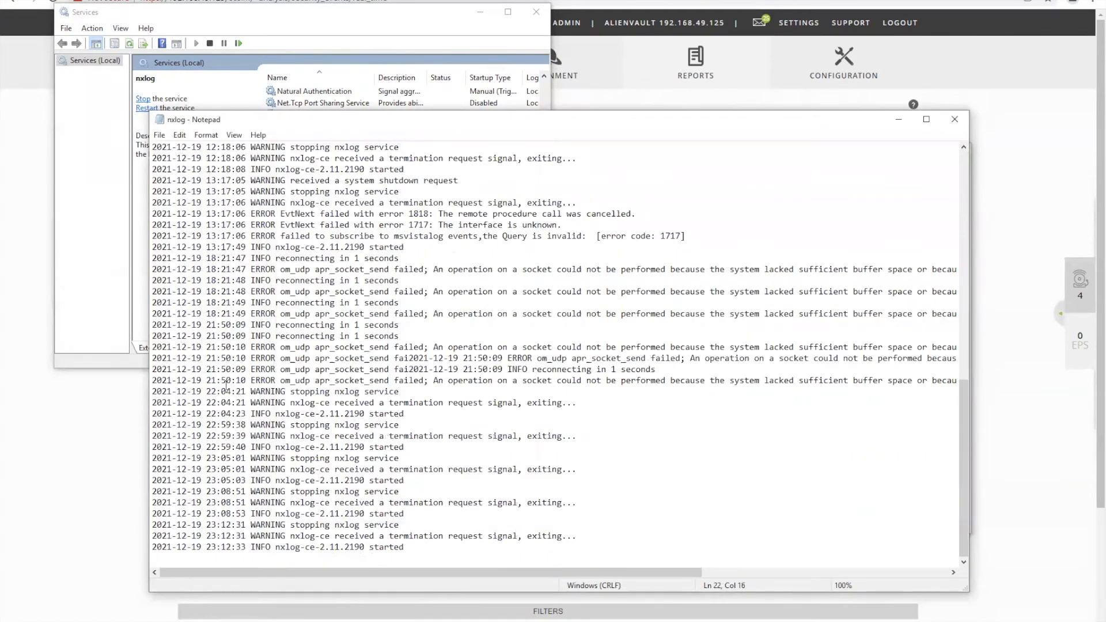
drag(206, 525, 437, 548)
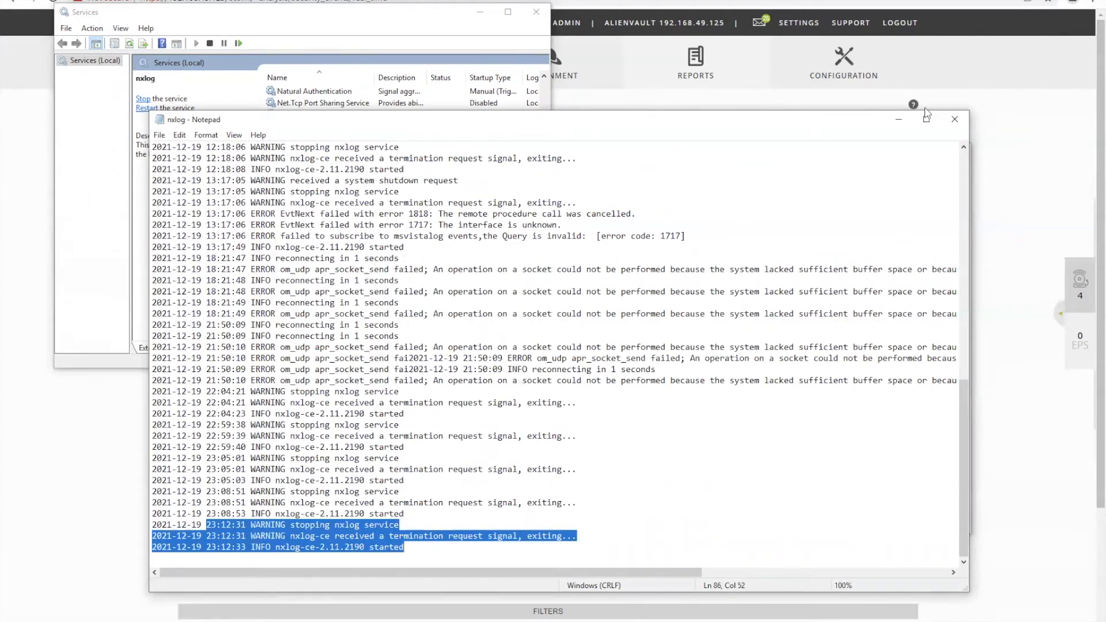
click(955, 119)
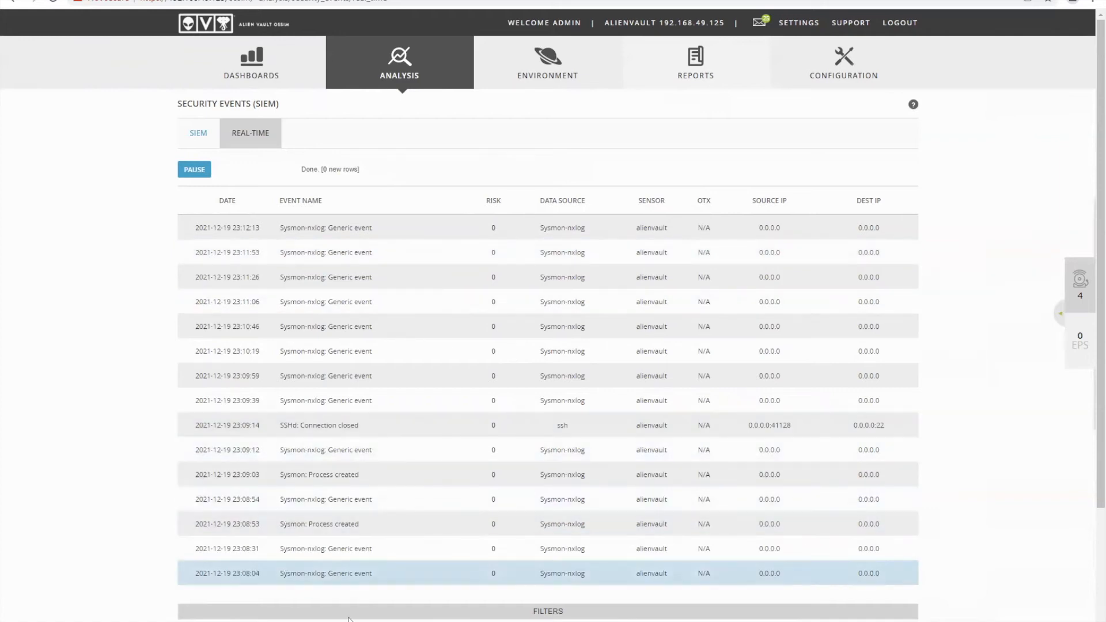
Go to the conf folder inside the nxlog program folder and select the patterndb XML file.
mouse_move(318, 621)
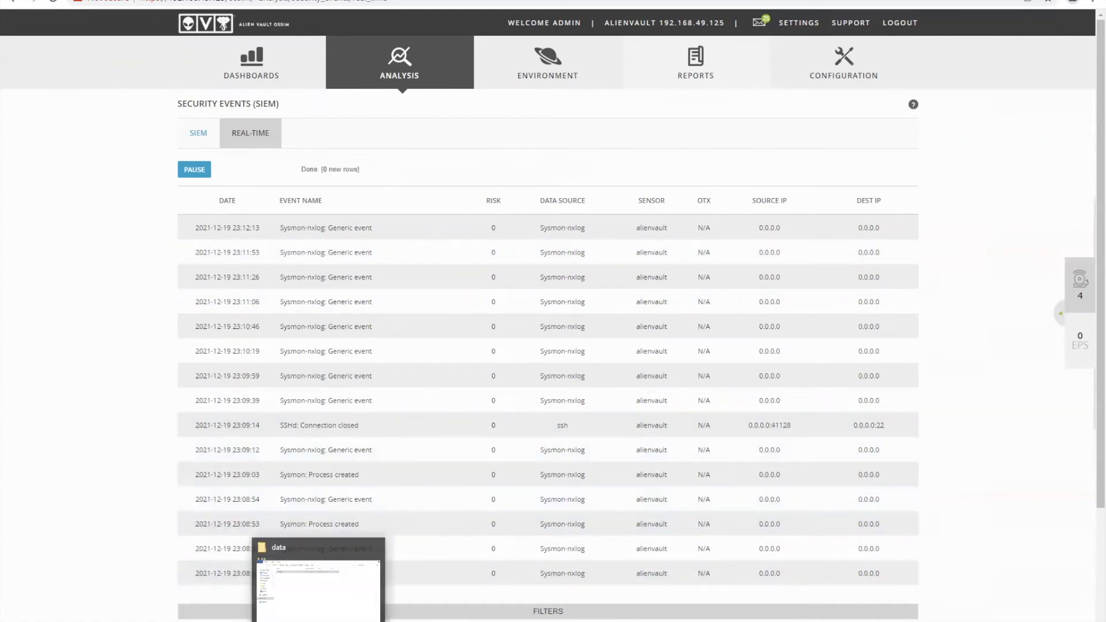
click(318, 582)
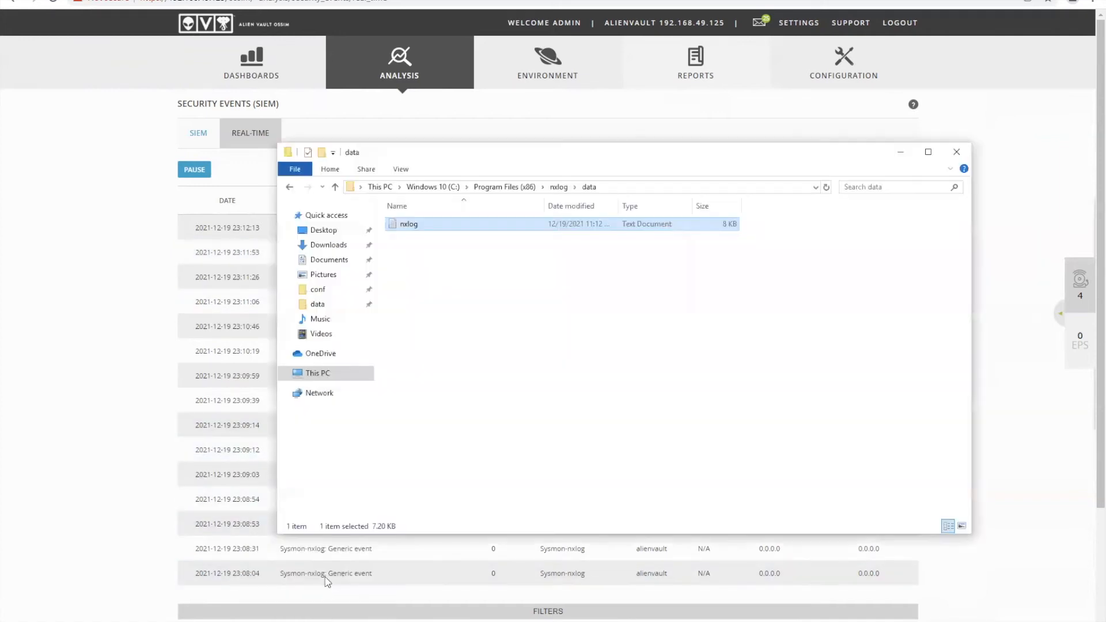
click(559, 187)
double_click(408, 249)
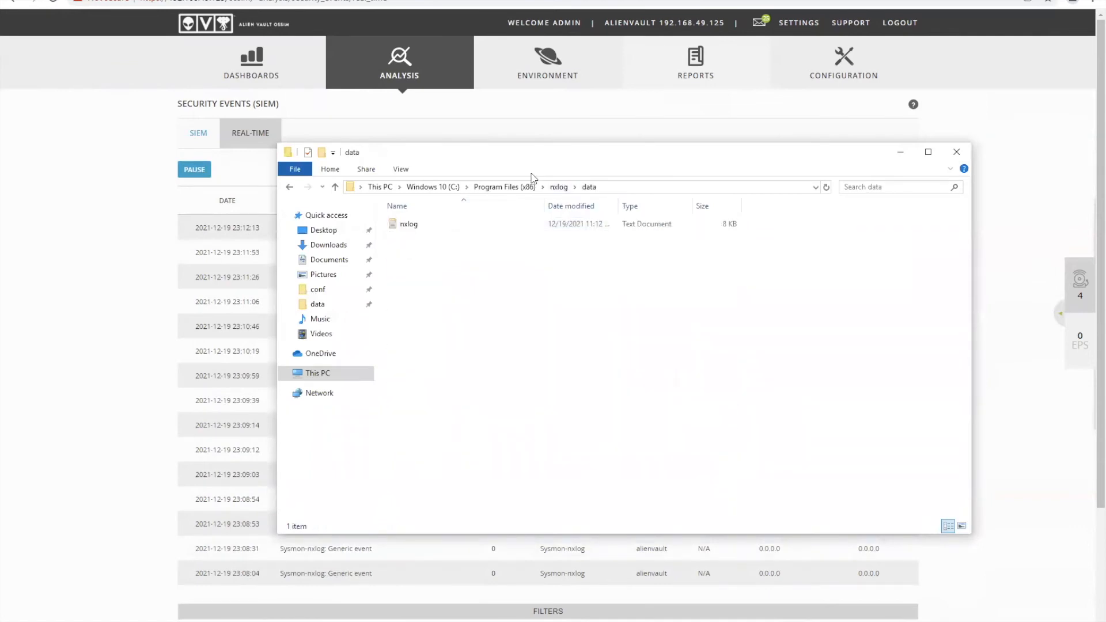
click(559, 186)
double_click(404, 237)
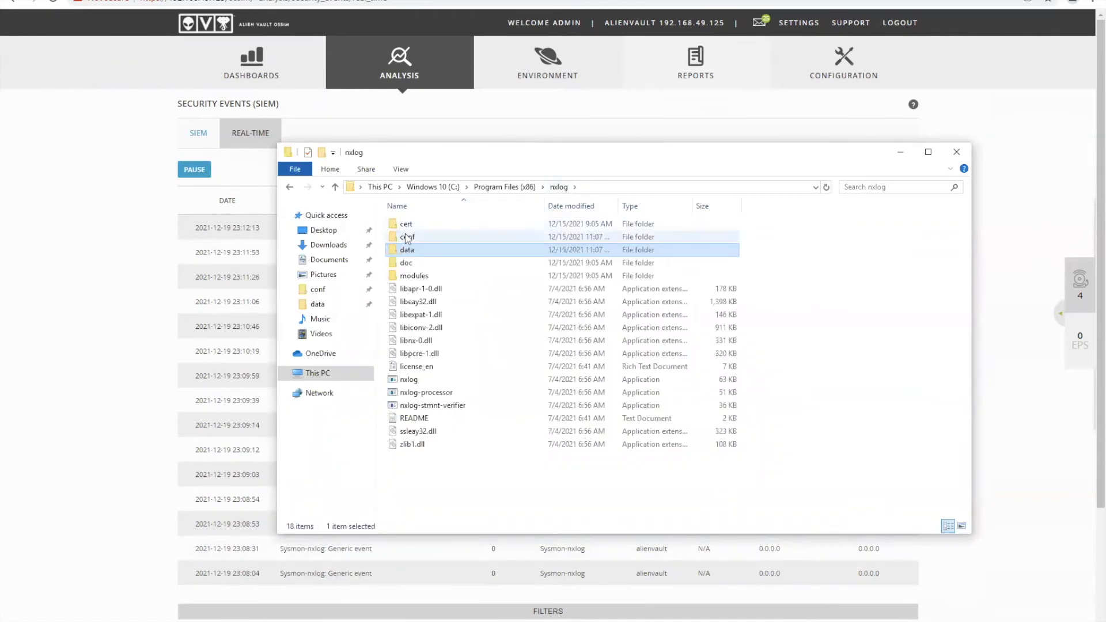
click(406, 236)
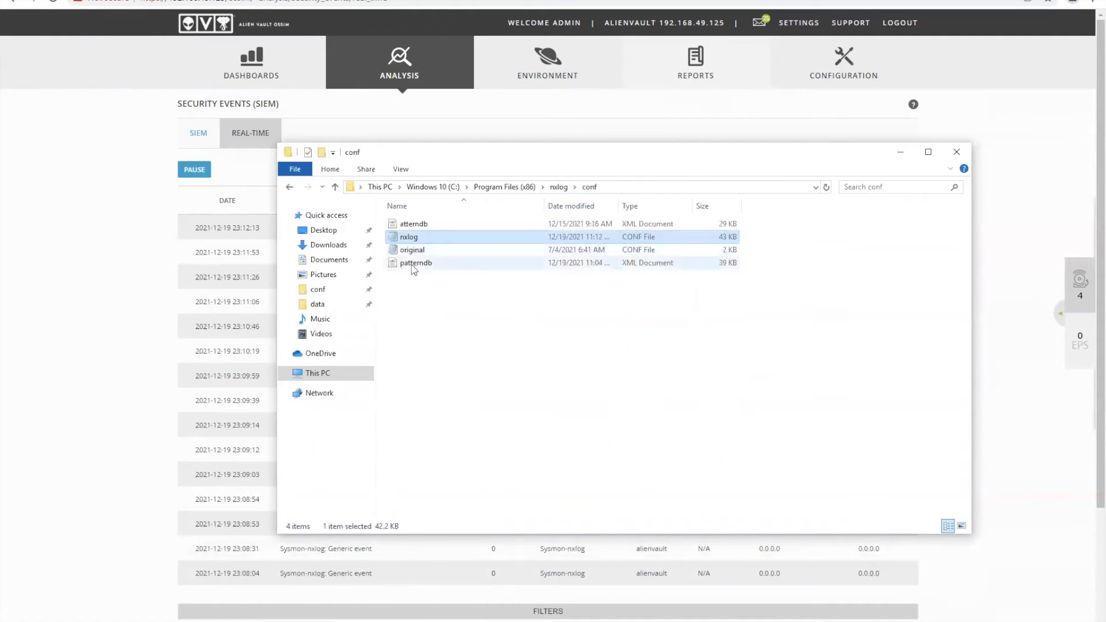
click(411, 266)
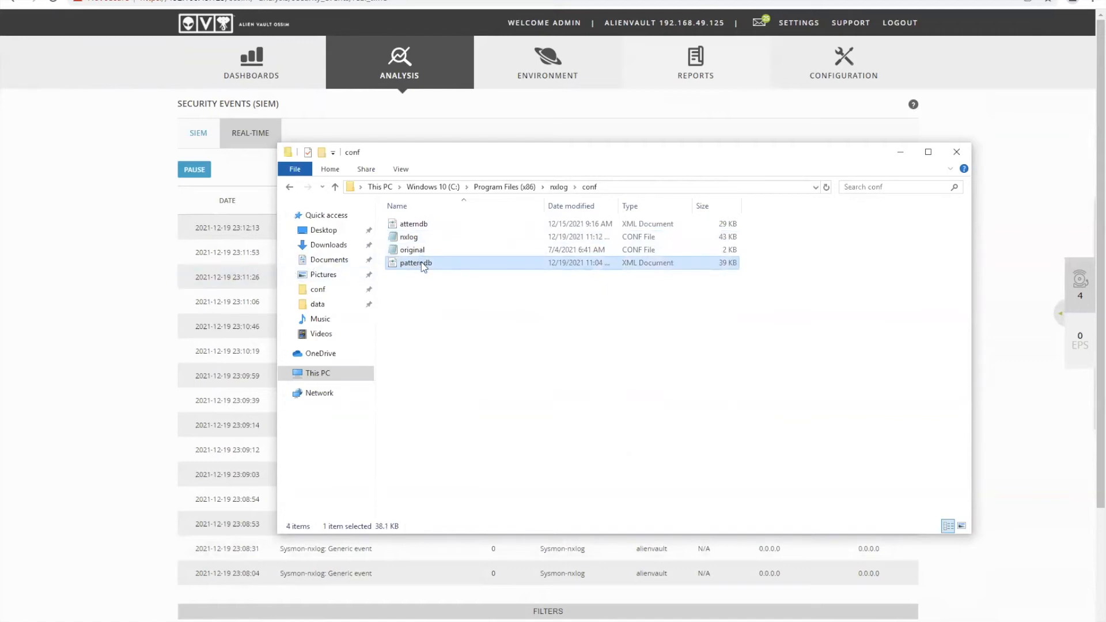
Switch to the nxlog configuration file in Notepad and maximize its window.
click(110, 334)
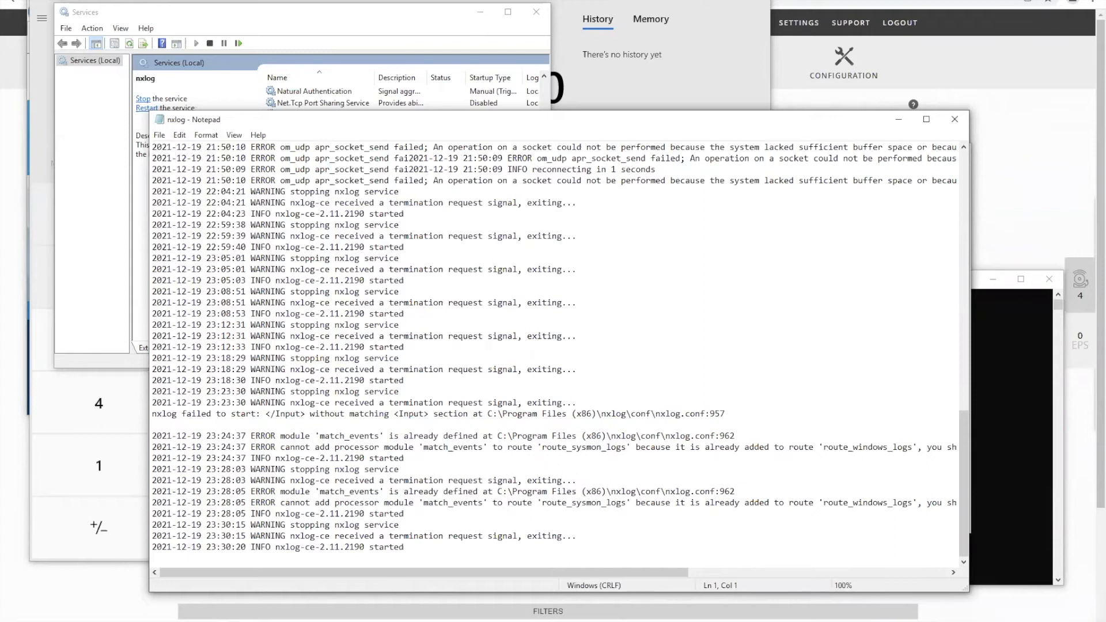
mouse_move(582, 615)
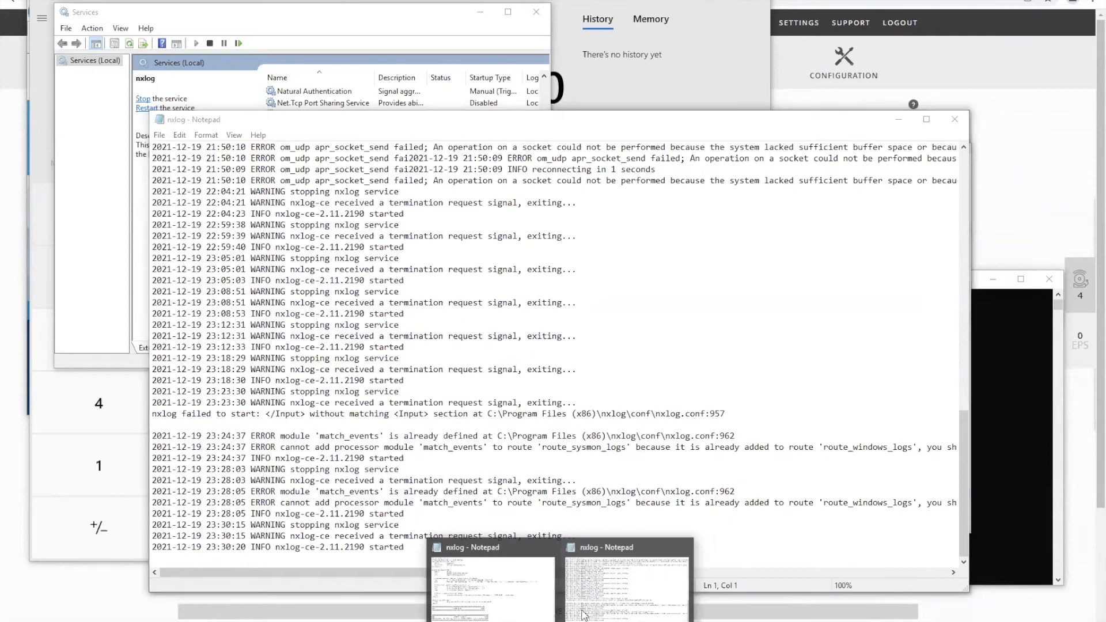
click(525, 610)
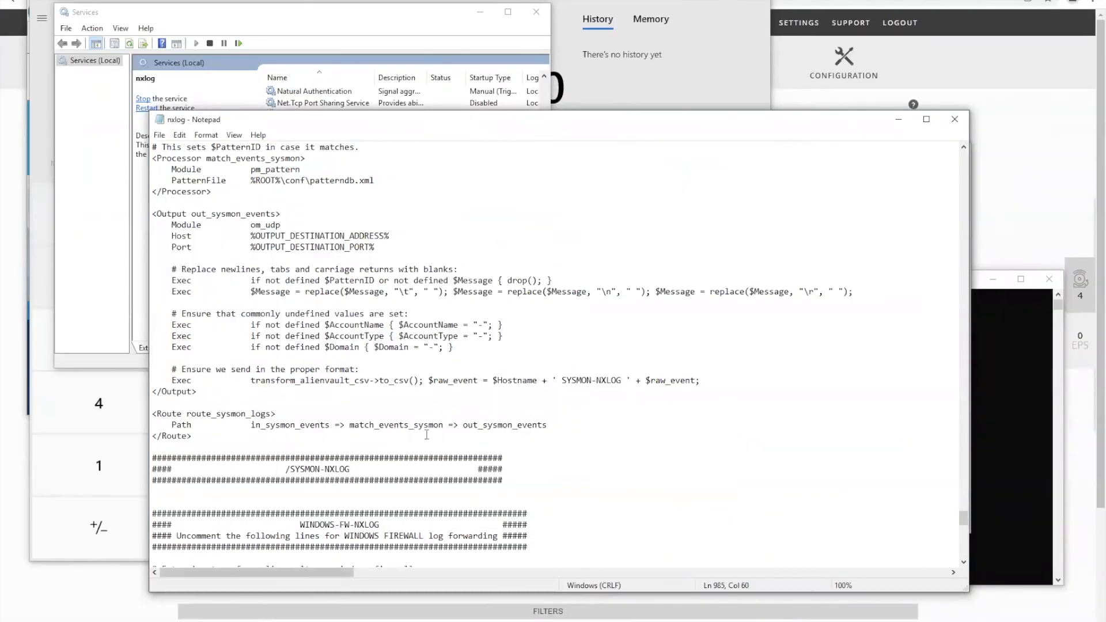
double_click(473, 121)
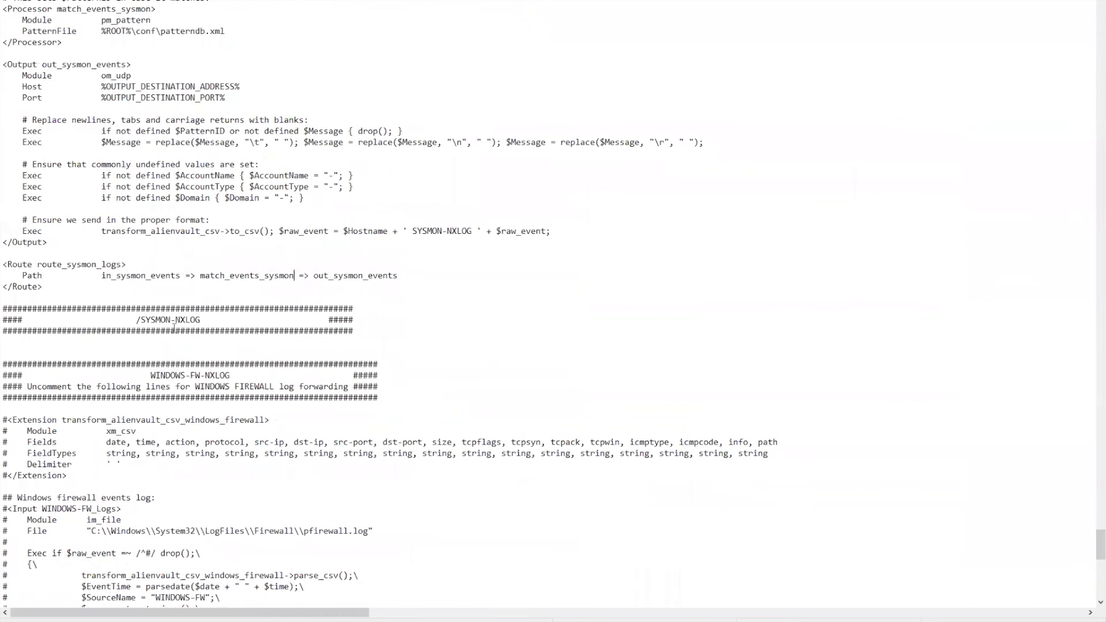
Review the SYSMON-NXLOG section: the in_sysmon_events input, the match_events_sysmon processor and the drop rule in the out_sysmon_events output.
scroll(173, 327, up, 7)
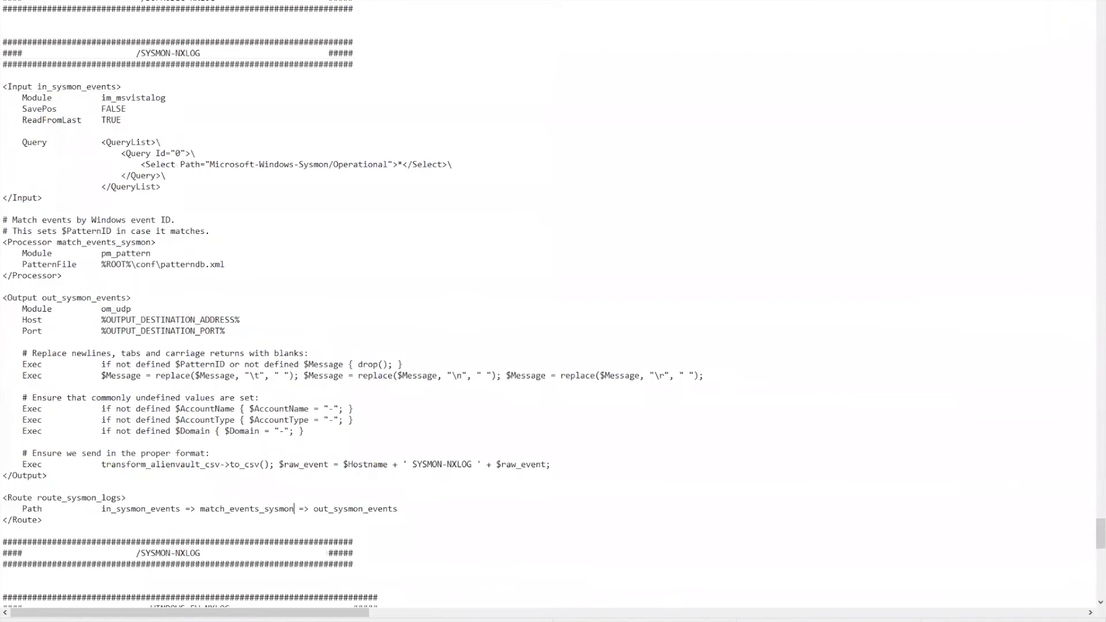
drag(106, 52, 219, 554)
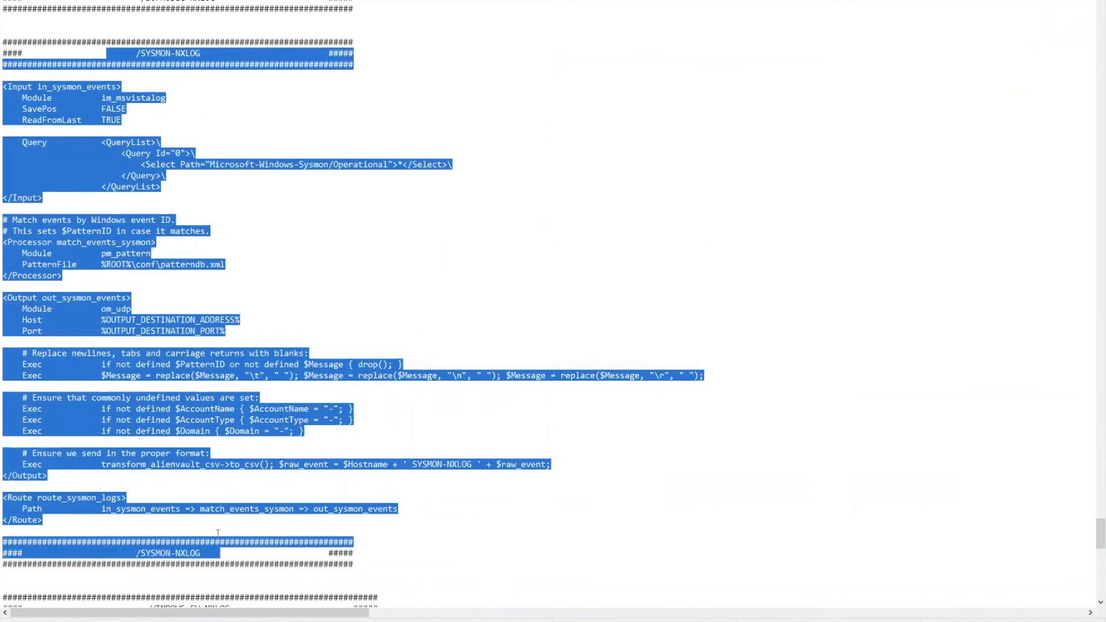
click(156, 242)
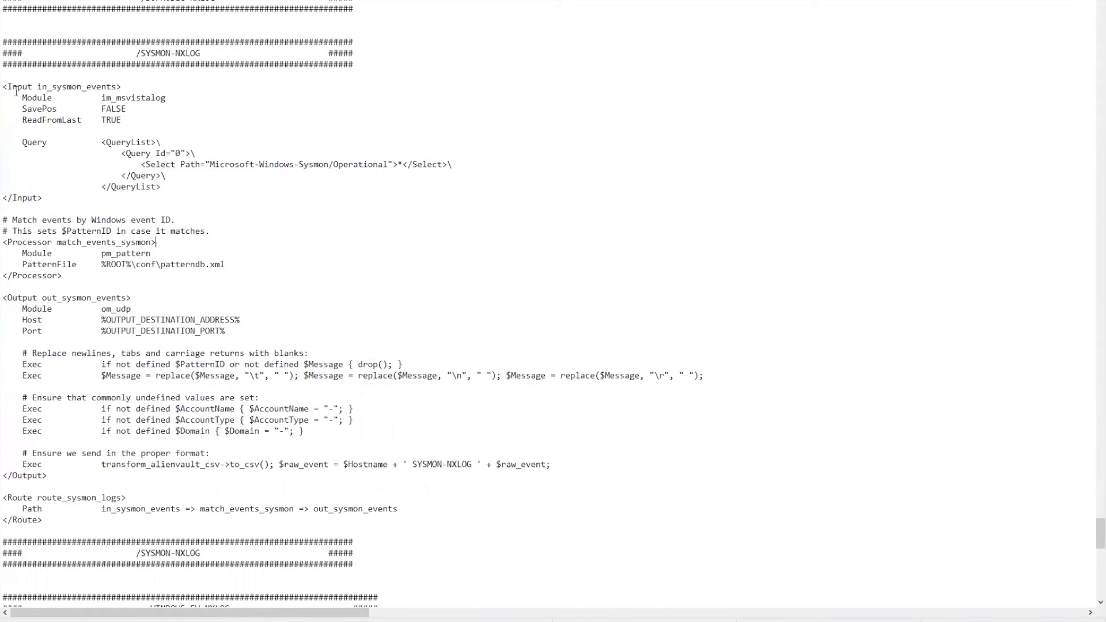
drag(3, 85, 73, 204)
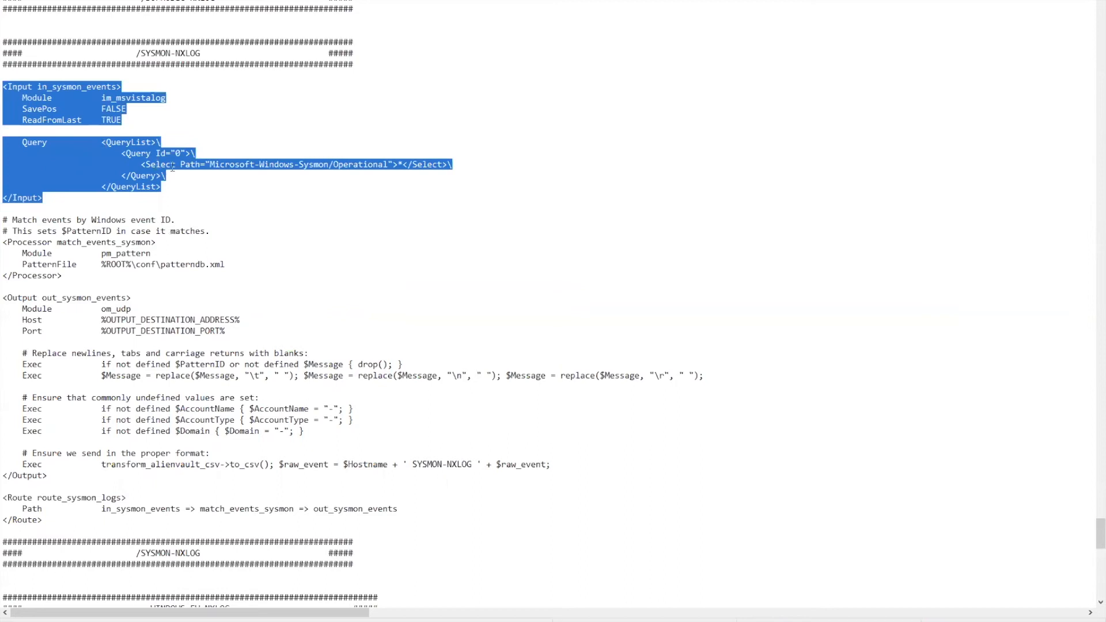
click(193, 171)
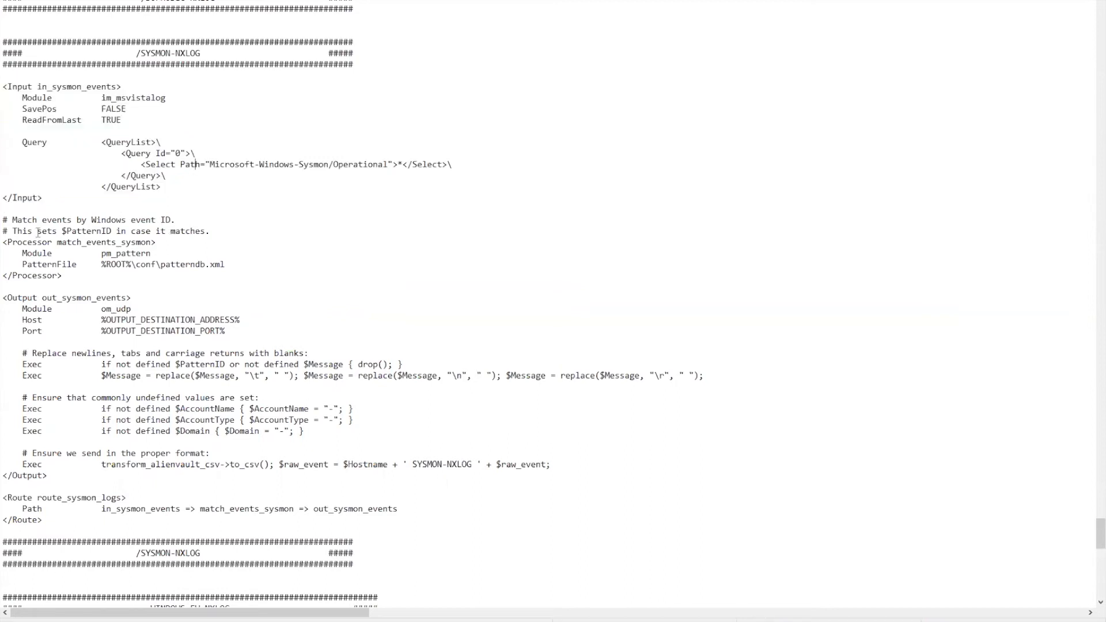
drag(3, 244, 84, 276)
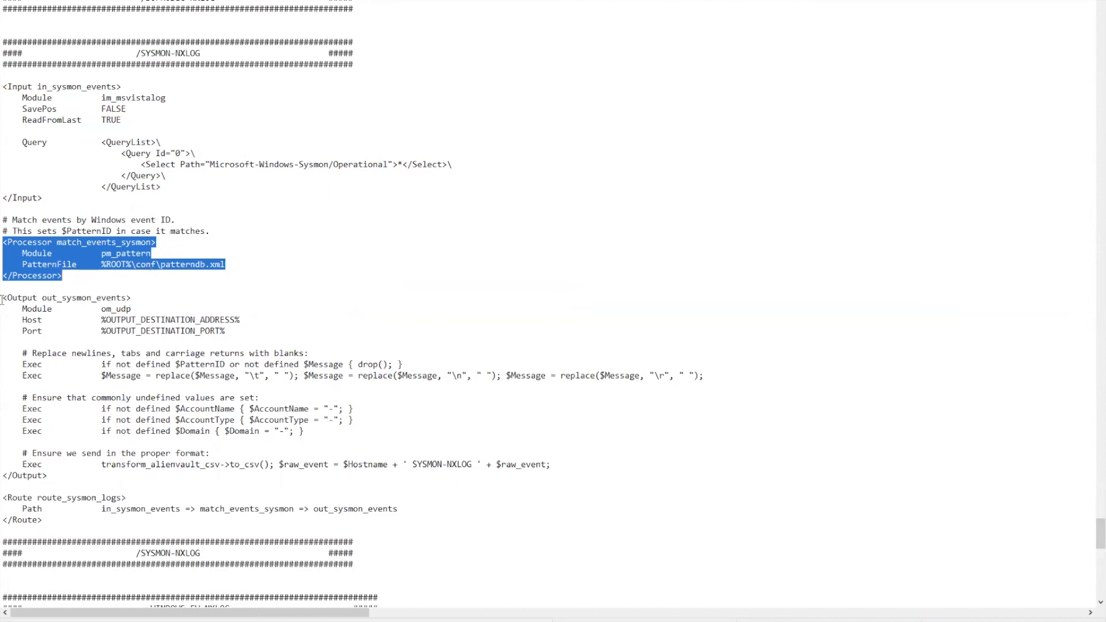
drag(18, 364, 395, 365)
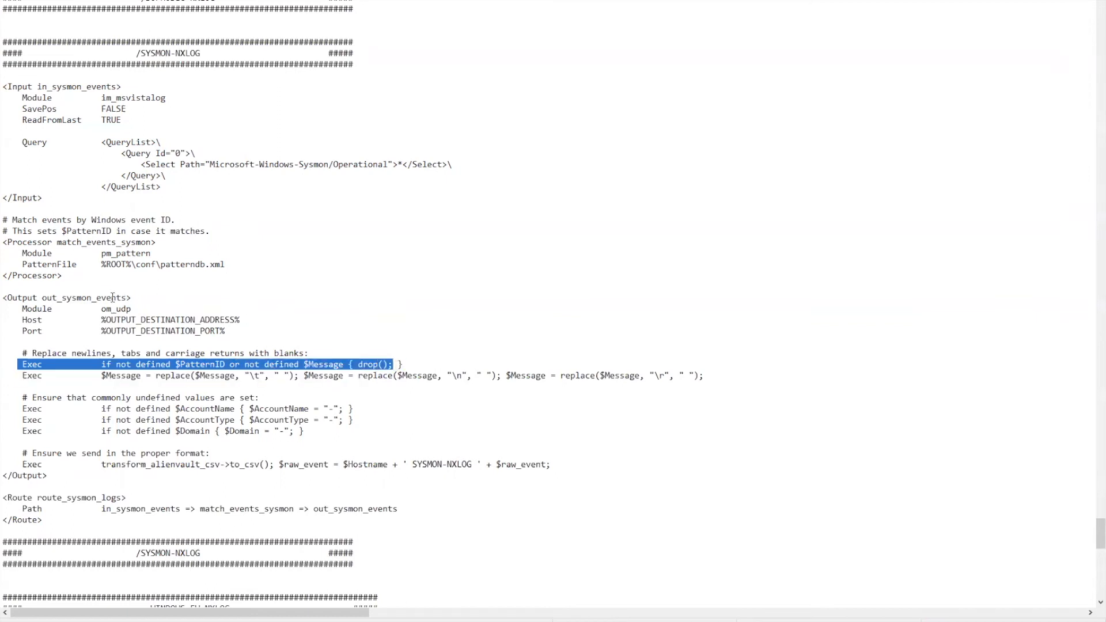
drag(142, 243, 92, 242)
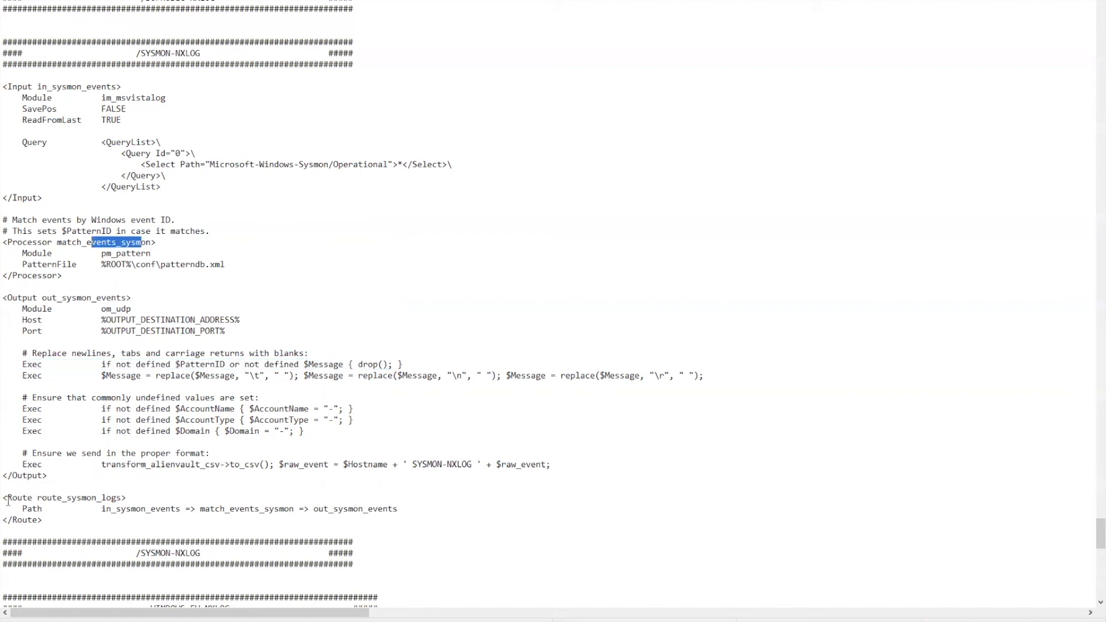
Trace the route_sysmon_logs path through its input query, the match_events_sysmon pattern processor and the out_sysmon_events output block.
drag(8, 498, 46, 498)
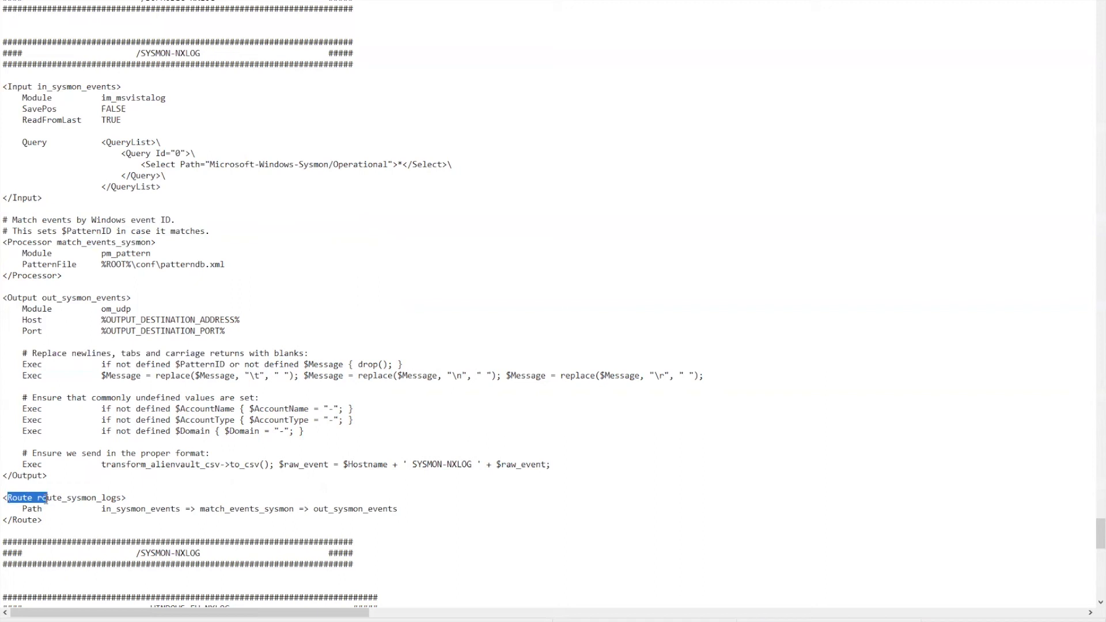
drag(102, 509, 182, 510)
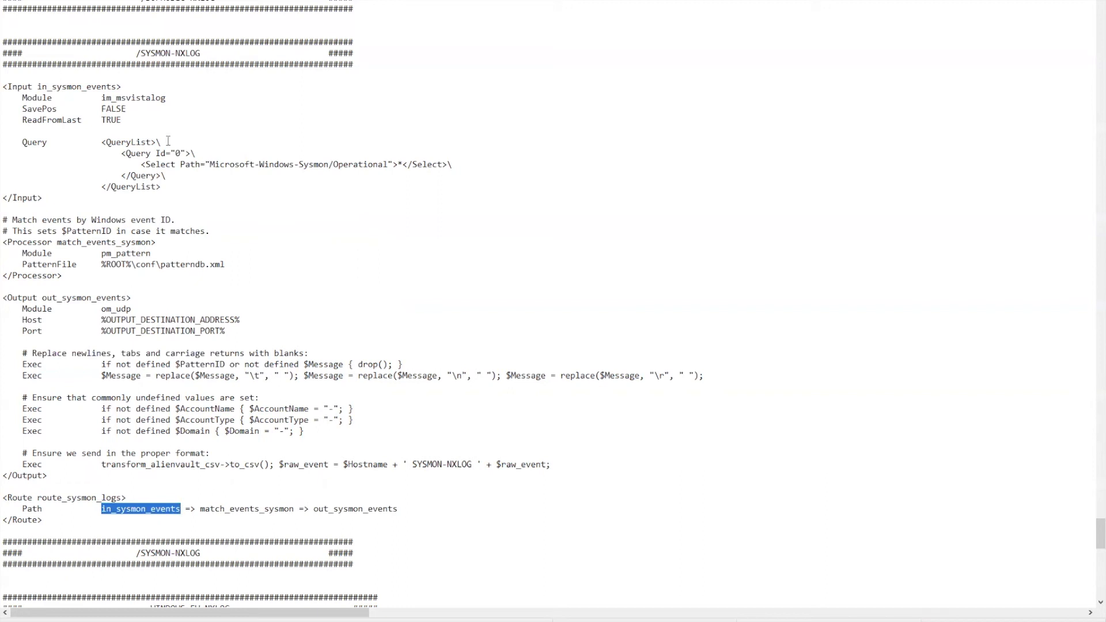
drag(163, 188, 102, 142)
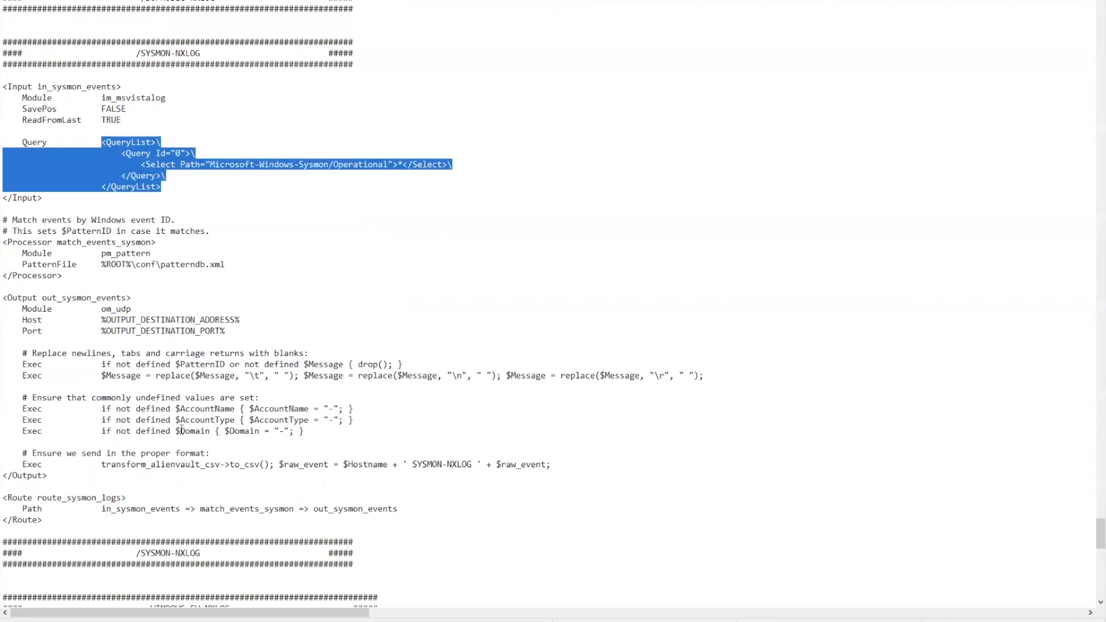
drag(200, 510, 294, 509)
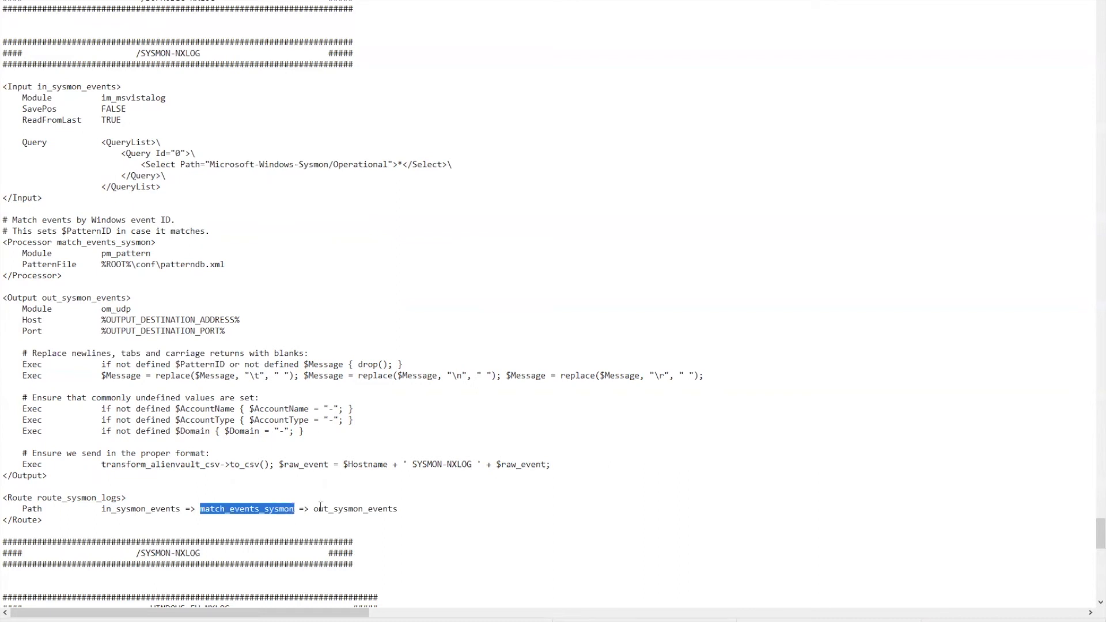
click(320, 509)
drag(325, 507, 387, 506)
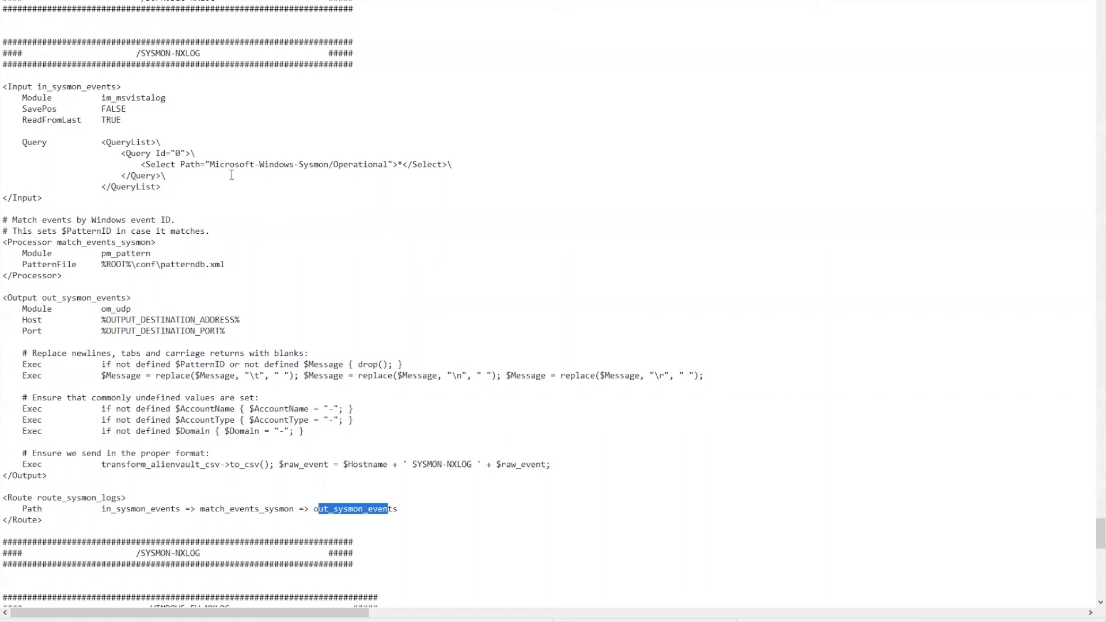
drag(219, 275, 57, 247)
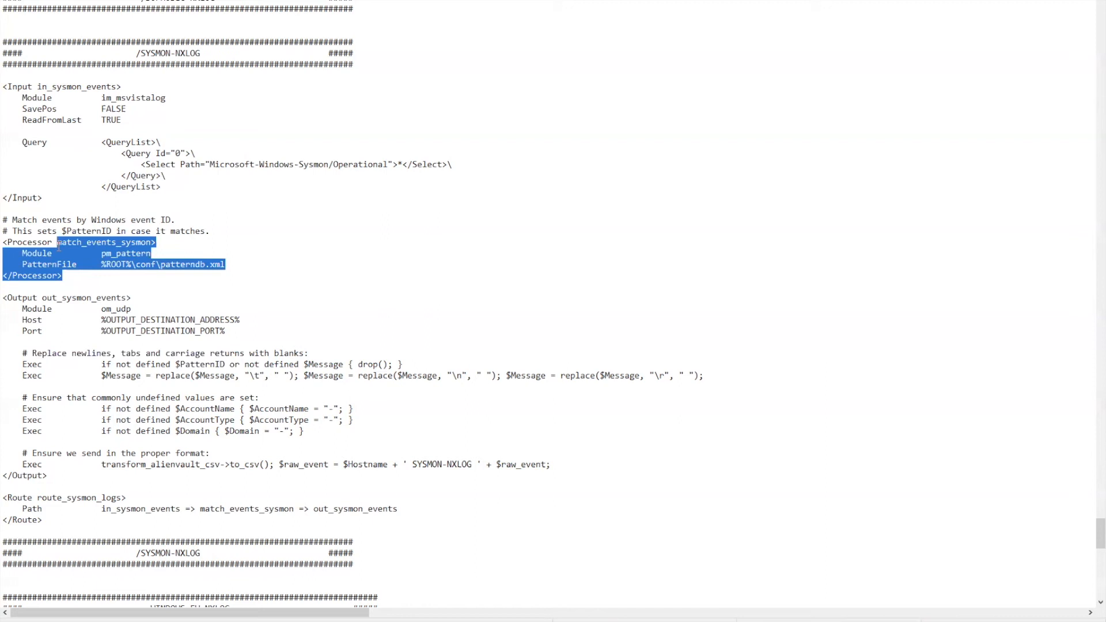
mouse_move(58, 247)
mouse_down()
mouse_move(96, 144)
mouse_move(11, 144)
mouse_move(95, 144)
mouse_move(63, 255)
mouse_up()
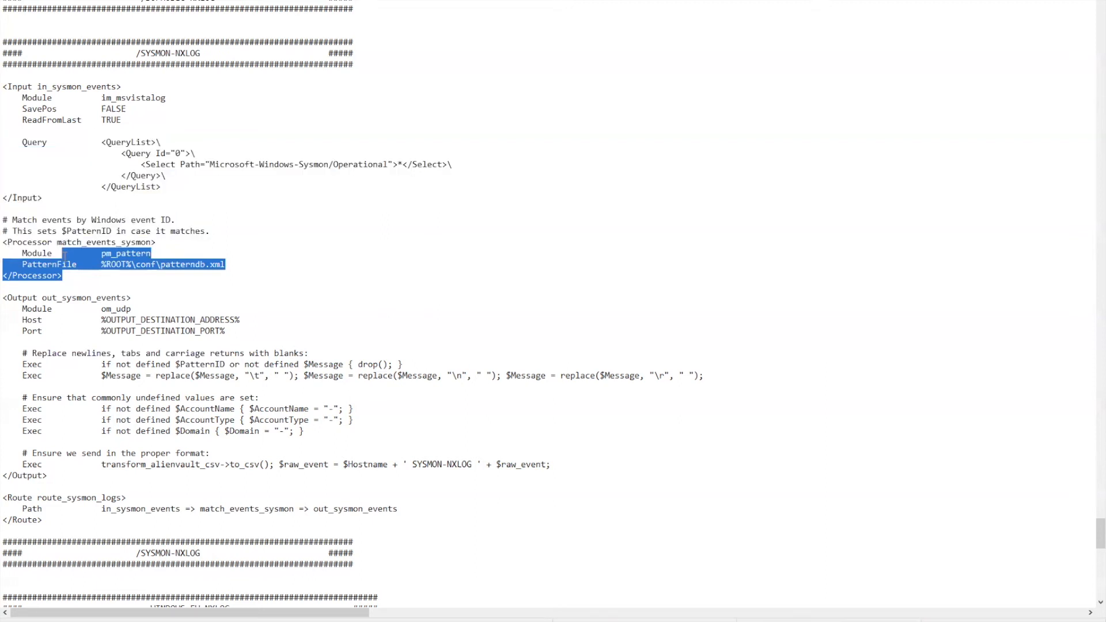
drag(3, 297, 196, 361)
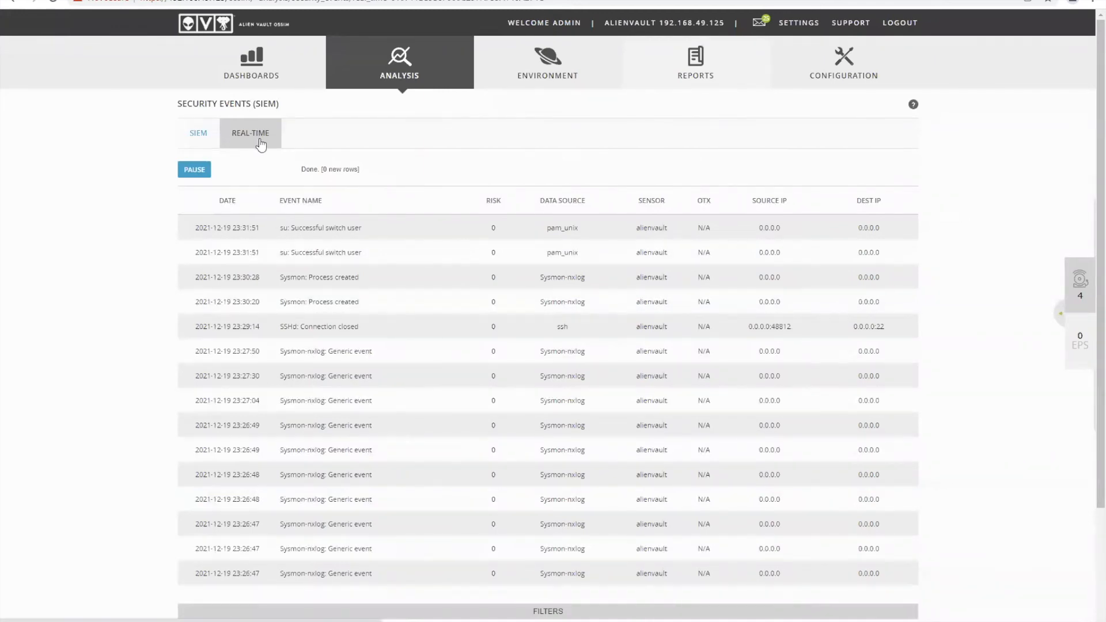
Reload the Security Events (SIEM) page in AlienVault OSSIM and show its real-time events.
mouse_move(403, 36)
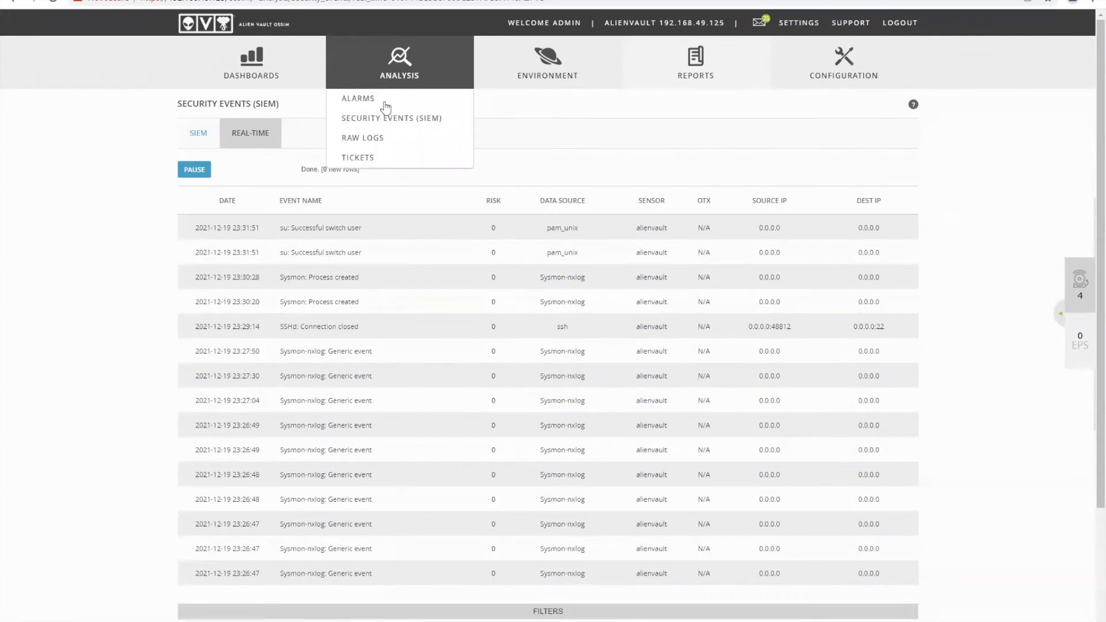
click(384, 121)
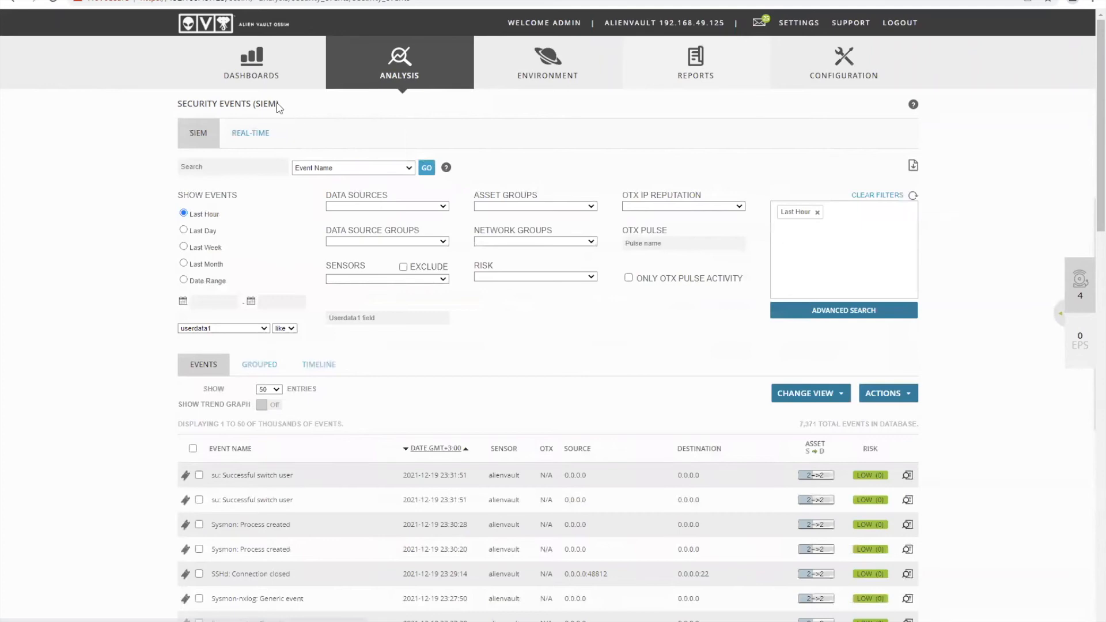
click(252, 133)
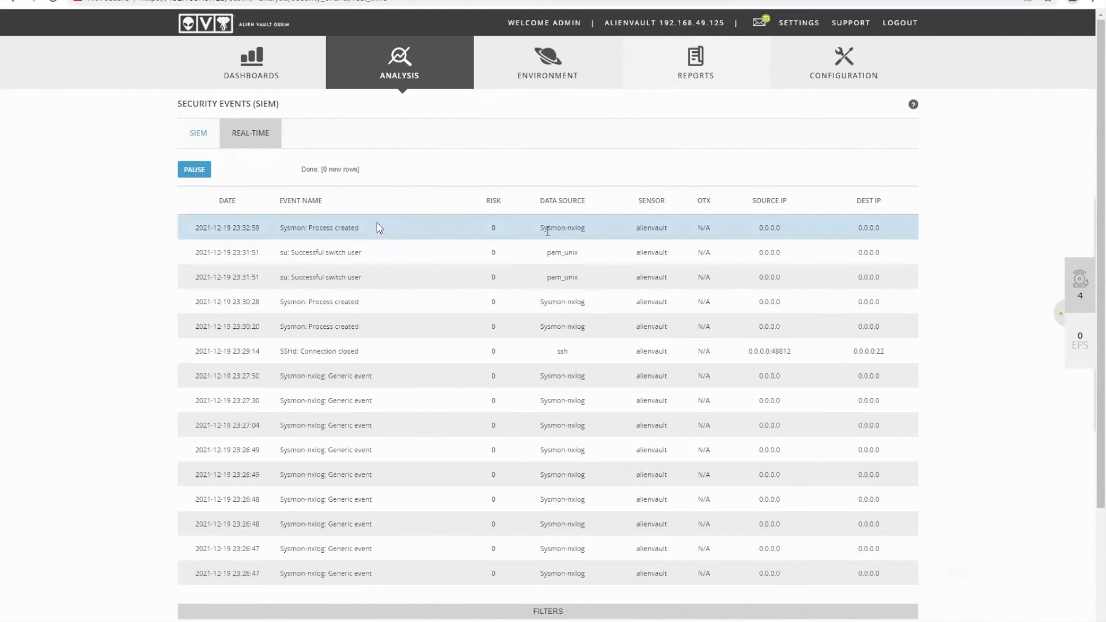
Examine the raw log in the details of the newest Sysmon: Process created event, and close the details.
click(326, 229)
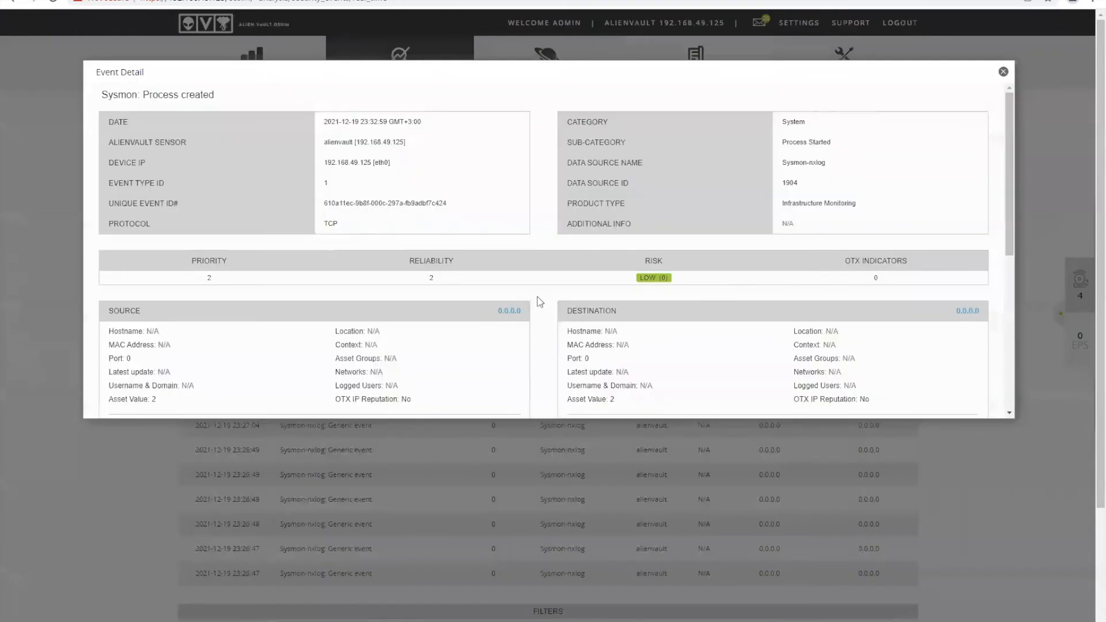
scroll(539, 301, down, 5)
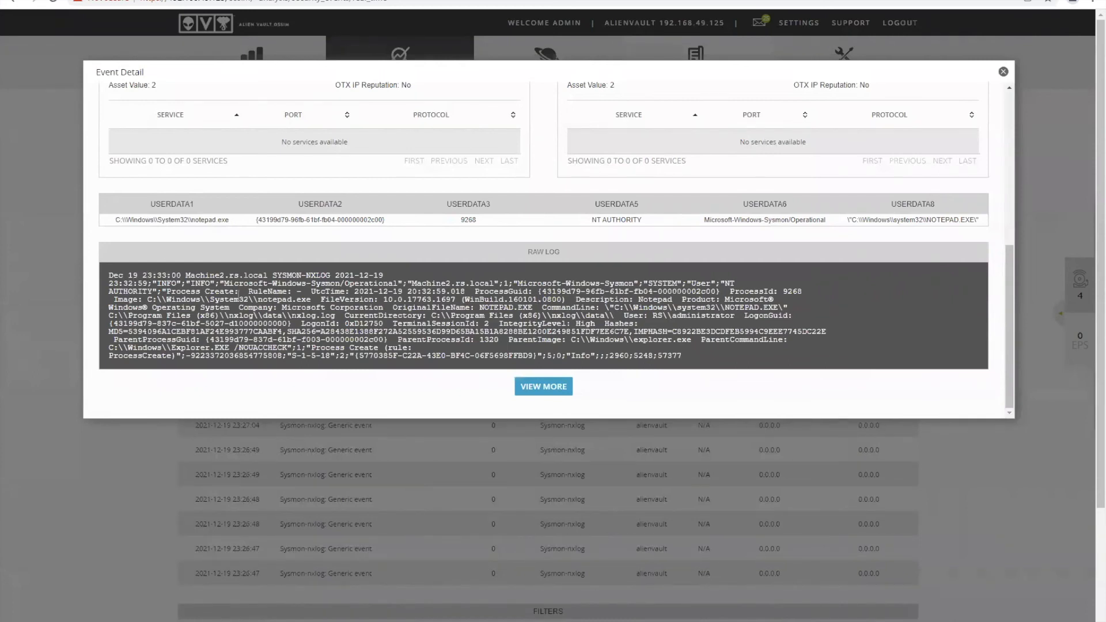
drag(241, 293, 283, 308)
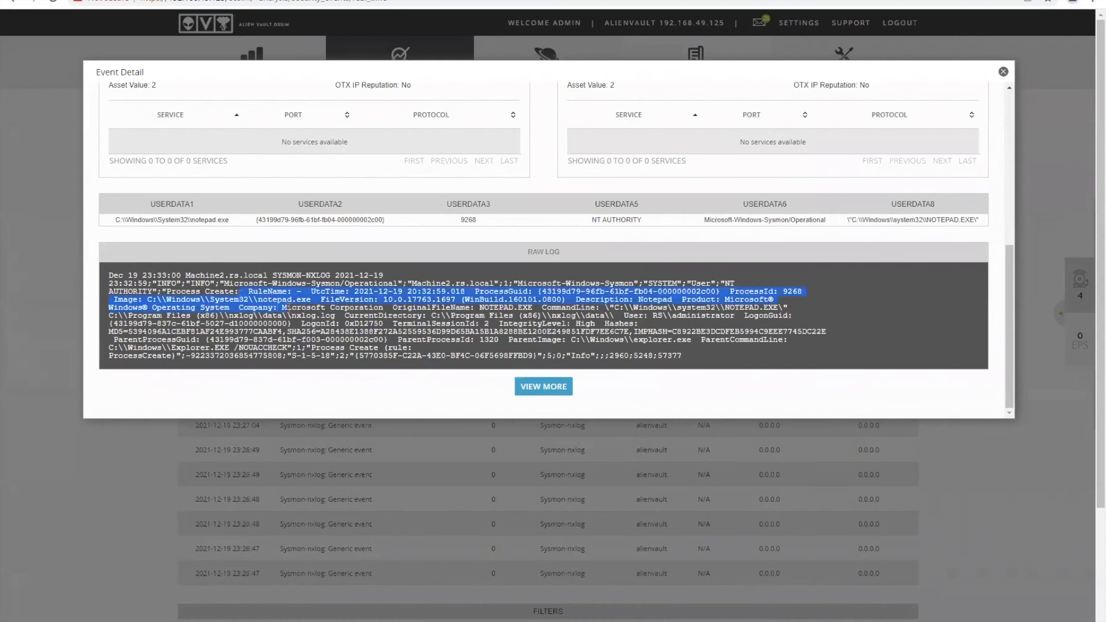
click(1003, 73)
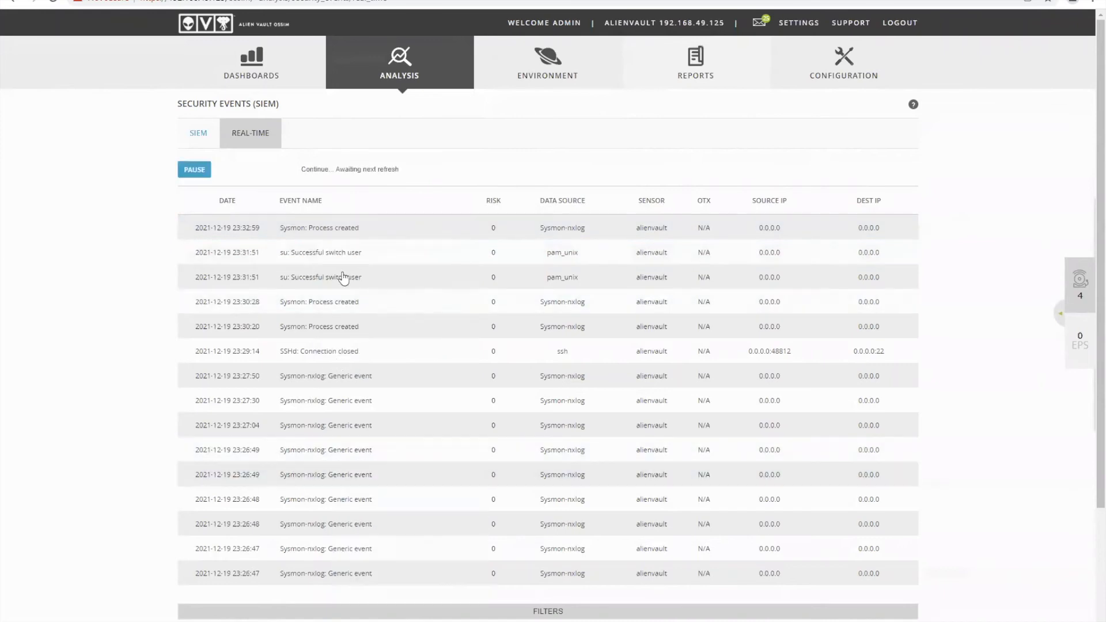
mouse_move(346, 302)
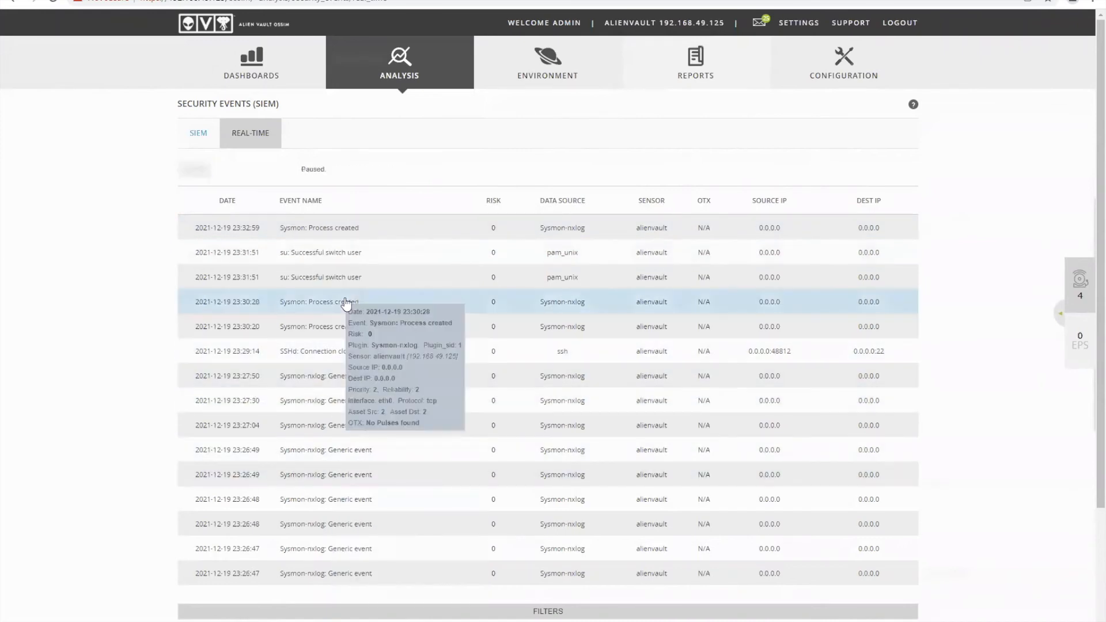
Switch to the Command Prompt and run cmd /c explorer.exe followed by cmd /c calc.exe to generate fresh Sysmon process events.
mouse_move(531, 621)
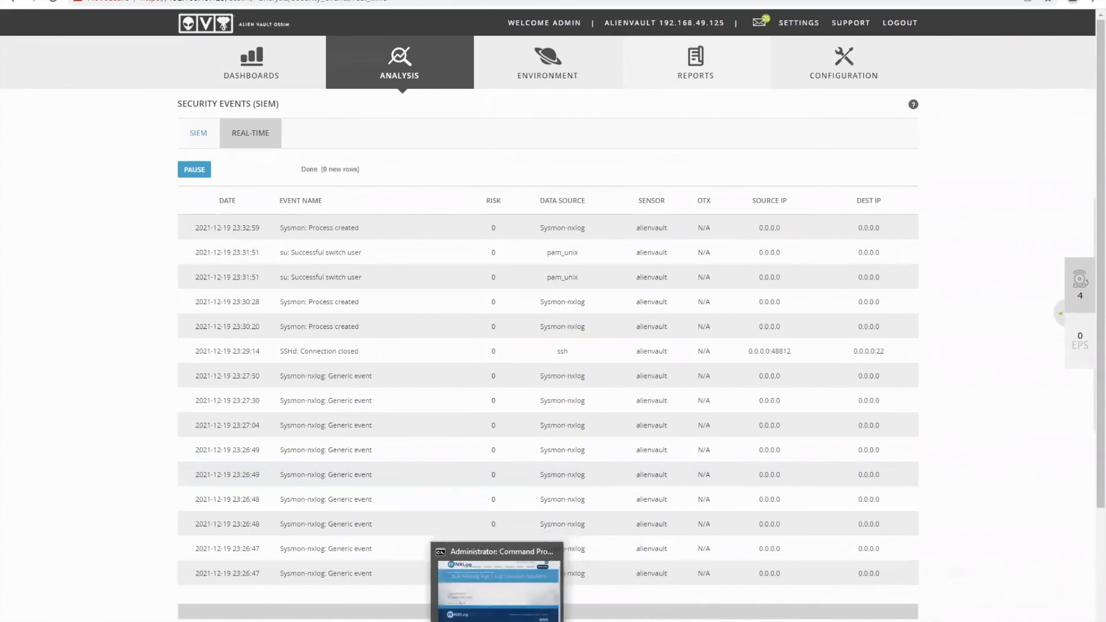
click(495, 621)
key(Up)
key(Return)
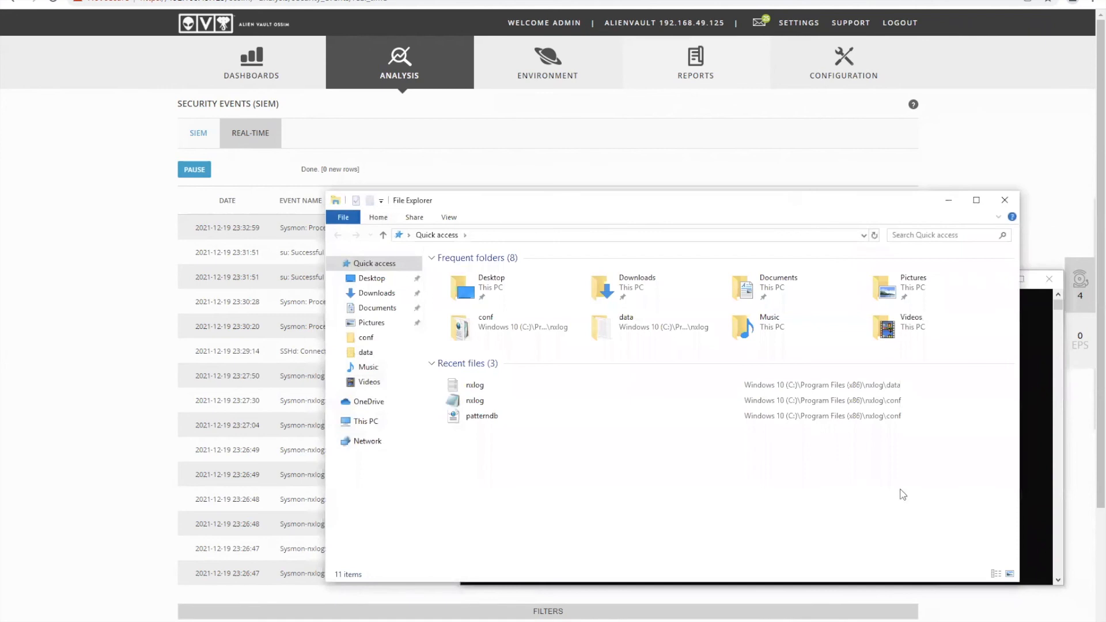
click(1024, 511)
key(Up)
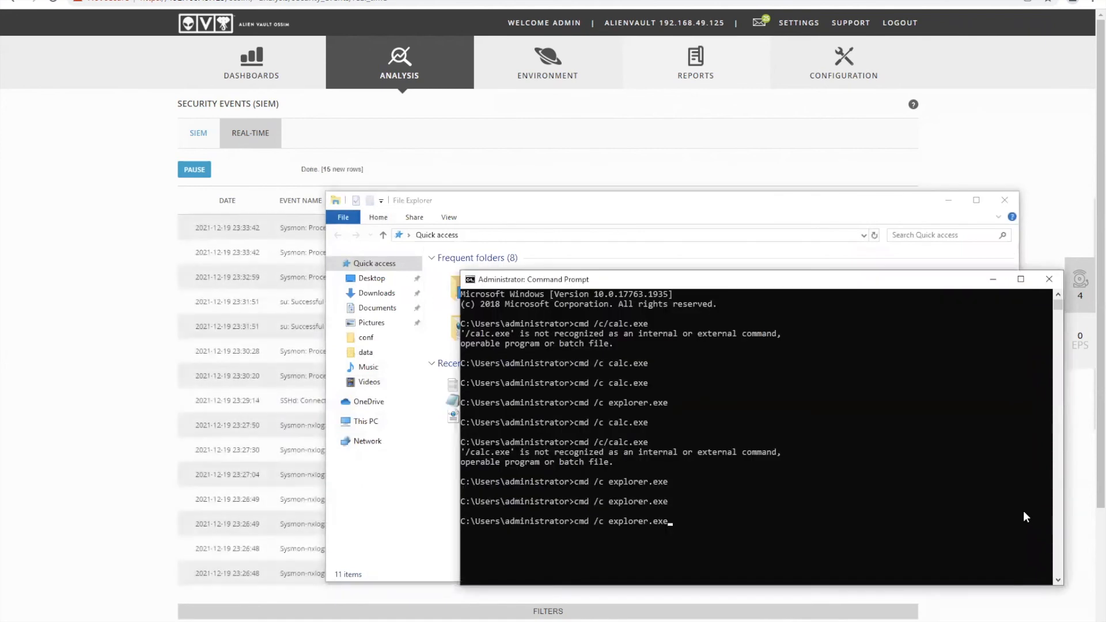
key(Up)
key(Return)
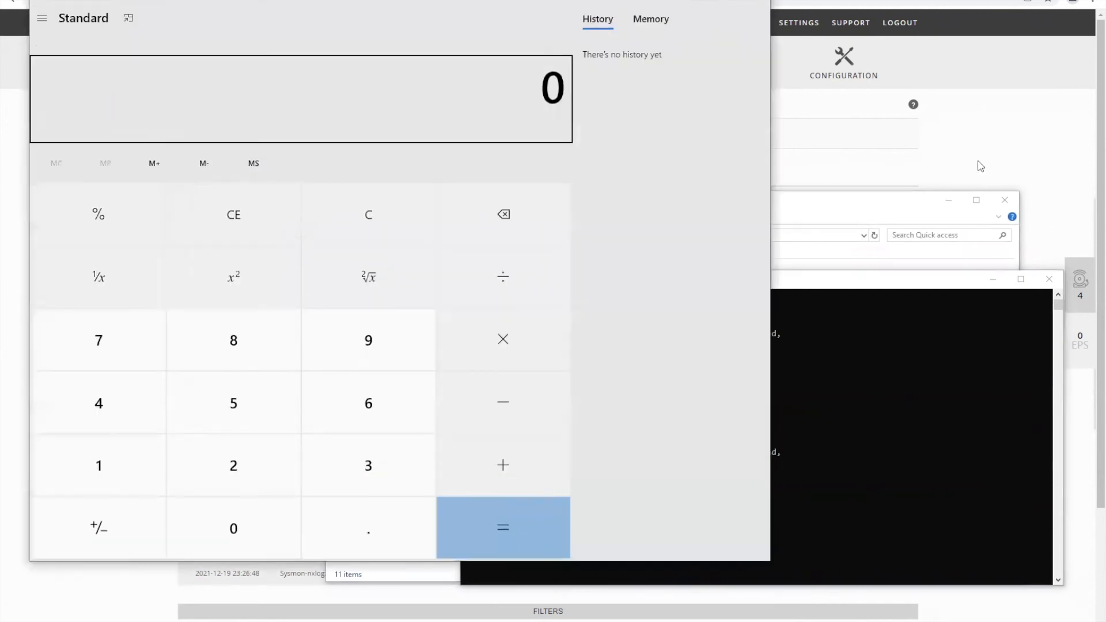
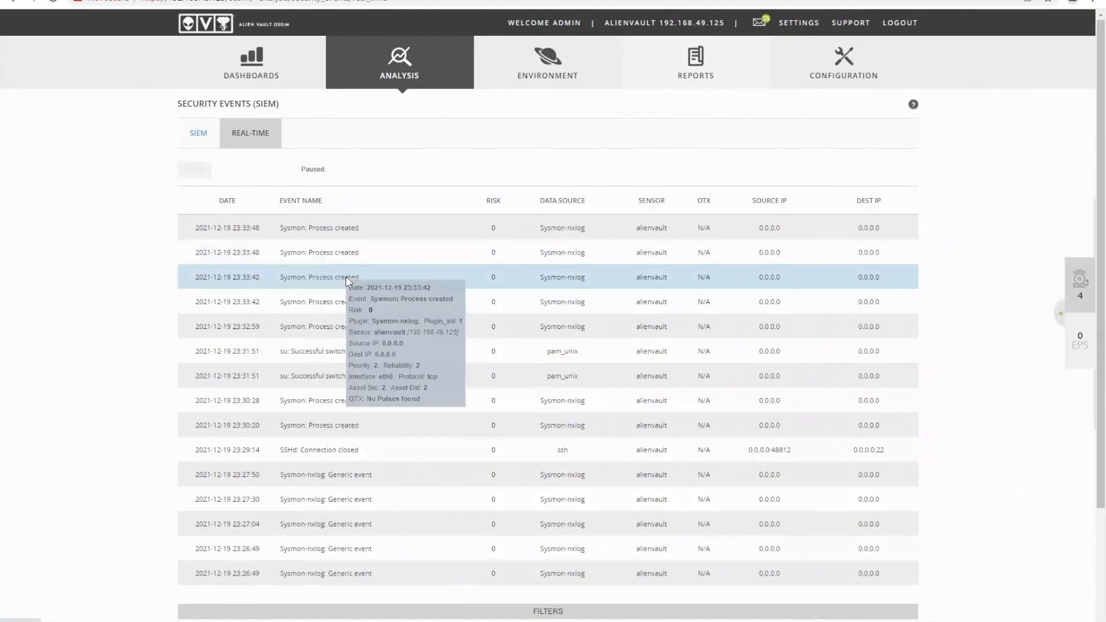
In OSSIM, examine the raw log and user data fields of the 23:33:42 Sysmon: Process created event, and close the details.
click(346, 275)
scroll(367, 322, down, 8)
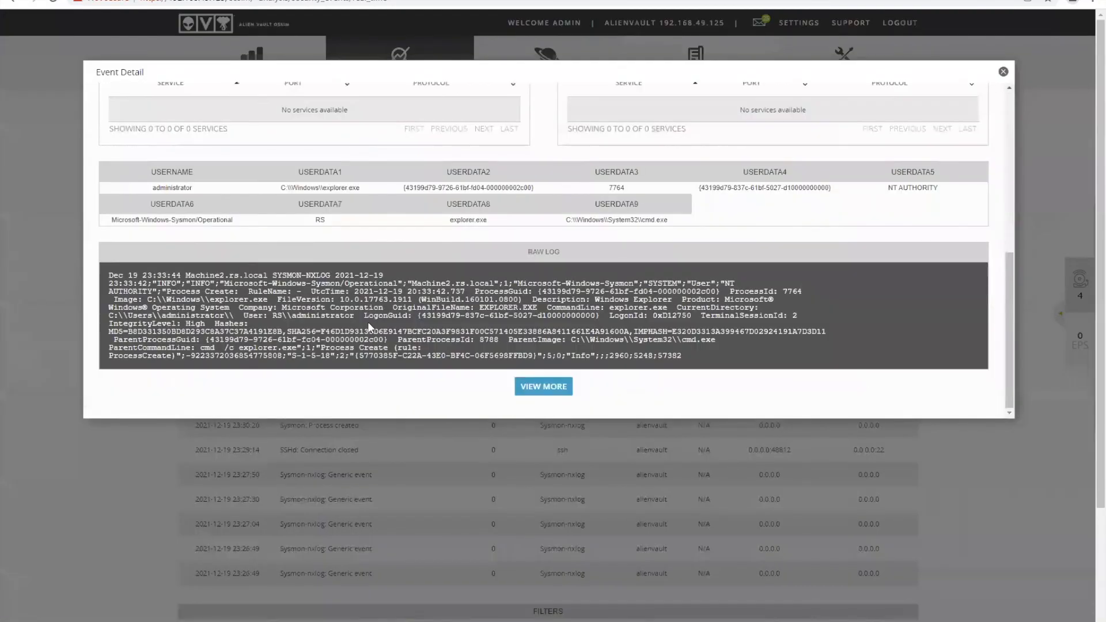
drag(471, 307, 592, 316)
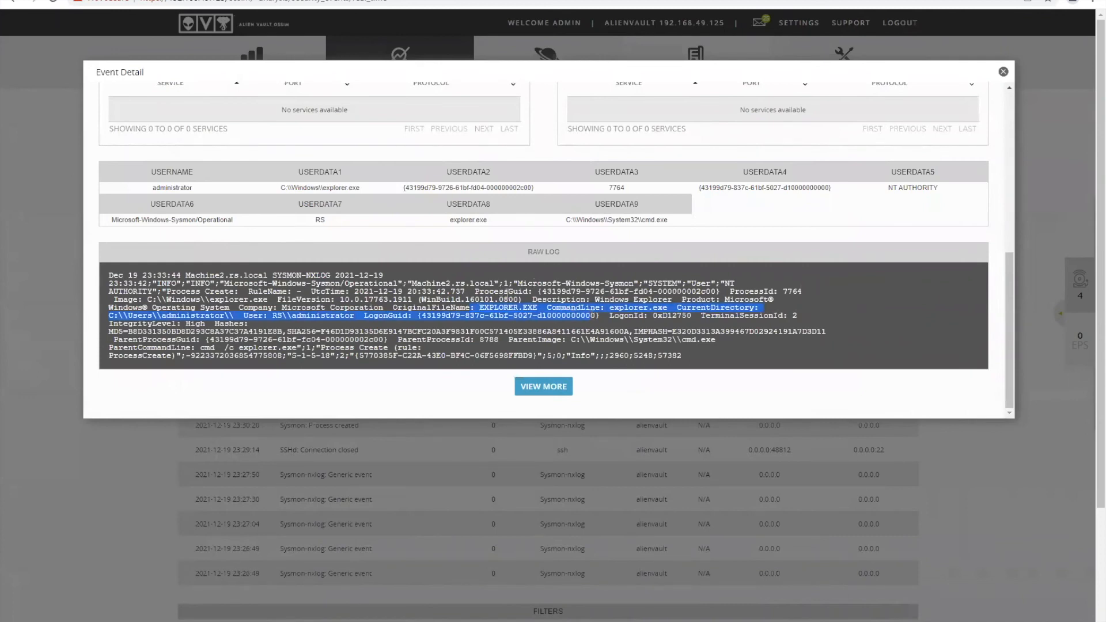
drag(590, 320, 678, 349)
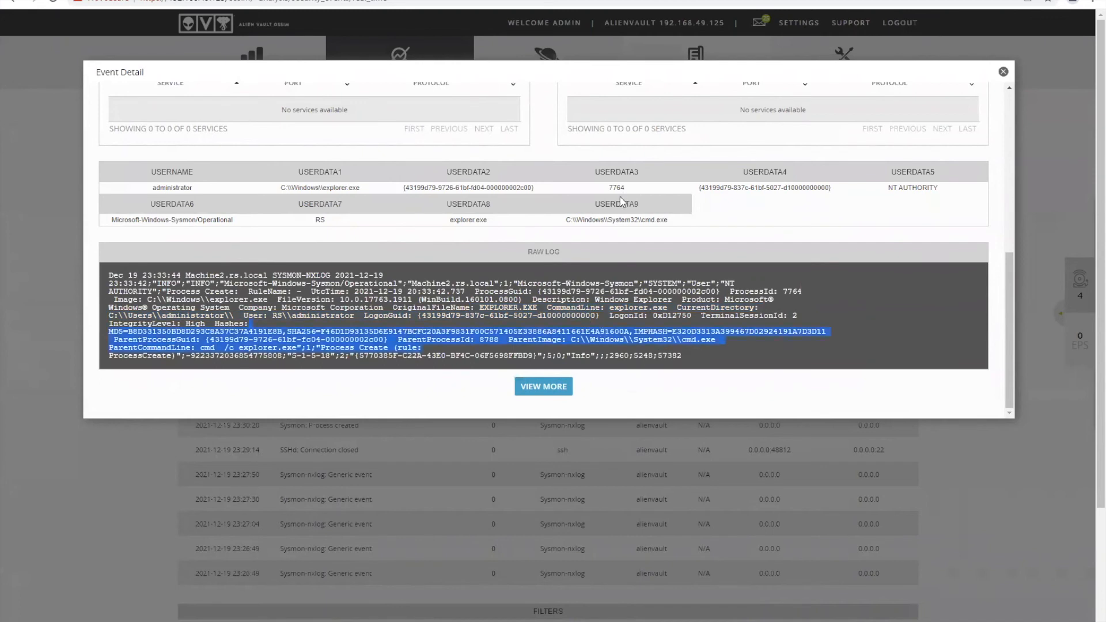
drag(608, 220, 645, 220)
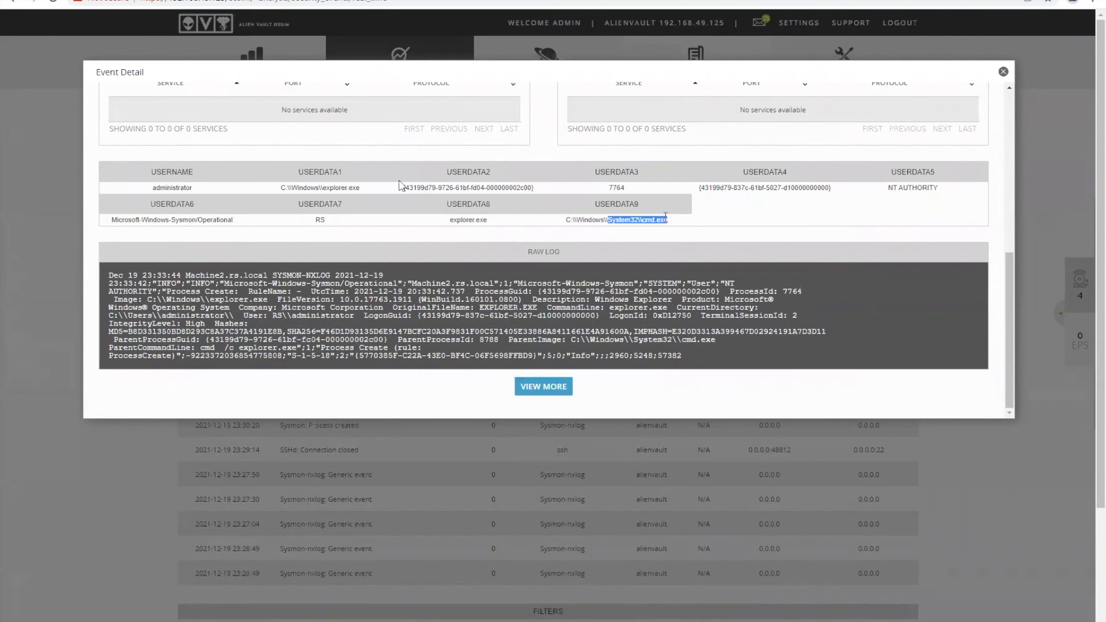
drag(315, 188, 353, 187)
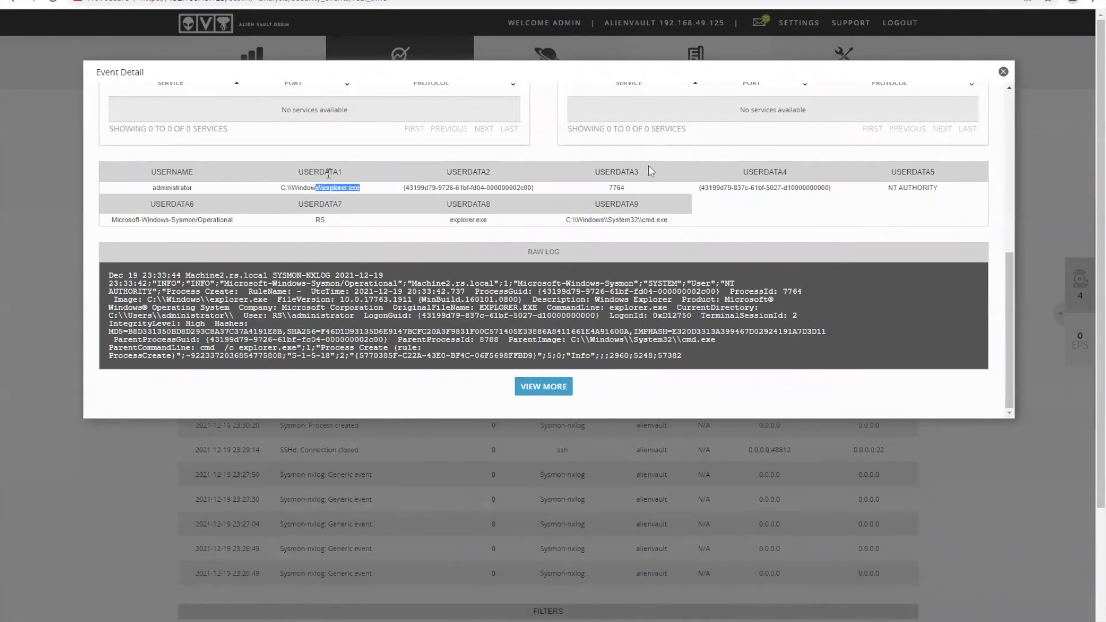
click(1004, 72)
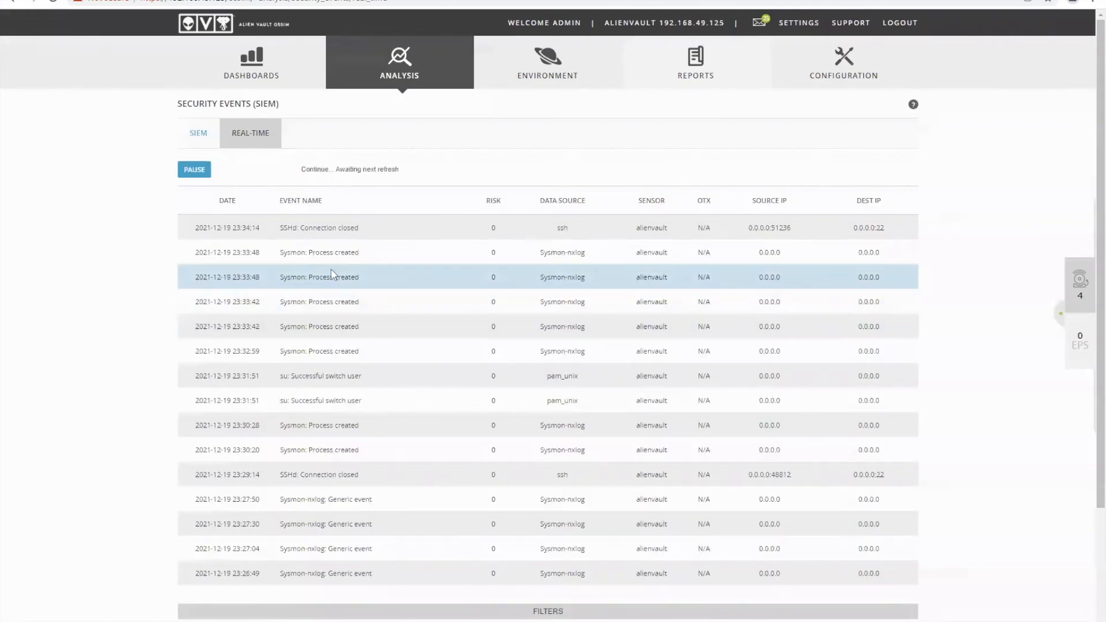
Examine the raw log and USERDATA9 of the newest 23:33:48 Sysmon: Process created event, and close the details.
mouse_move(332, 276)
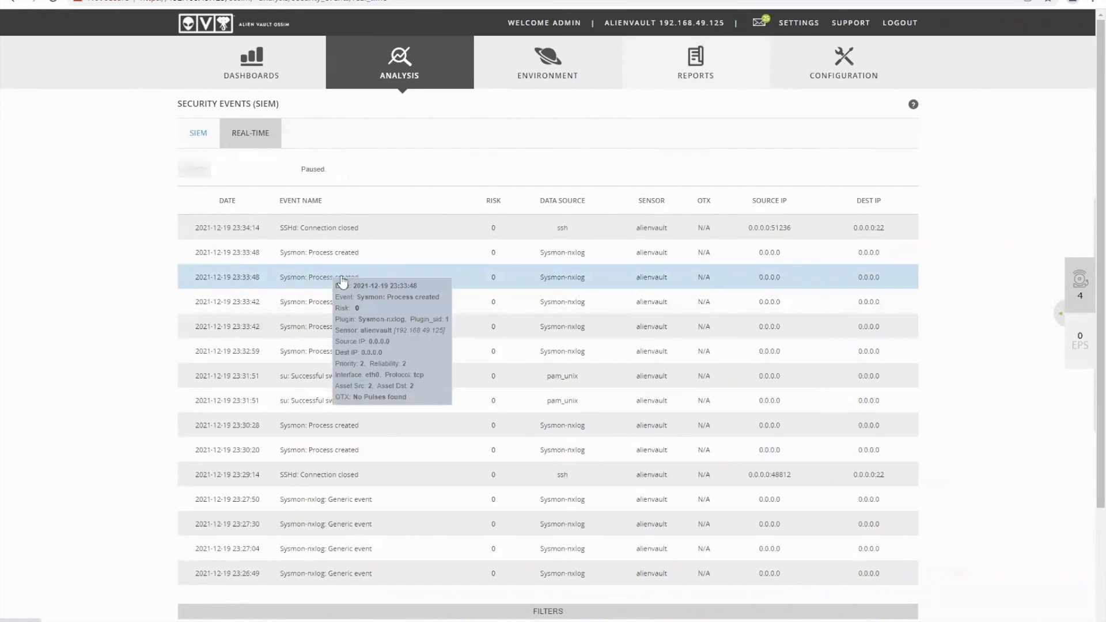
click(336, 253)
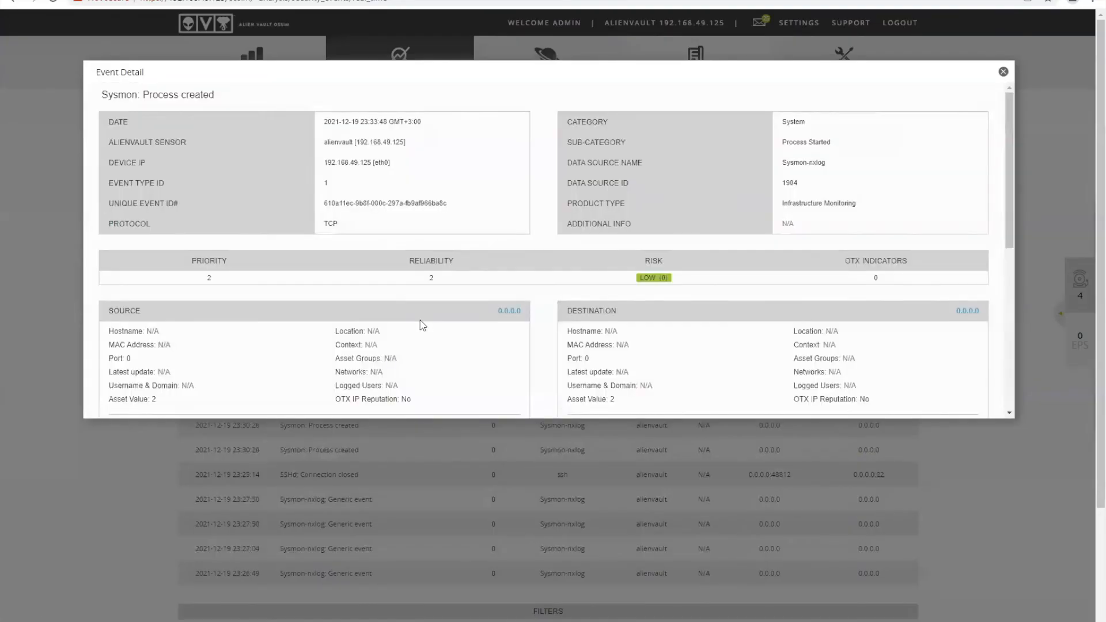
scroll(486, 341, down, 10)
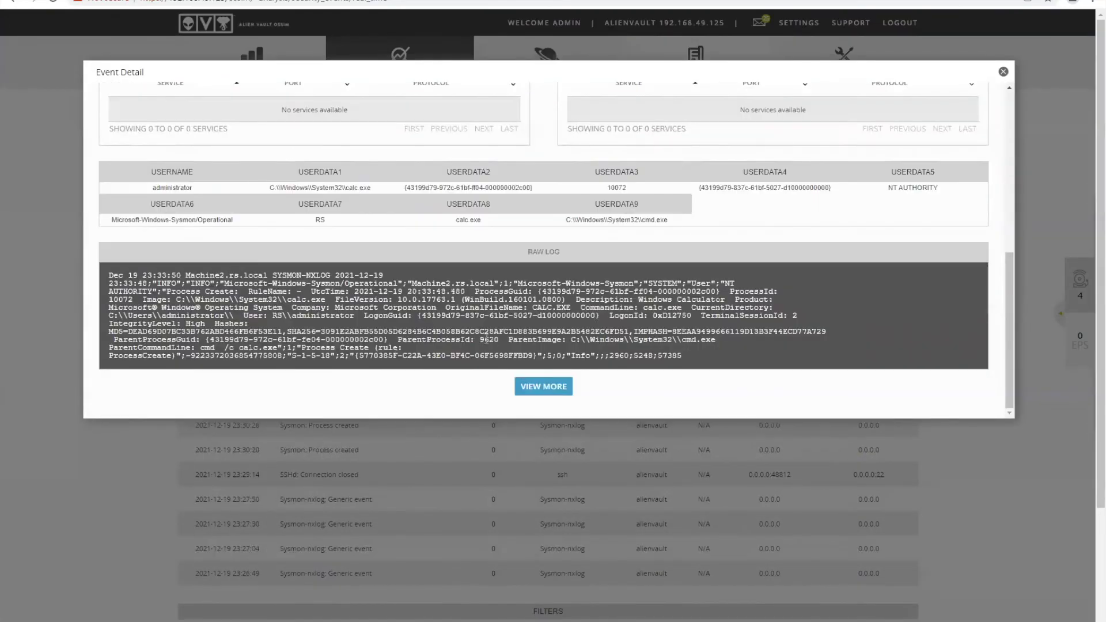
drag(215, 286, 335, 304)
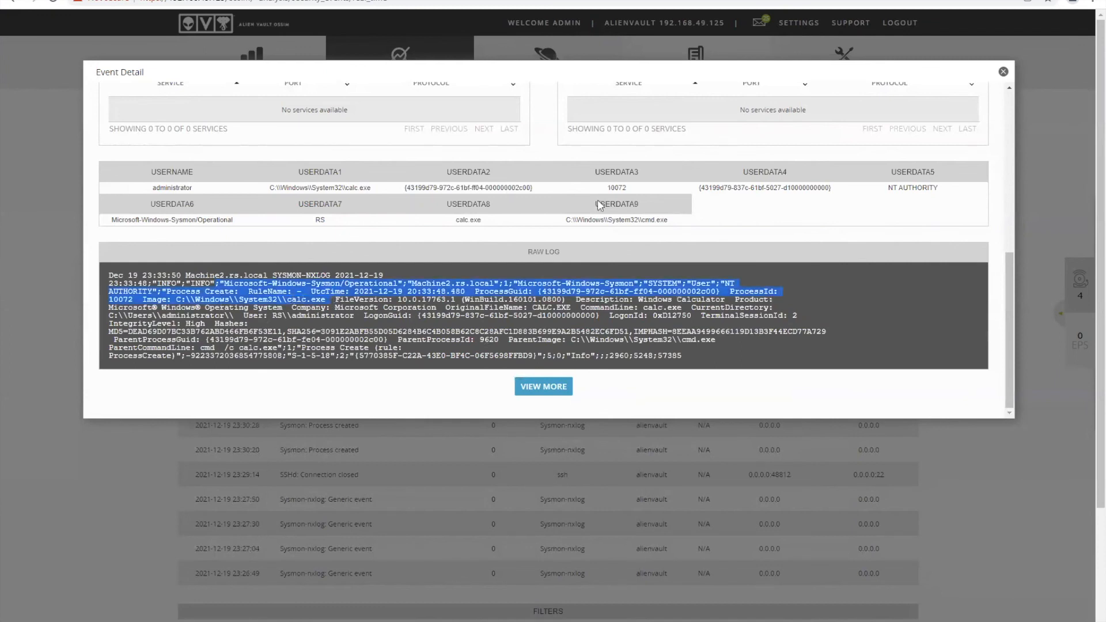
click(715, 233)
drag(605, 219, 719, 240)
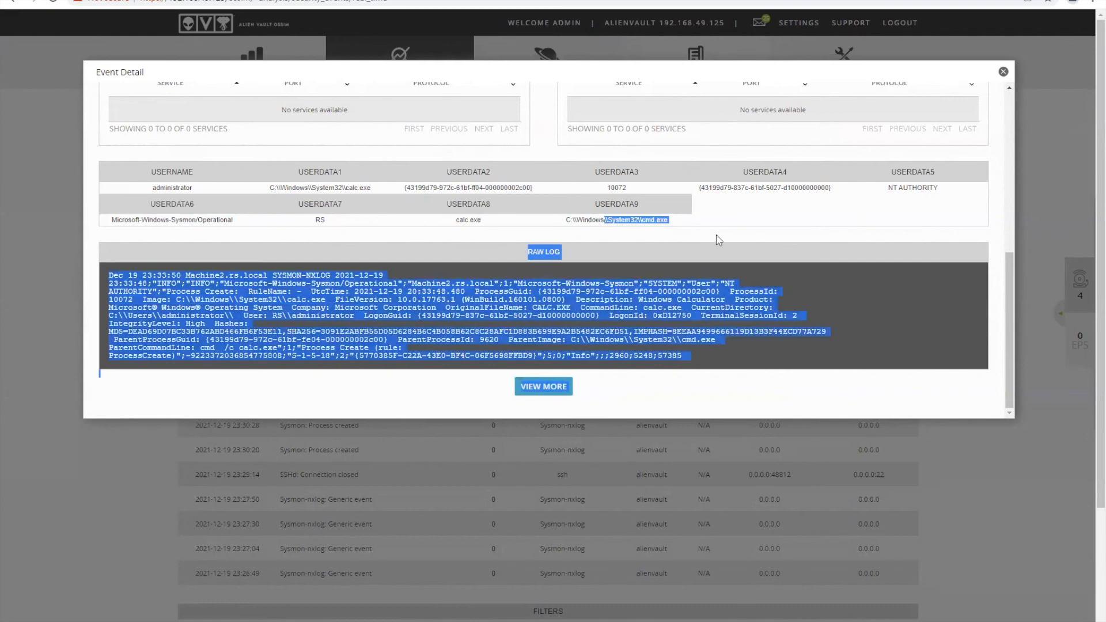
click(1004, 72)
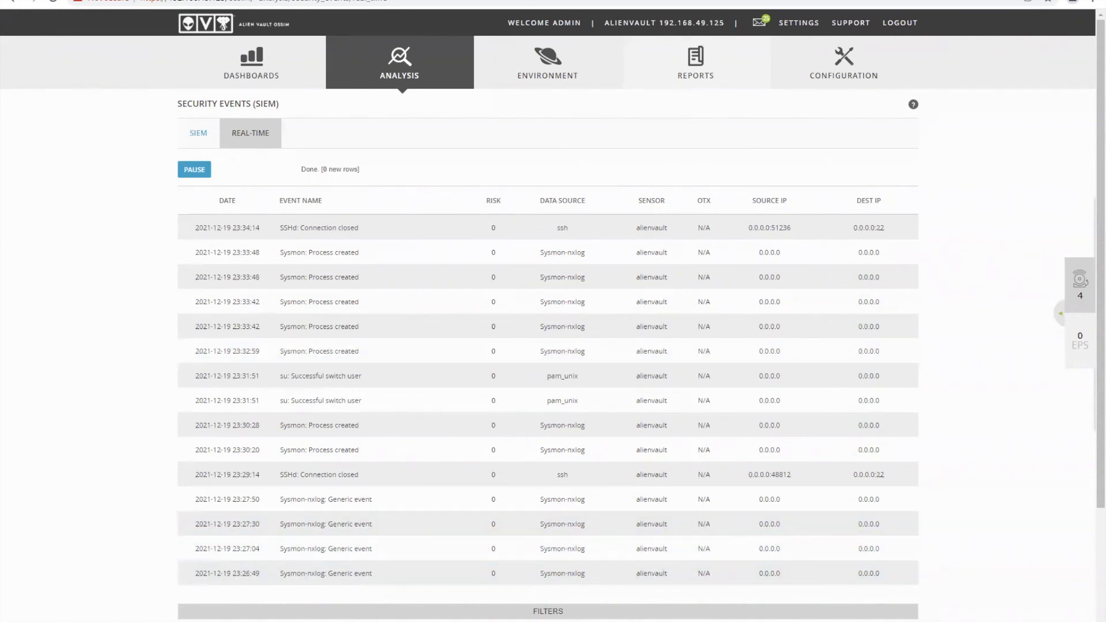
Open patterndb.xml from the nxlog conf folder in File Explorer and look through its event ID patterns.
mouse_move(318, 620)
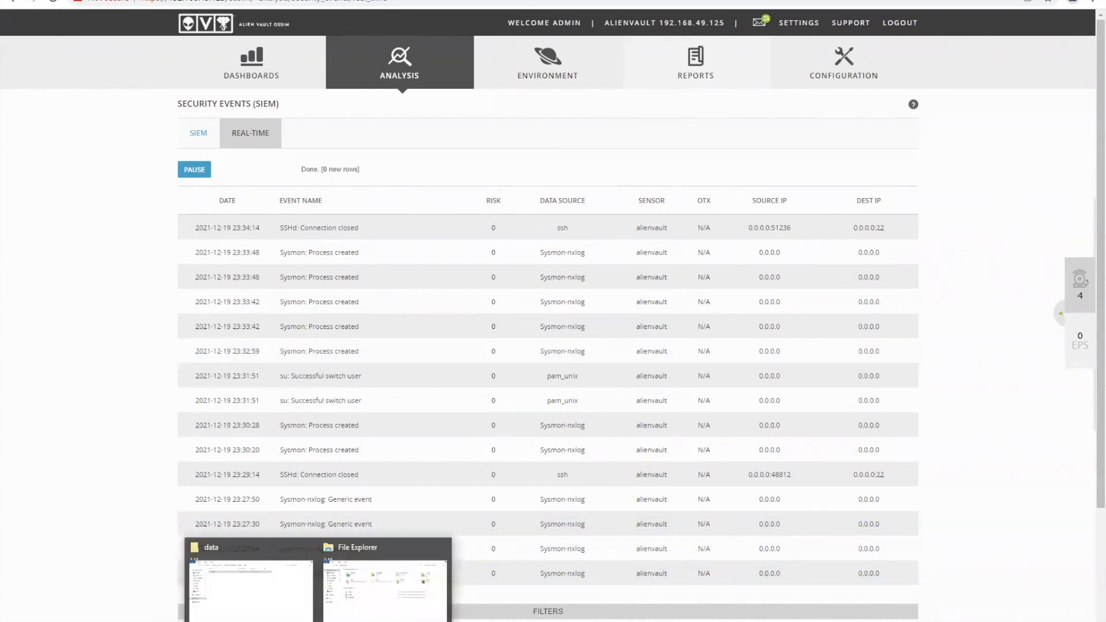
click(291, 610)
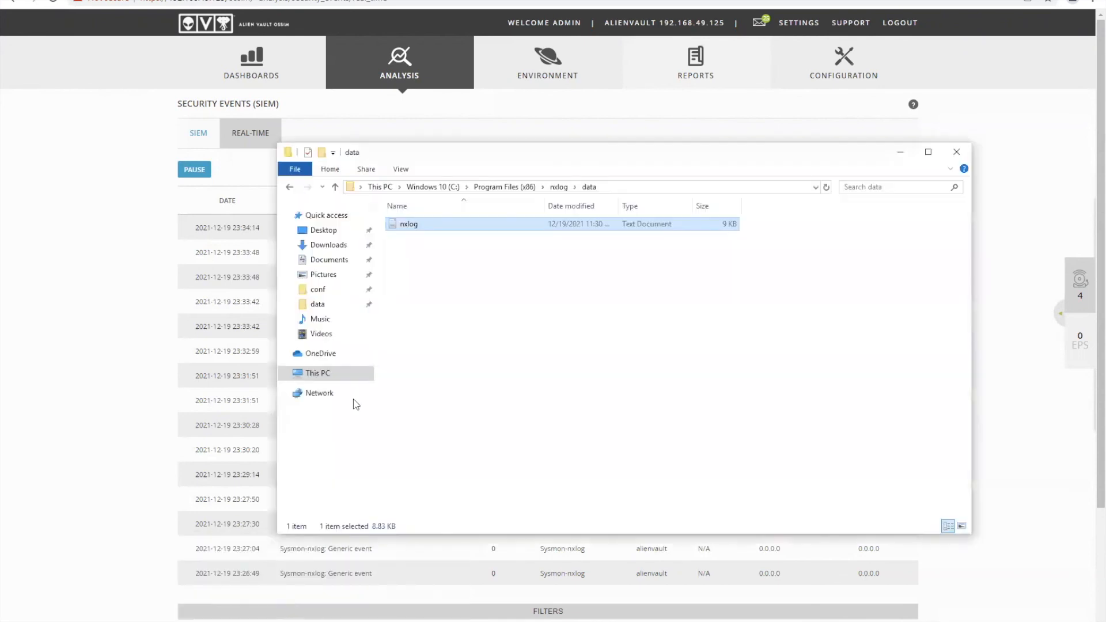
click(558, 187)
double_click(412, 240)
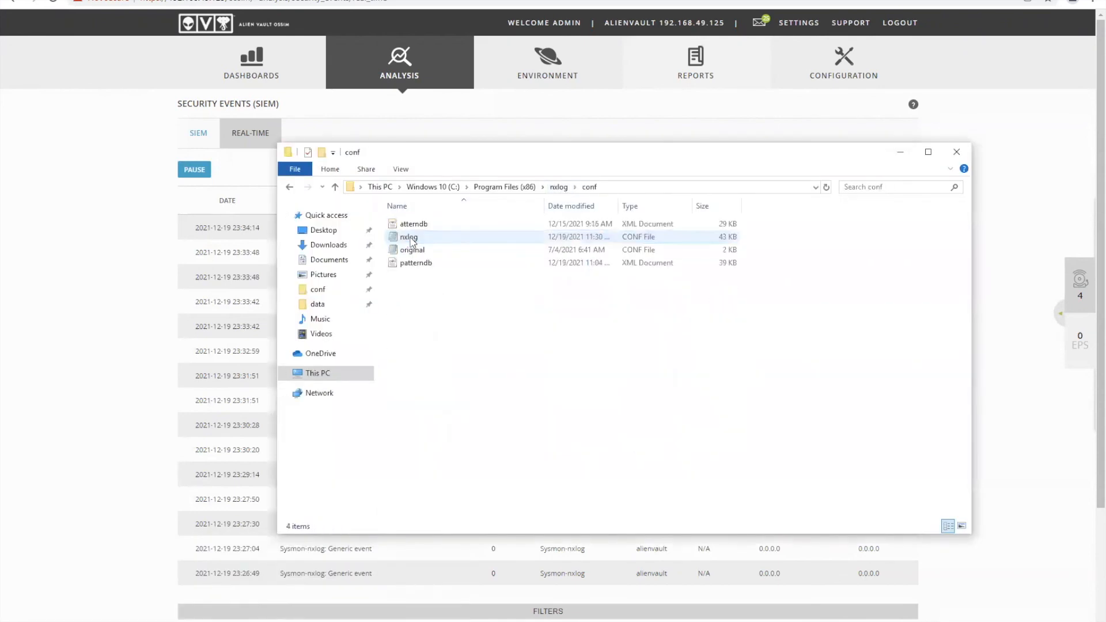
double_click(416, 263)
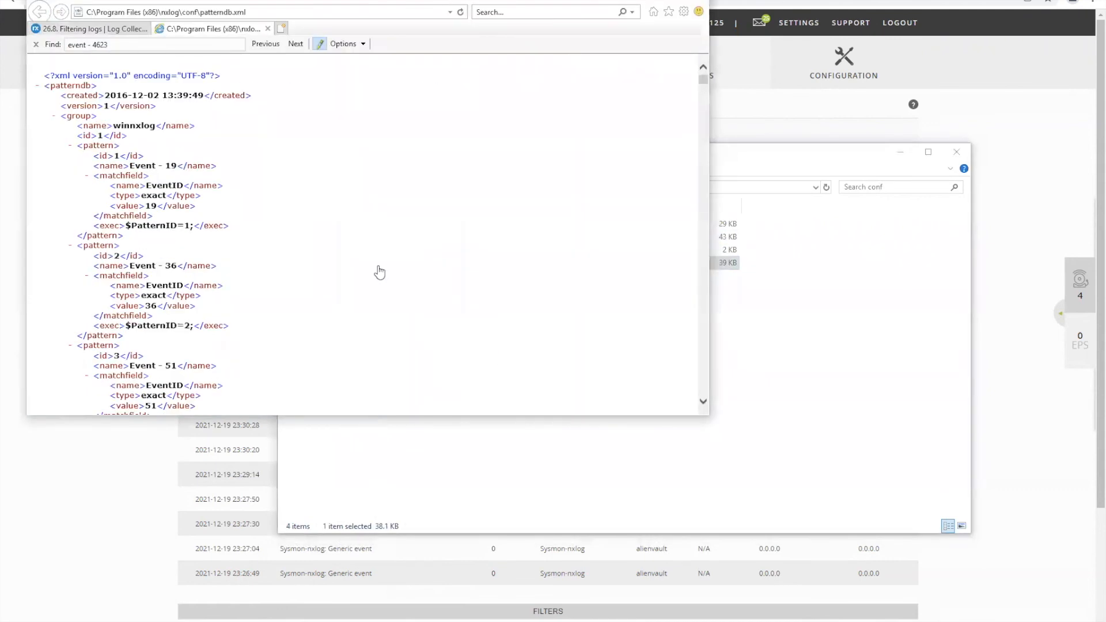
scroll(379, 270, down, 10)
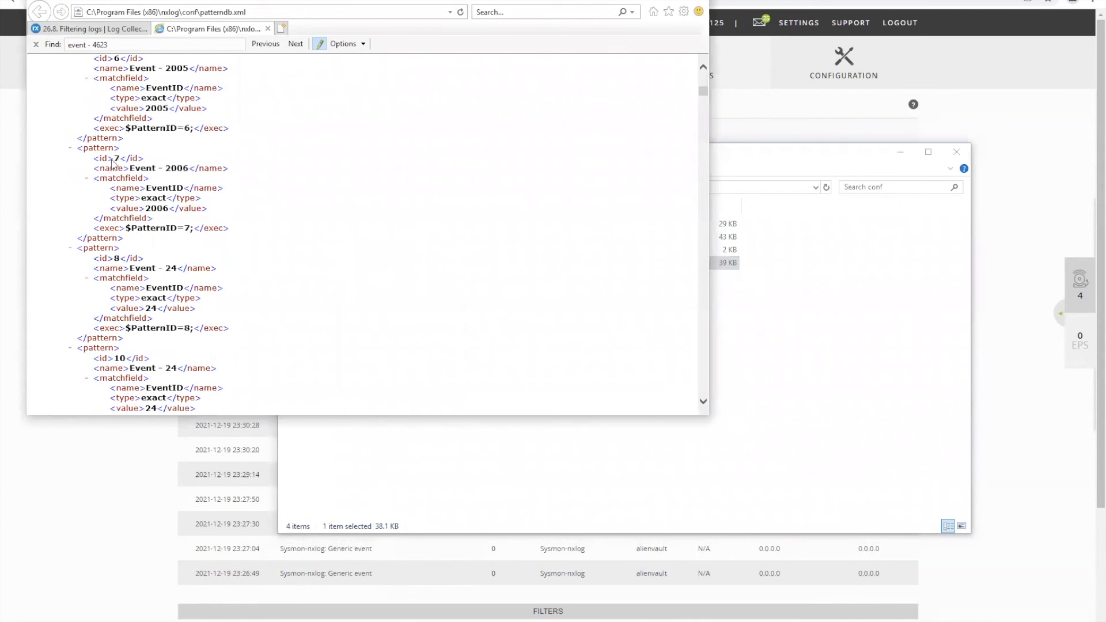
Open the nxlog configuration file from the conf folder and find its SYSMON-NXLOG section by searching for "sysmon".
click(491, 464)
double_click(418, 240)
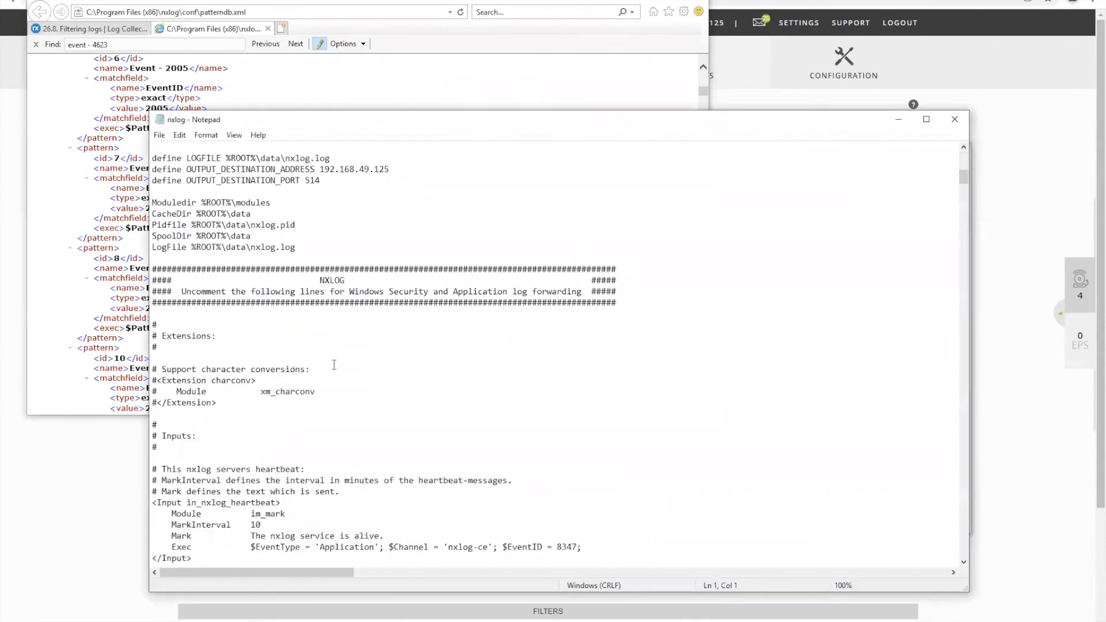
scroll(334, 365, down, 9)
key(ctrl+f)
text(sysmon)
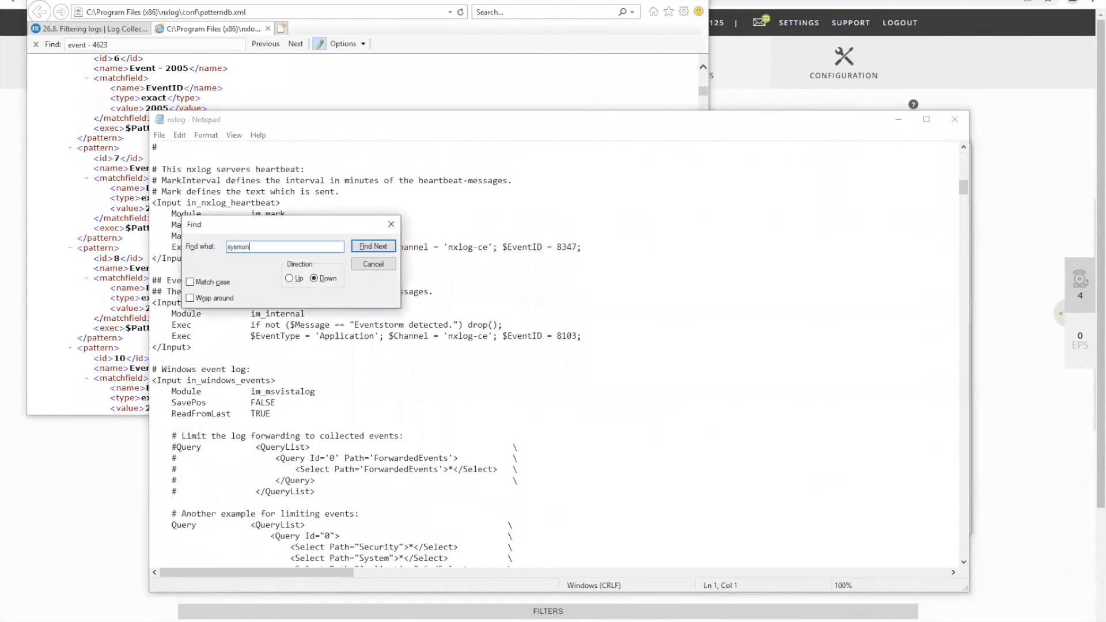
click(373, 246)
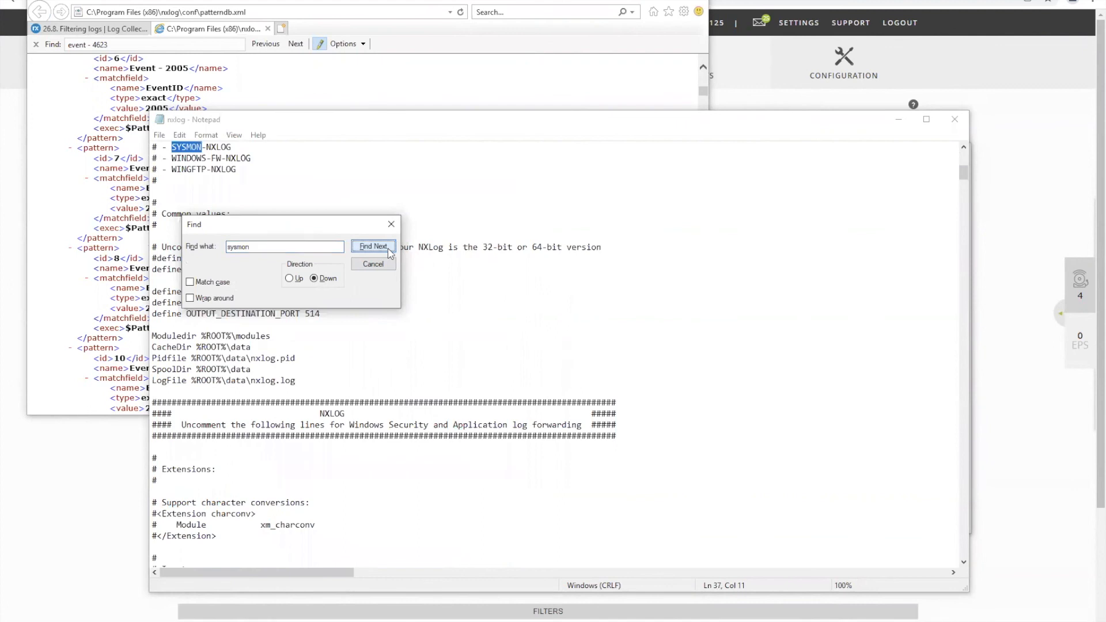
click(373, 246)
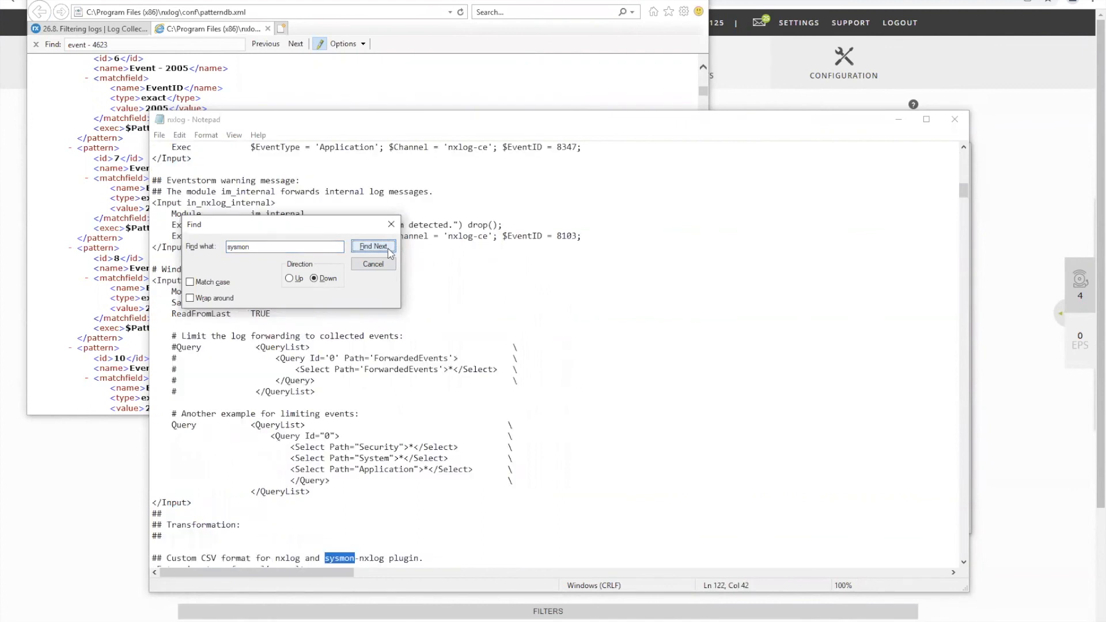
click(374, 246)
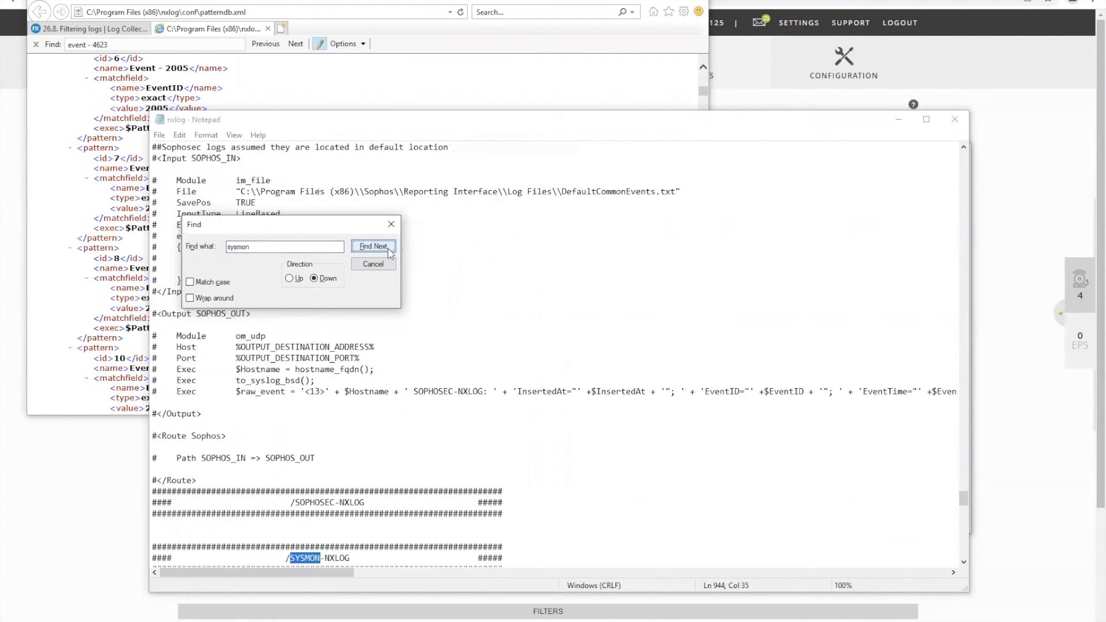
click(385, 265)
Review the patterndb.xml processor, the $PatternID drop rule in the Sysmon output, and the route_sysmon_logs path.
scroll(354, 391, down, 9)
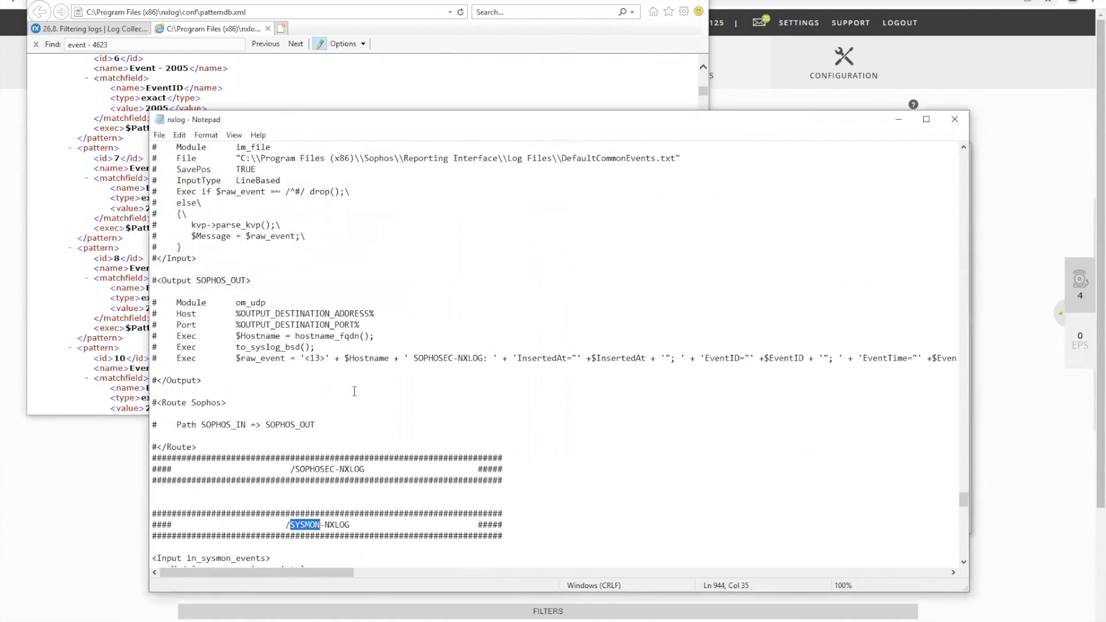
scroll(355, 392, down, 2)
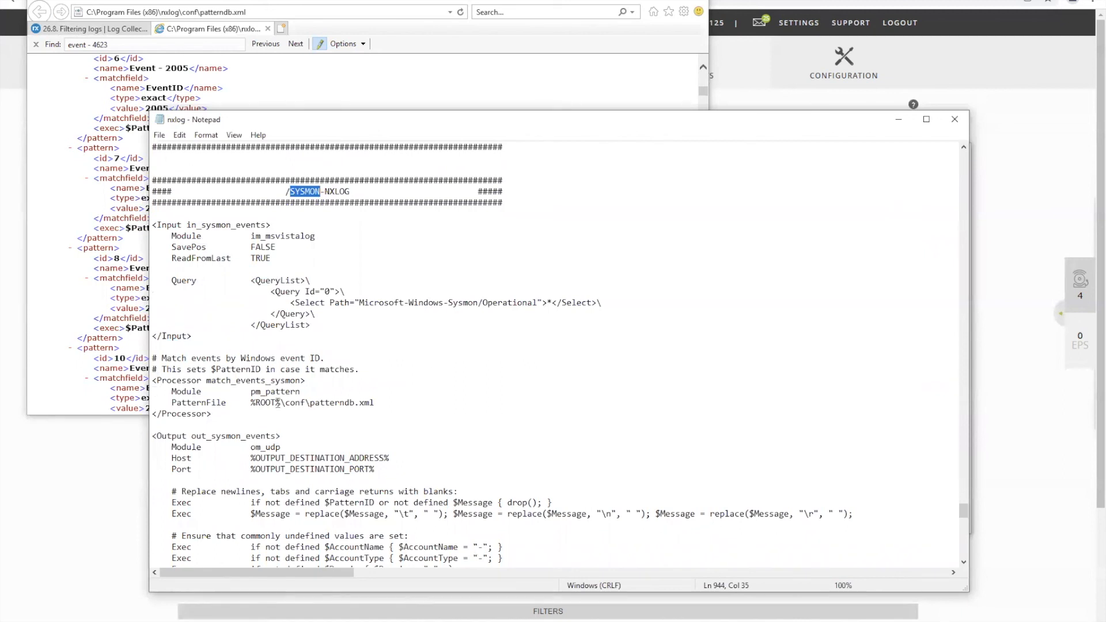
scroll(332, 407, down, 4)
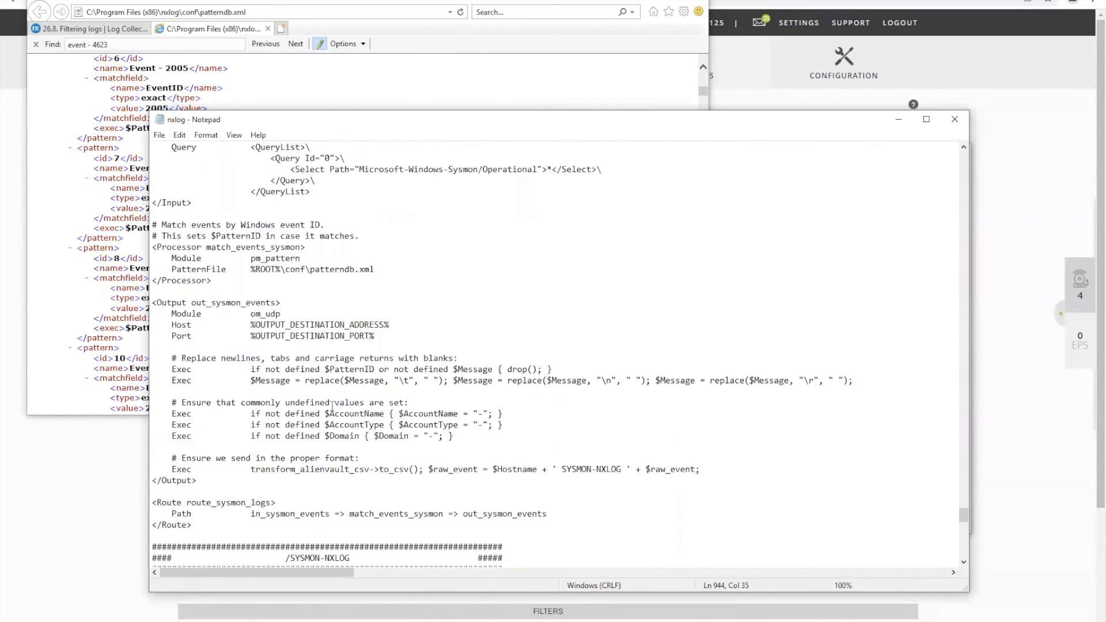
click(279, 358)
drag(279, 358, 431, 374)
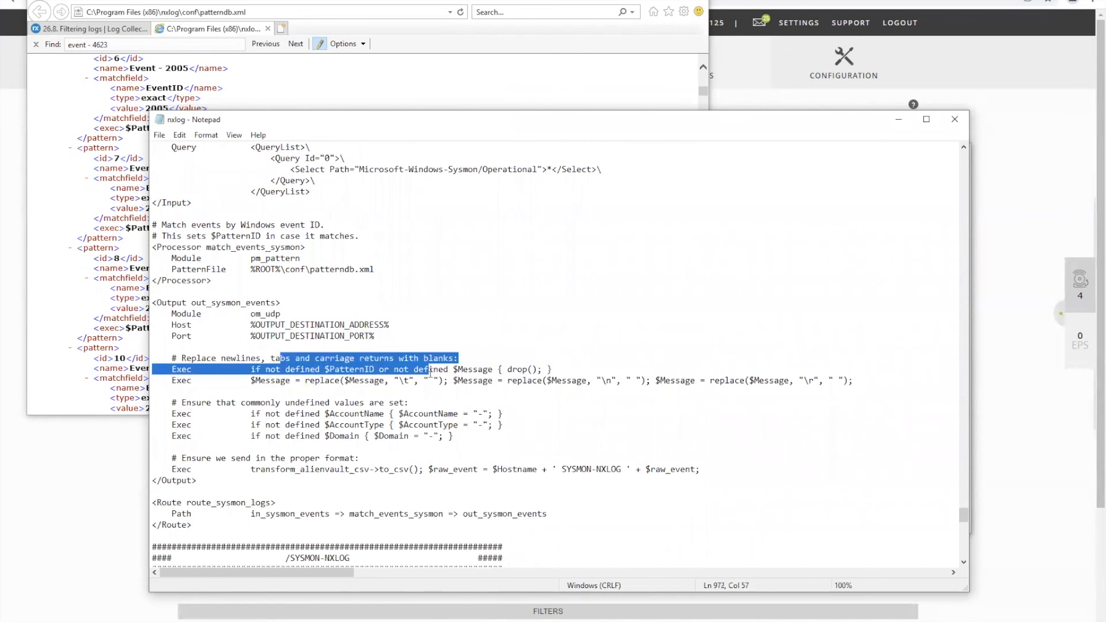
scroll(430, 374, down, 2)
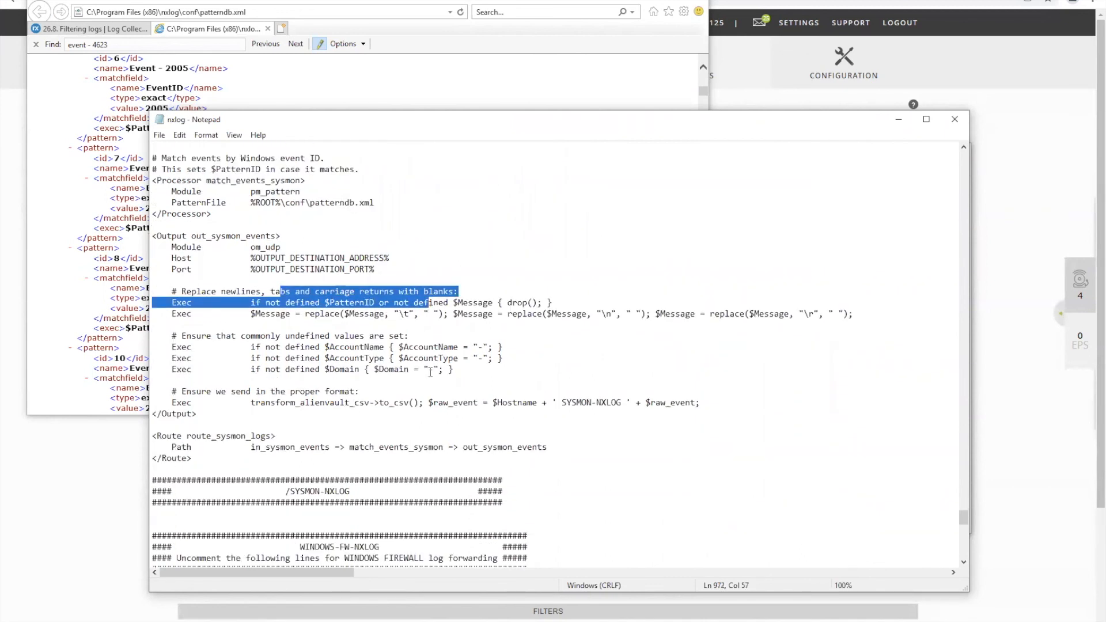
click(267, 458)
drag(405, 463, 315, 448)
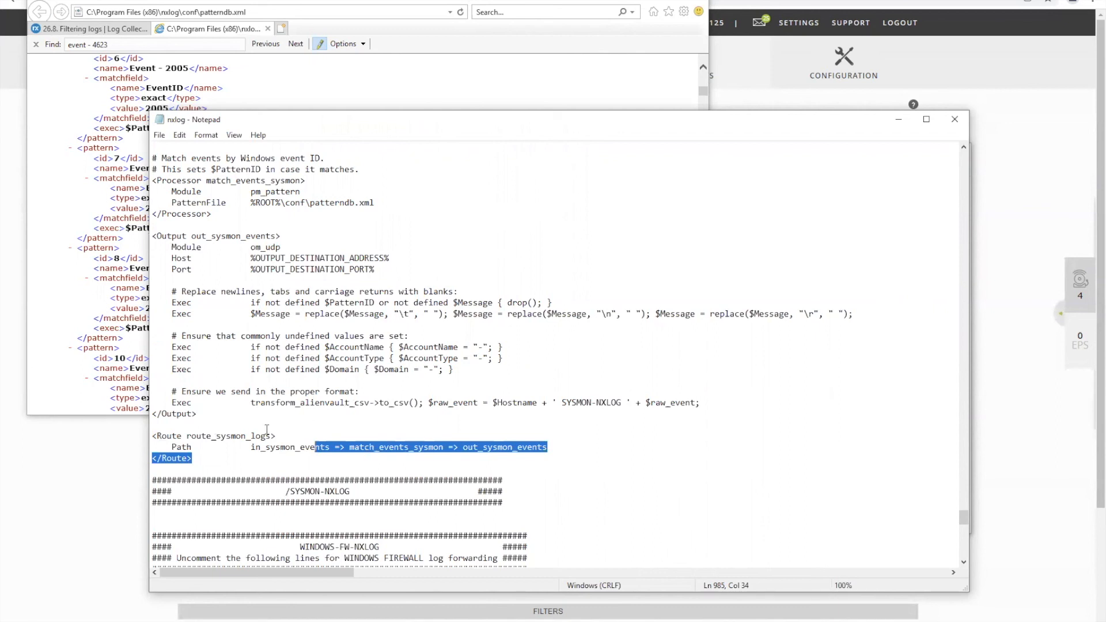
Return to the OSSIM real-time events and check the list for Sysmon-nxlog: Generic event entries.
click(77, 499)
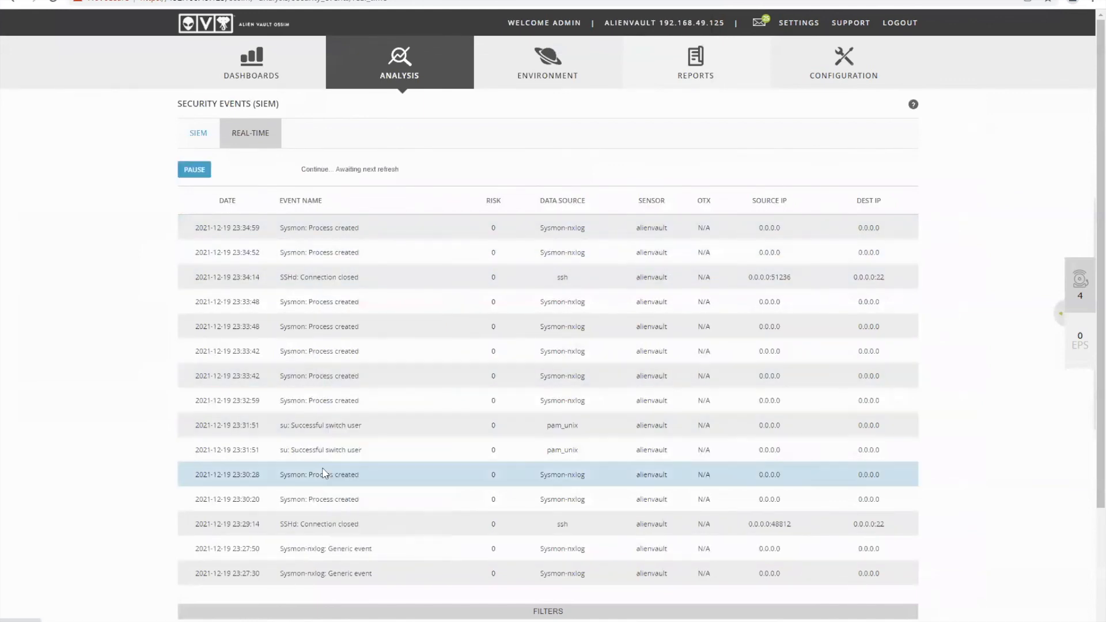
scroll(323, 478, down, 2)
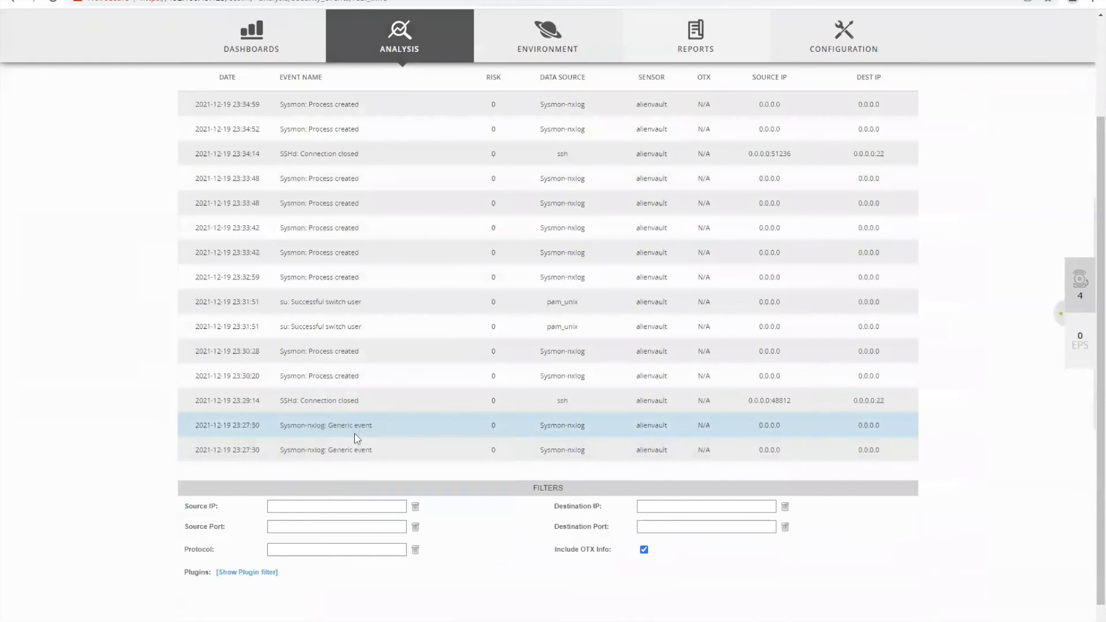